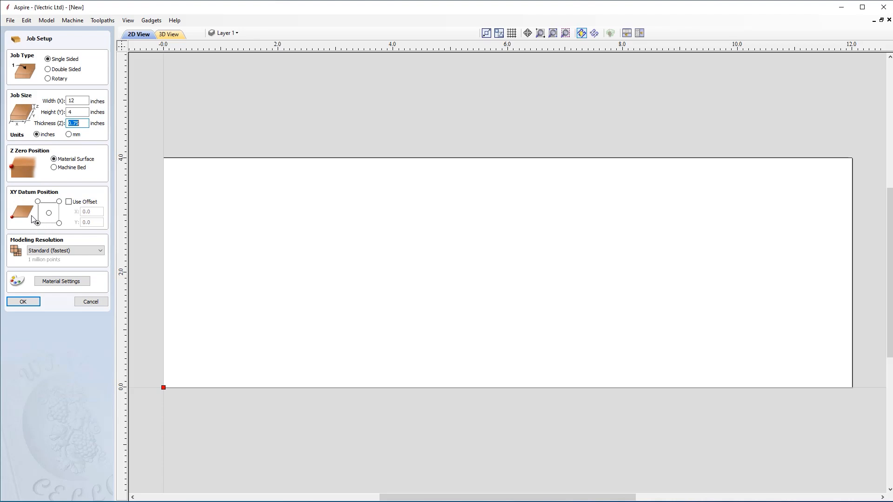
# Set the job's modeling resolution to High (3 x Slower) and accept the job setup
pyautogui.click(53, 251)
pyautogui.click(55, 265)
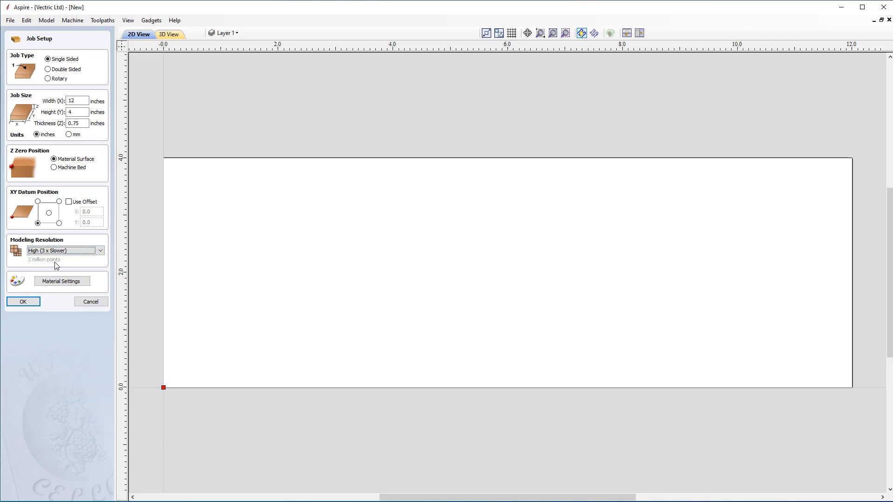
pyautogui.click(29, 303)
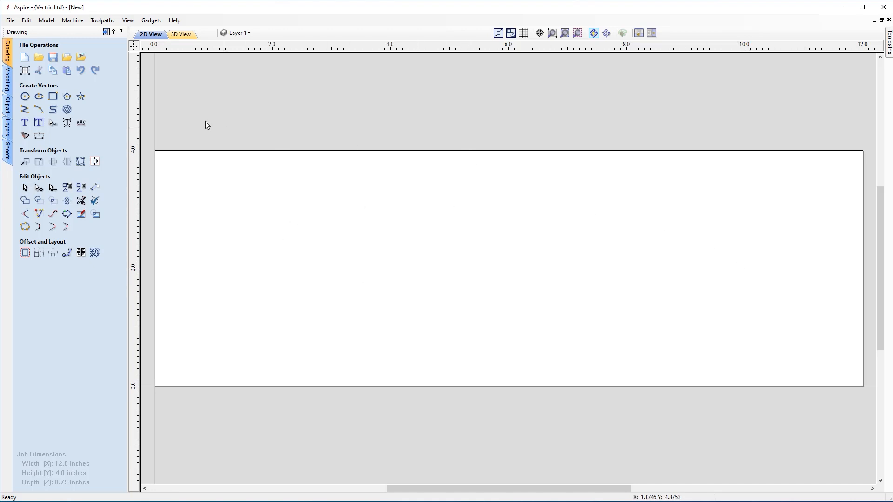
# Import the Rainbow_Trout_USFWS image from the trout folder into the job
pyautogui.click(78, 58)
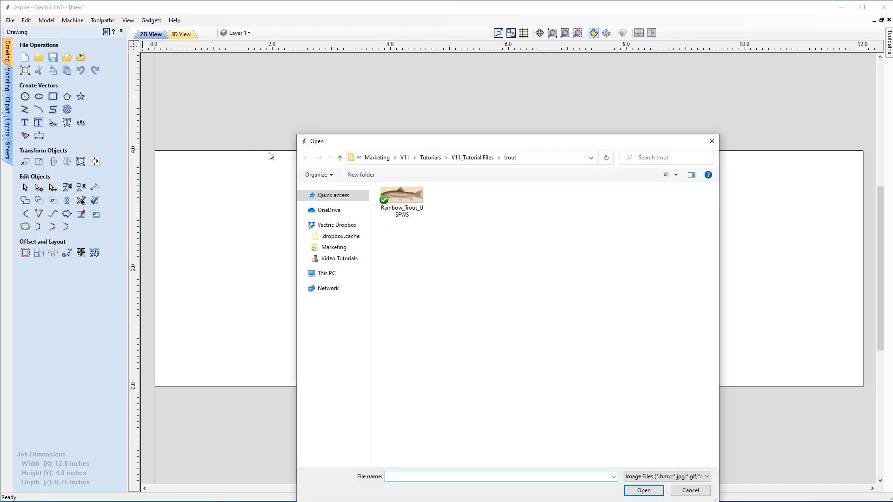
pyautogui.click(399, 215)
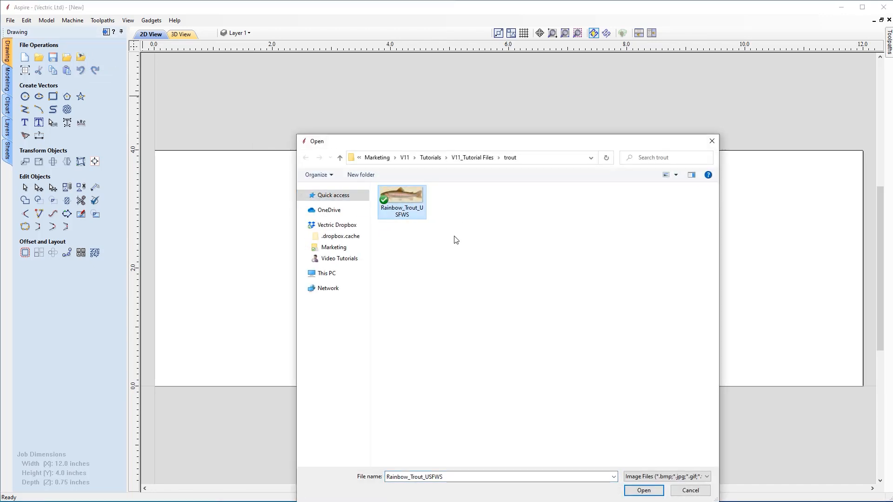
pyautogui.click(646, 490)
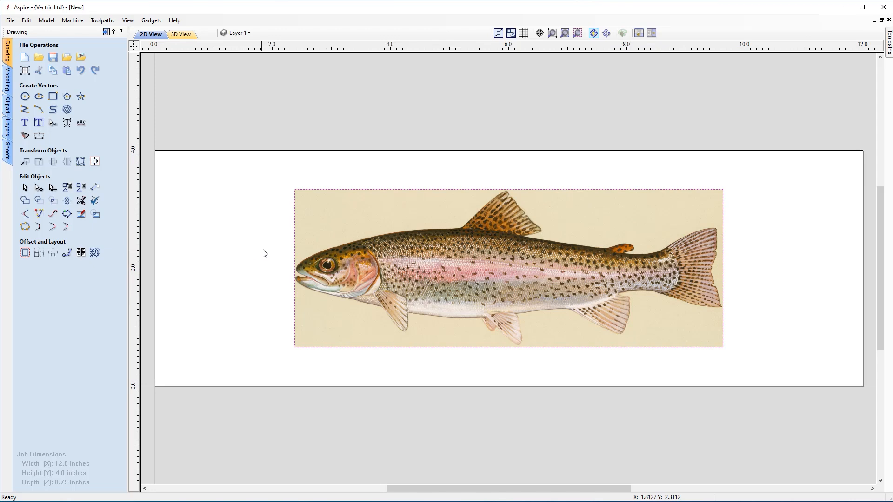
# Scale the trout bitmap to a height of 4 inches, keeping its width and height linked and its centre as anchor
pyautogui.click(38, 162)
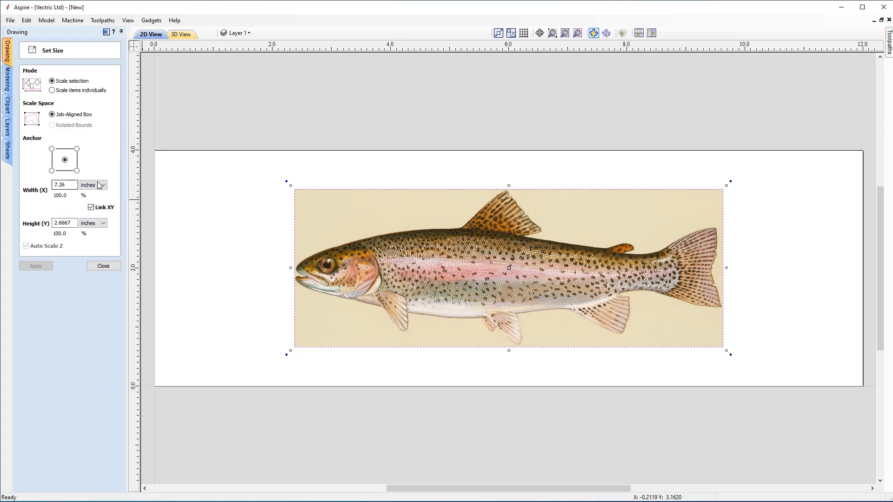
pyautogui.moveTo(70, 223); pyautogui.dragTo(35, 224)
pyautogui.write('4')
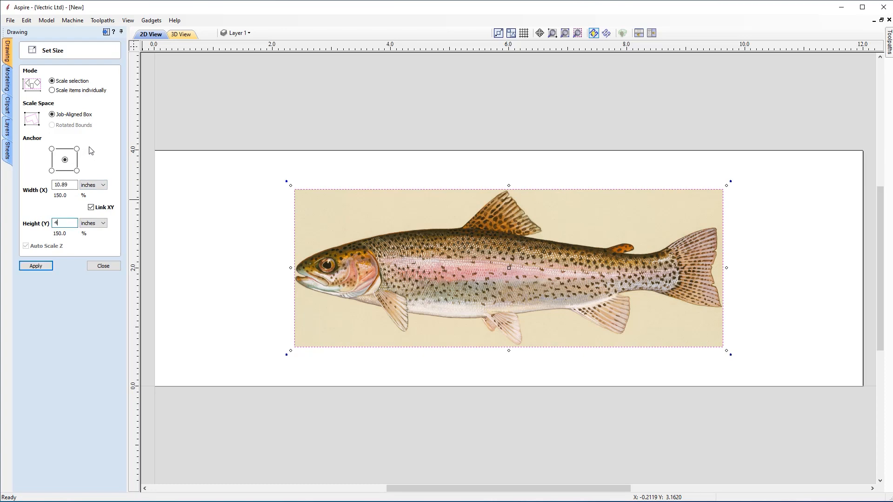
pyautogui.click(35, 266)
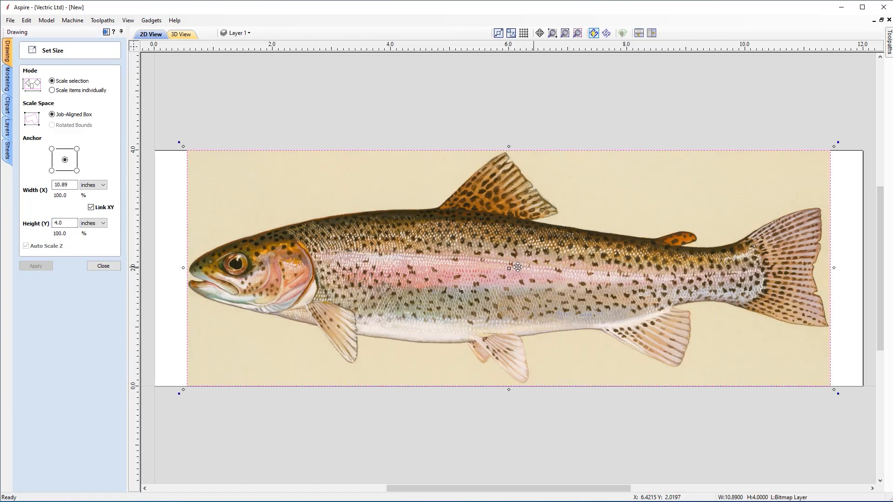
pyautogui.click(102, 266)
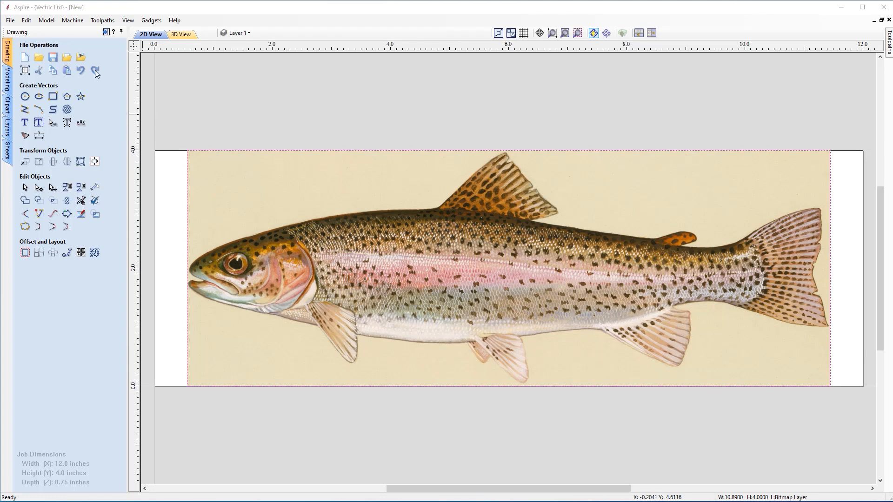
# Import the Trout-Vectors file over the trout bitmap and deselect the imported vectors
pyautogui.click(65, 56)
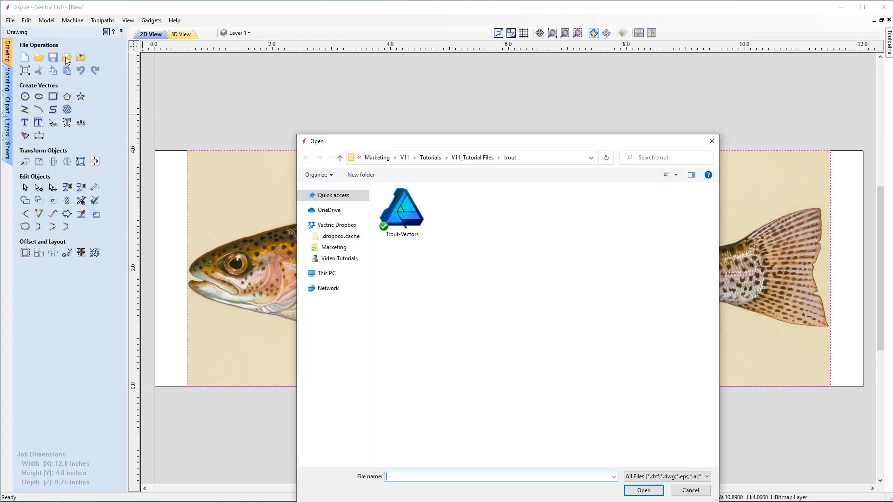
pyautogui.click(415, 215)
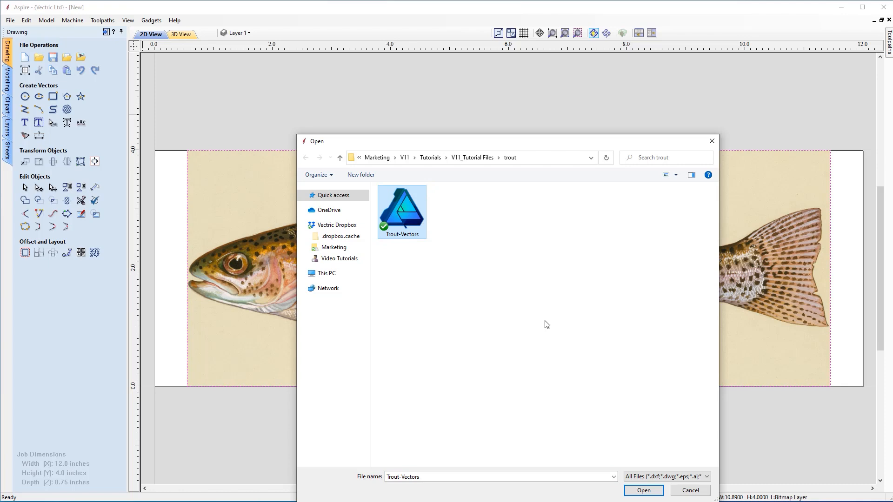
pyautogui.click(643, 491)
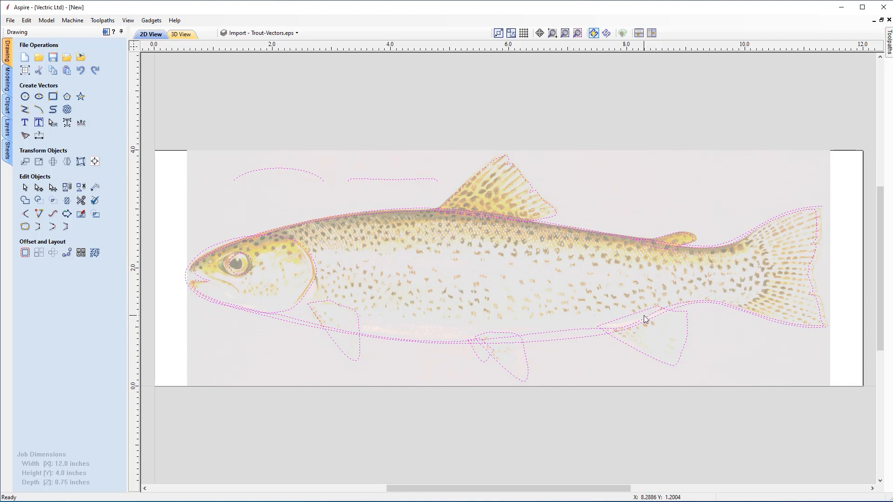
pyautogui.click(582, 415)
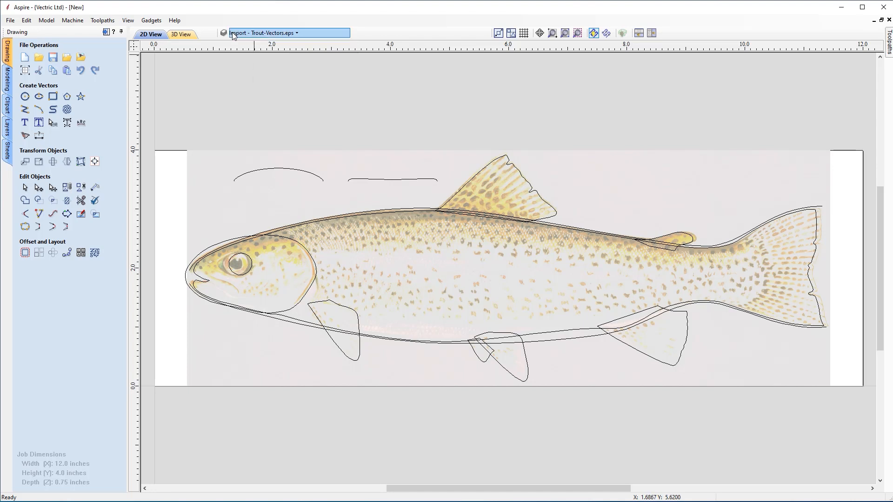
# Try to rename the imported trout vectors' layer as Outline
pyautogui.click(294, 33)
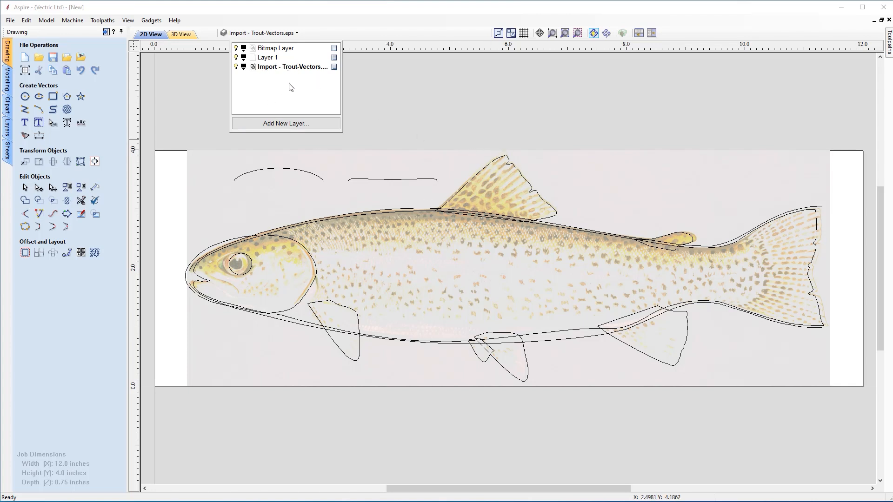
pyautogui.rightClick(270, 68)
pyautogui.click(296, 148)
pyautogui.write('Outline')
pyautogui.click(192, 269)
# Move the open upper and lower body curves and the two cross-section curves above the fish to Layer 1
pyautogui.click(192, 269)
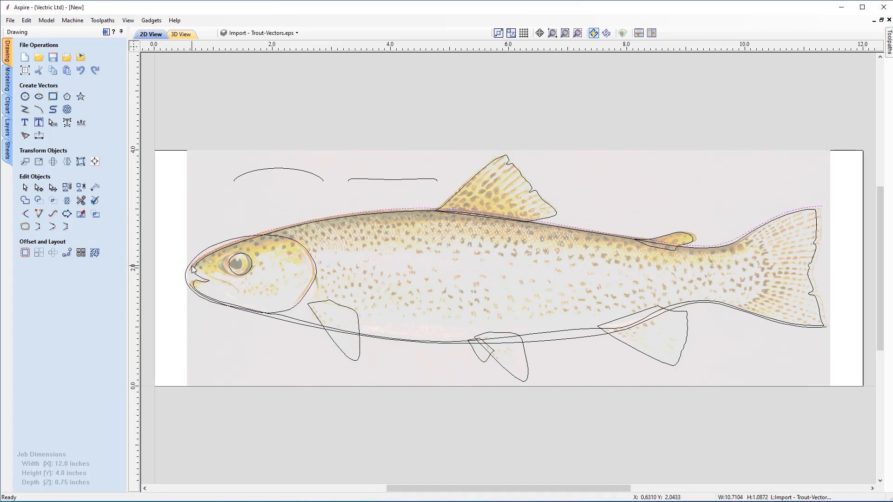
pyautogui.keyDown('shift'); pyautogui.click(190, 287); pyautogui.keyUp('shift')
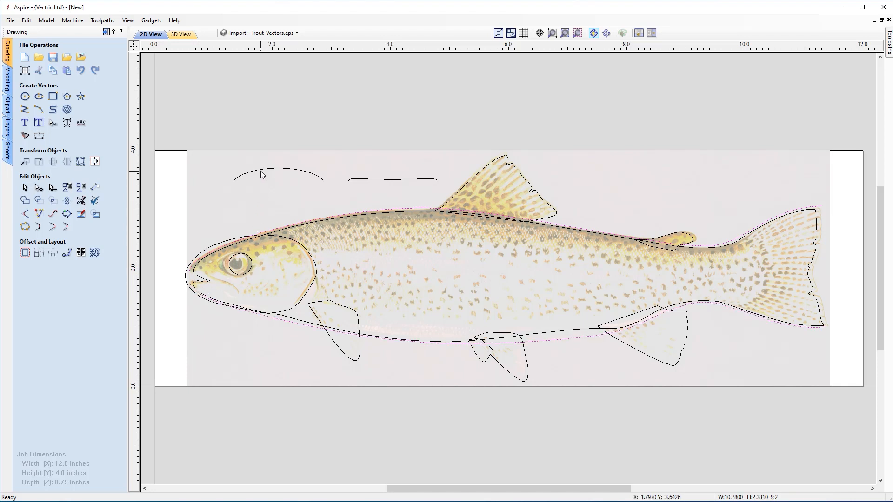
pyautogui.keyDown('shift'); pyautogui.click(262, 169); pyautogui.keyUp('shift')
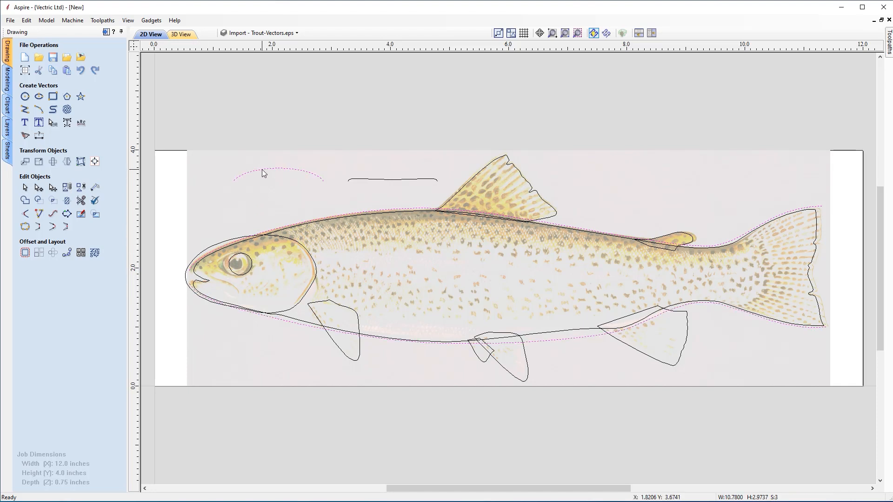
pyautogui.keyDown('shift'); pyautogui.click(364, 180); pyautogui.keyUp('shift')
pyautogui.rightClick(364, 180)
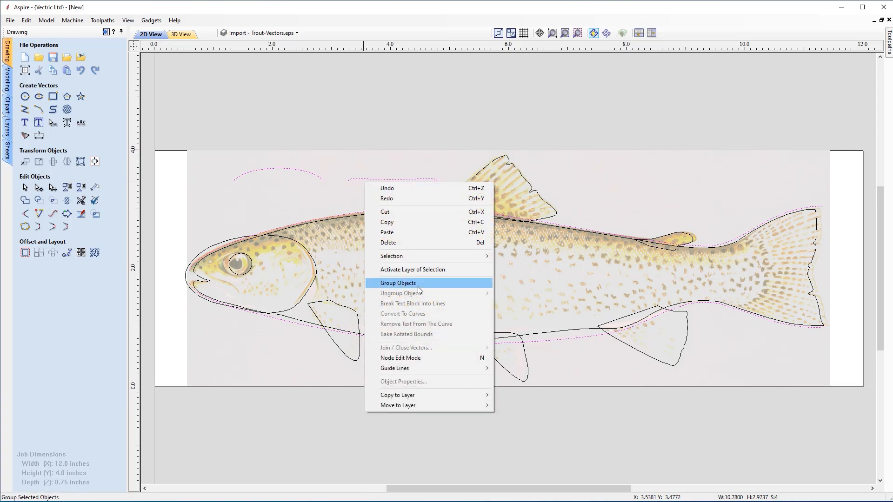
pyautogui.moveTo(445, 406)
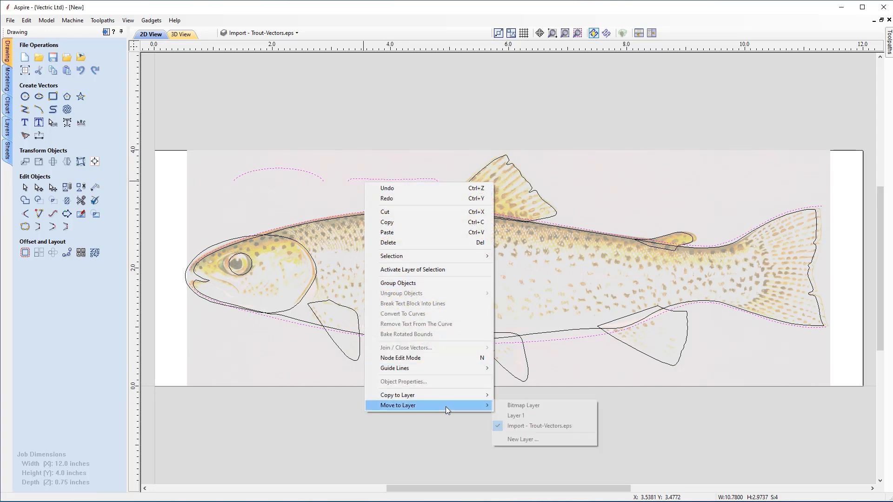
pyautogui.click(515, 417)
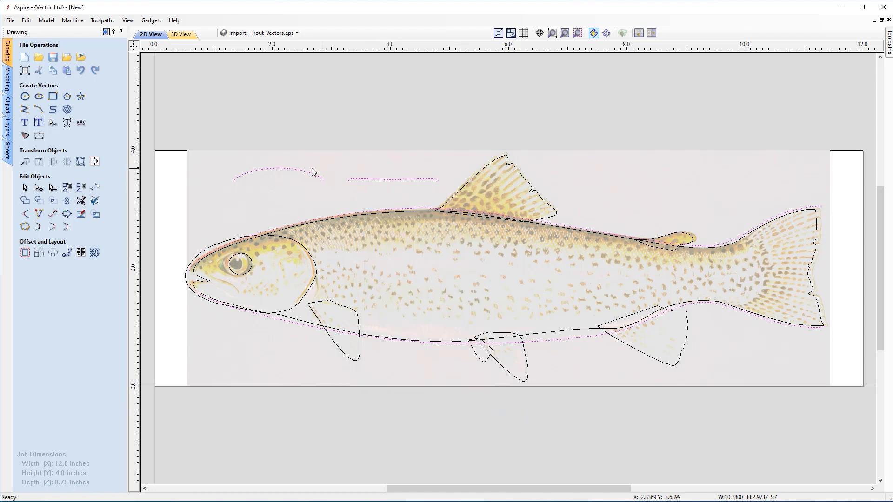
# Rename Layer 1 as Basic Shape
pyautogui.click(261, 33)
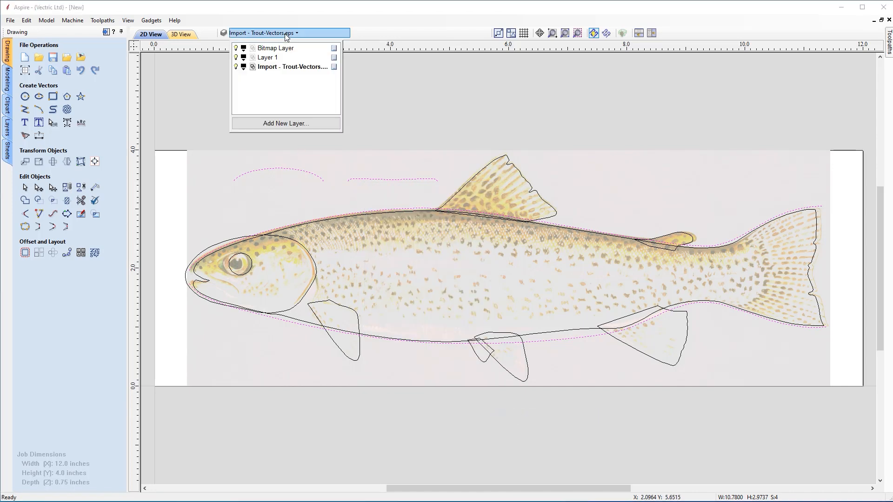
pyautogui.rightClick(274, 57)
pyautogui.click(314, 138)
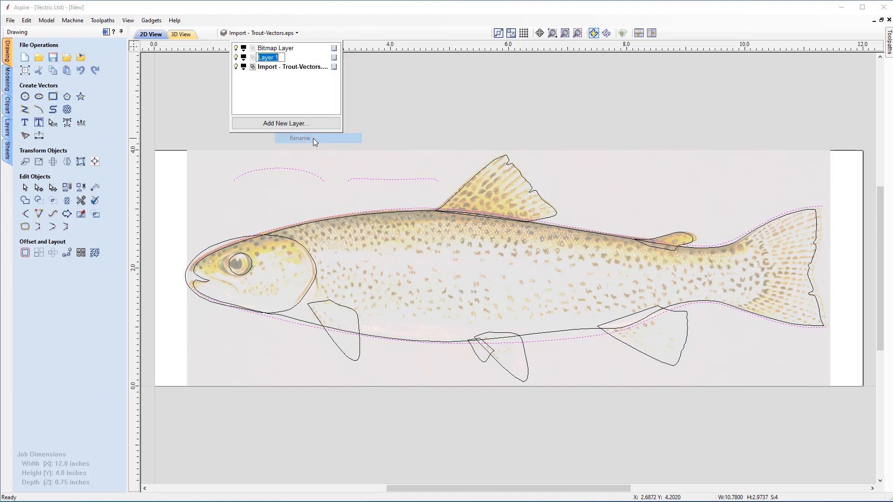
pyautogui.write('Basic Shape')
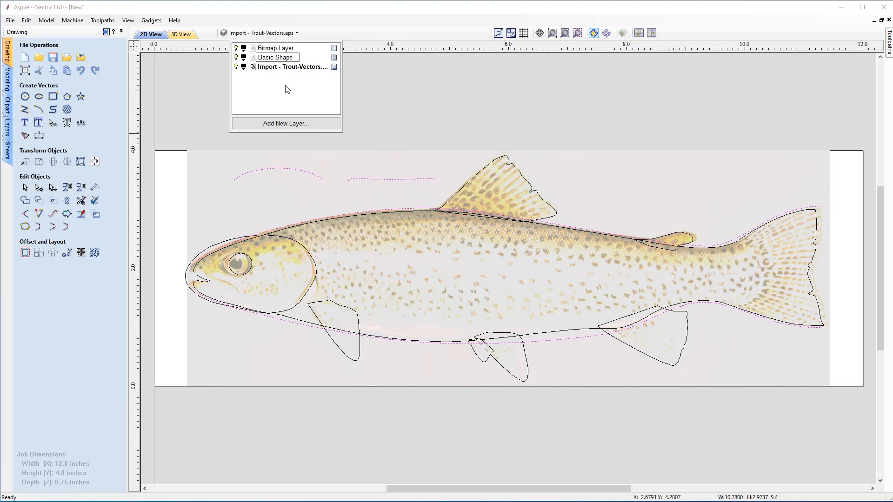
# Check each layer's contents by toggling visibility, then hide the imported Trout-Vectors layer while keeping Bitmap Layer and Basic Shape visible
pyautogui.click(237, 47)
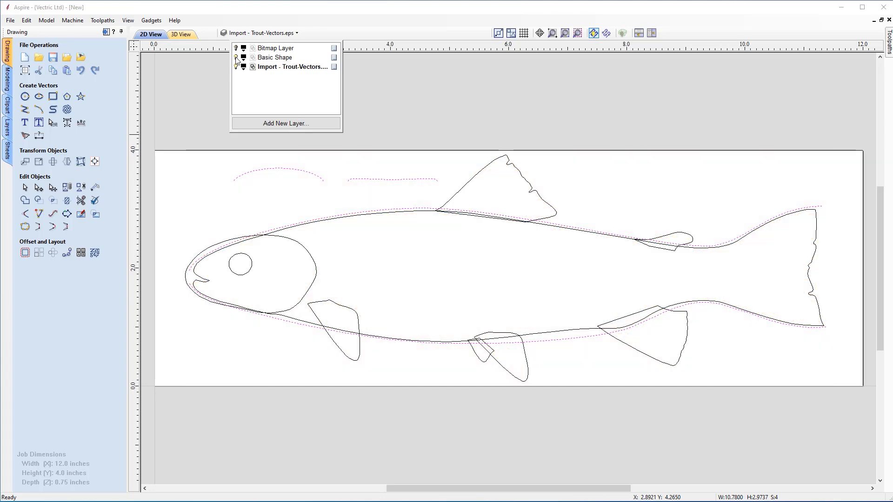
pyautogui.click(236, 57)
pyautogui.click(236, 57)
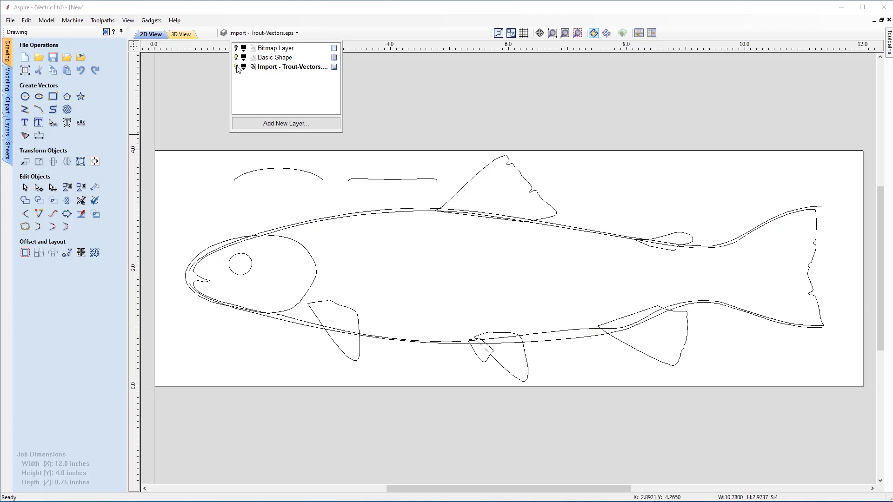
pyautogui.click(237, 66)
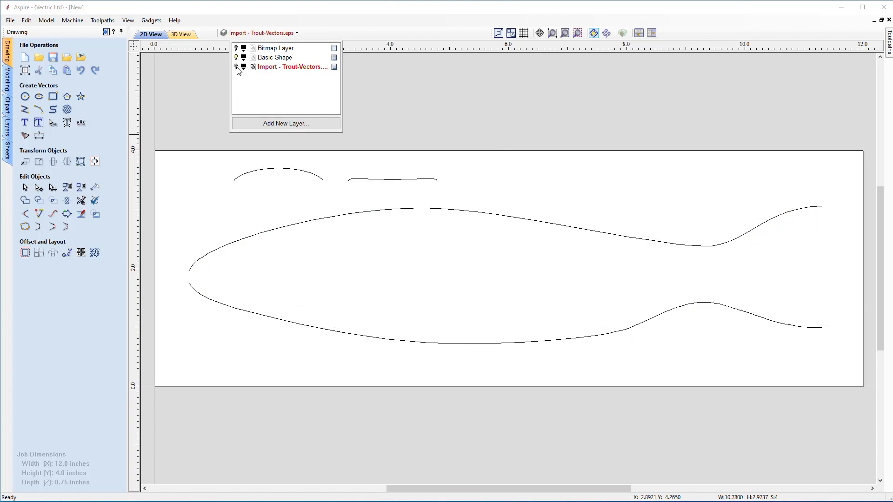
pyautogui.click(236, 66)
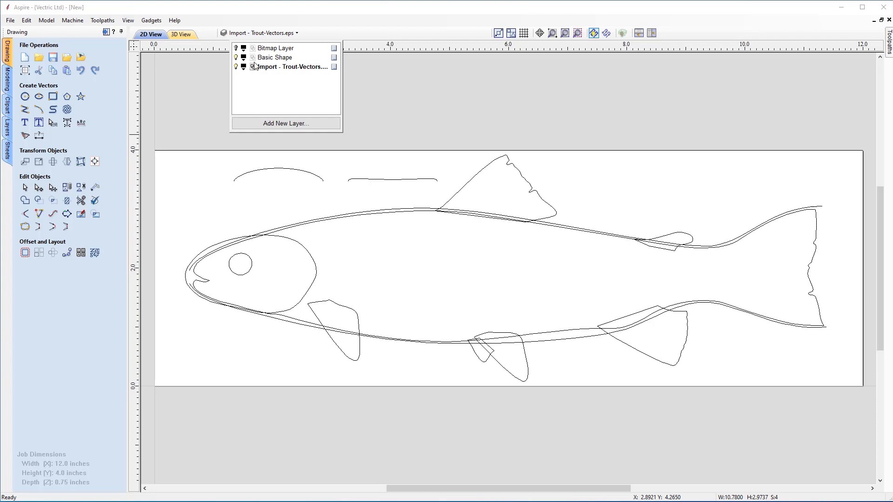
pyautogui.click(237, 66)
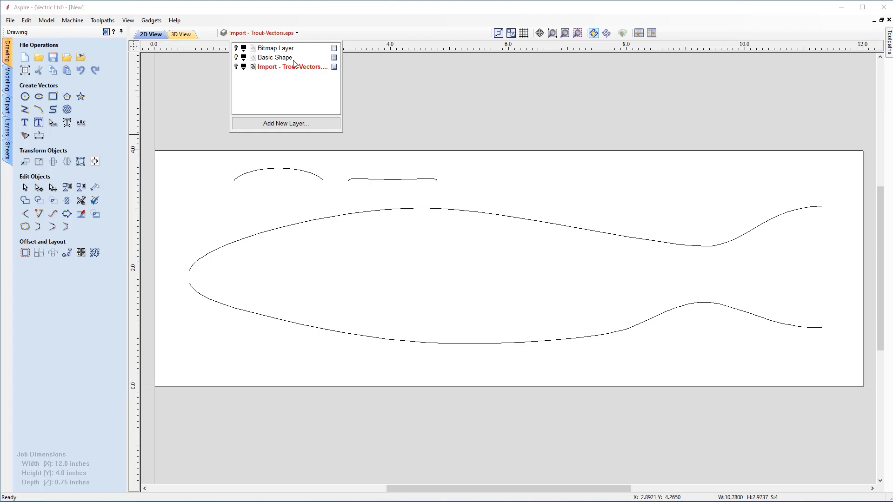
pyautogui.click(236, 48)
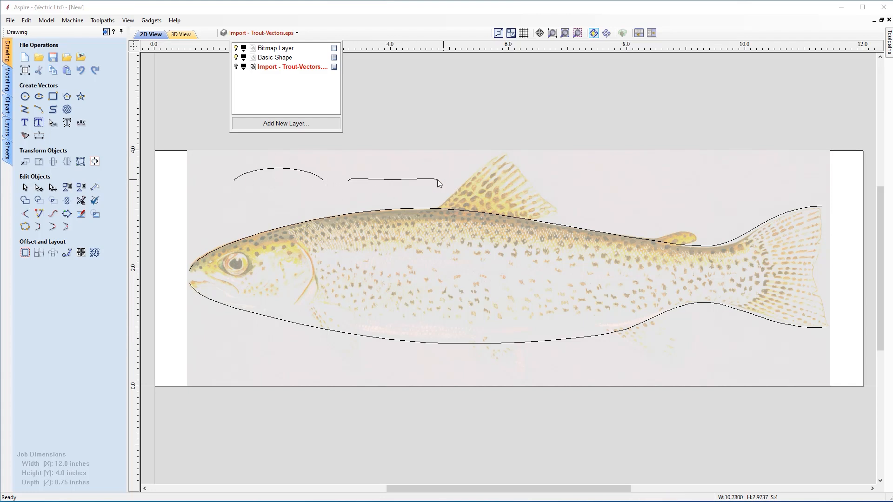
# Set the lower and upper body curves as drive rails for a Two Rail Sweep and open the upper rail's direction options
pyautogui.click(242, 309)
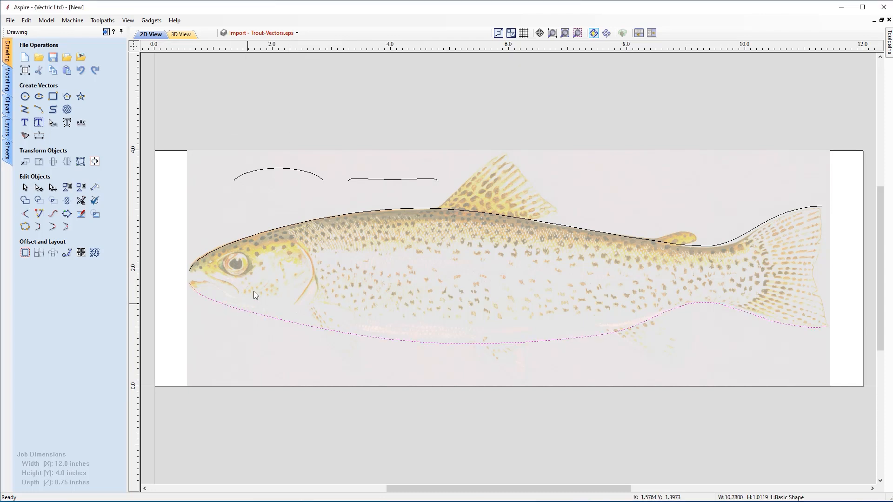
pyautogui.keyDown('shift'); pyautogui.click(259, 235); pyautogui.keyUp('shift')
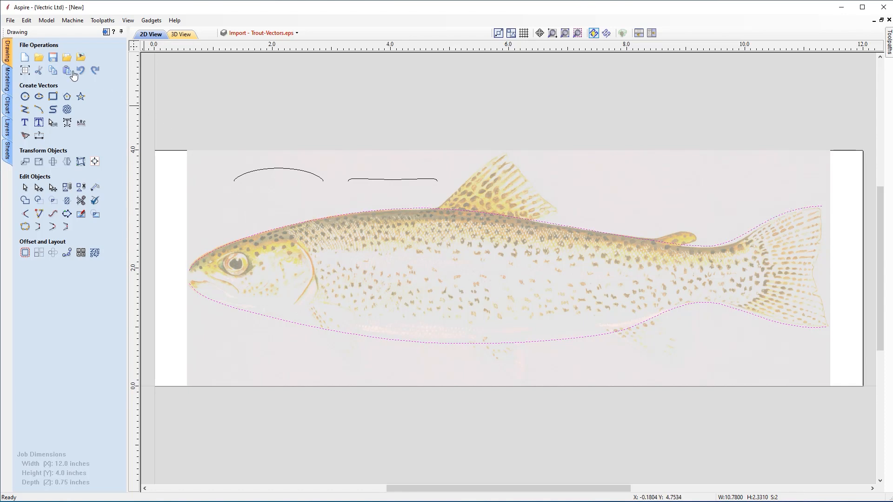
pyautogui.click(7, 76)
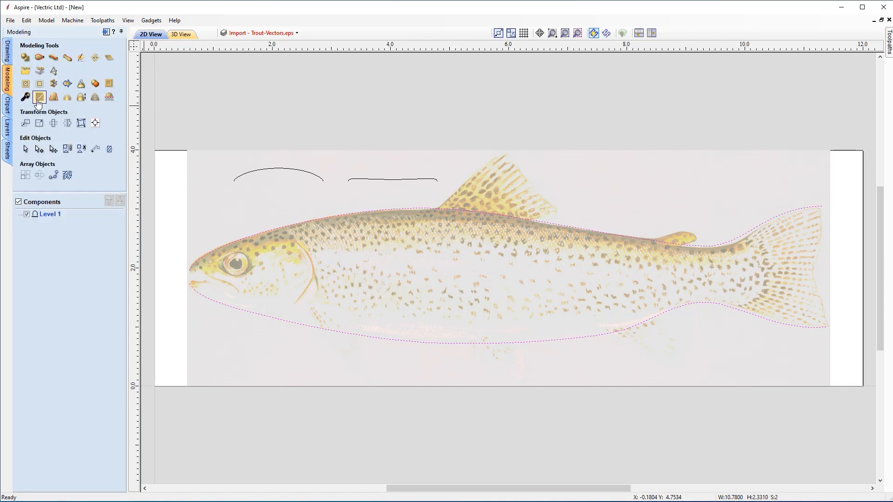
pyautogui.click(39, 58)
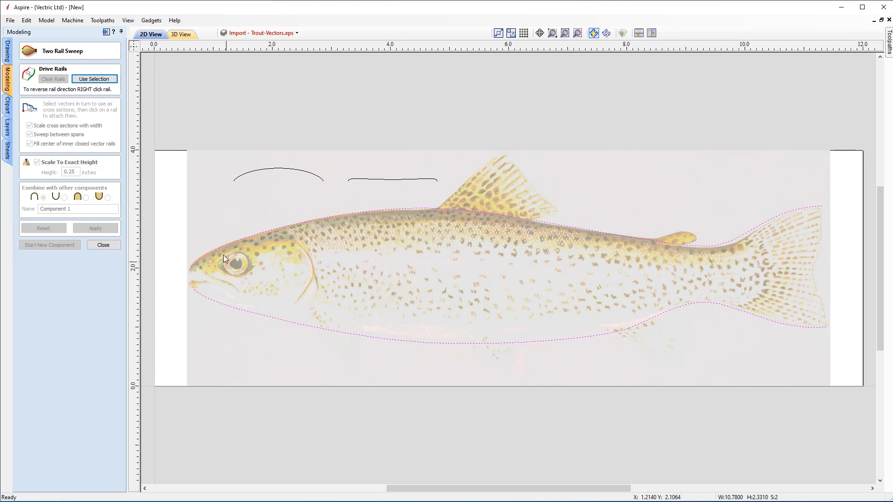
pyautogui.click(92, 79)
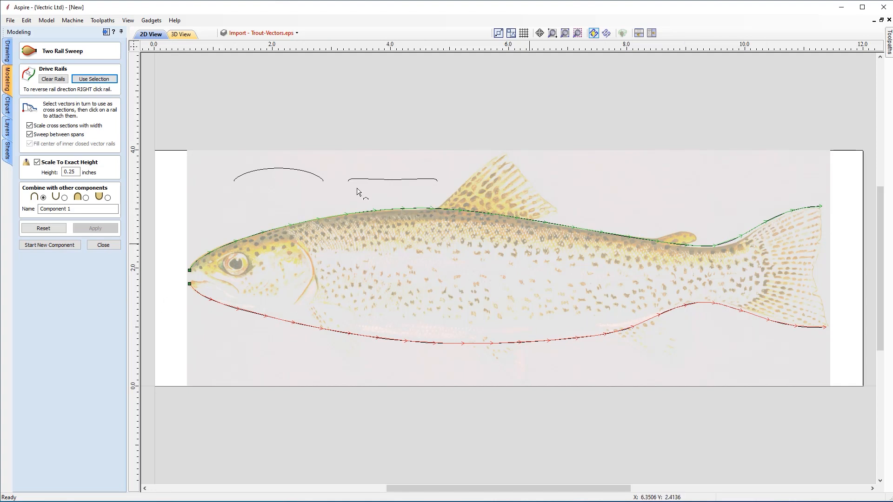
pyautogui.rightClick(355, 212)
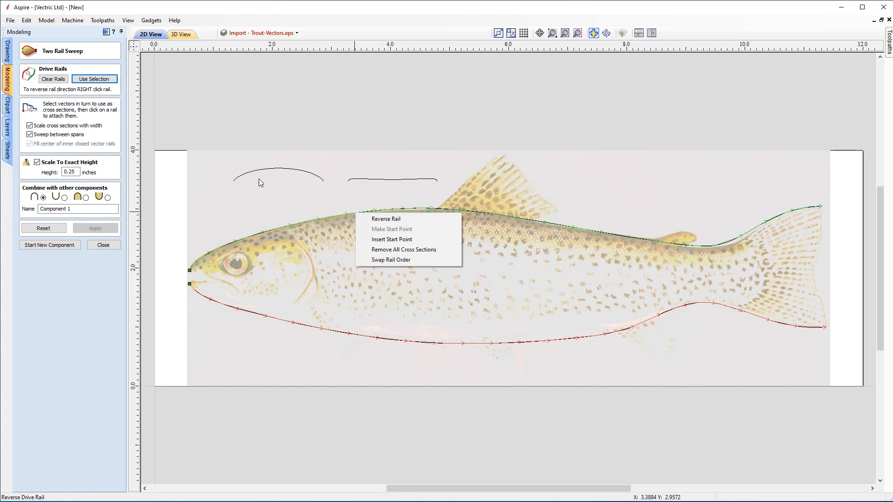
# Turn off exact-height scaling for the two rail sweep and name the component Basic Shape
pyautogui.click(194, 134)
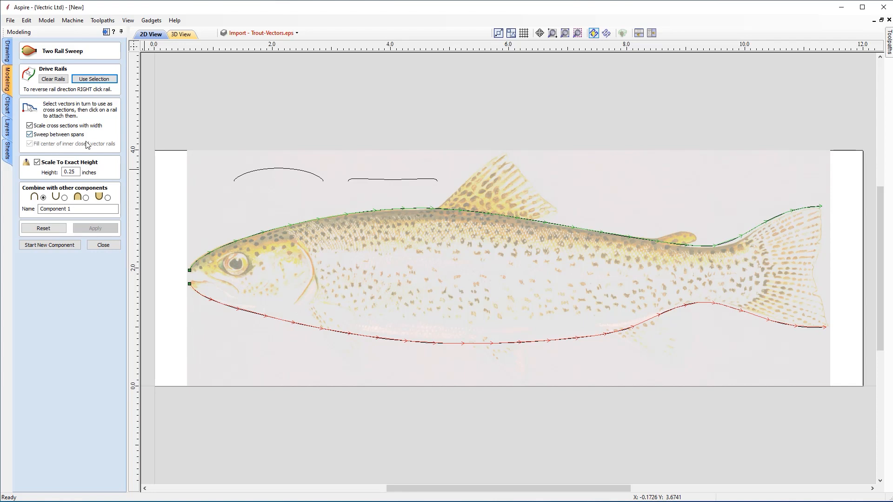
pyautogui.click(37, 163)
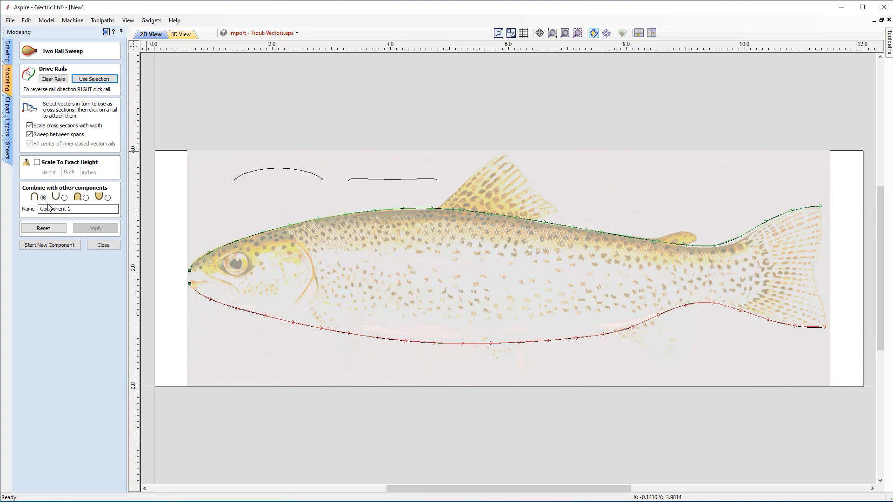
pyautogui.moveTo(86, 209); pyautogui.dragTo(41, 209)
pyautogui.write('Basic Shape')
# Apply the two rail sweep with the arched cross-section and inspect it with the 2D and 3D views tiled one above the other
pyautogui.click(284, 172)
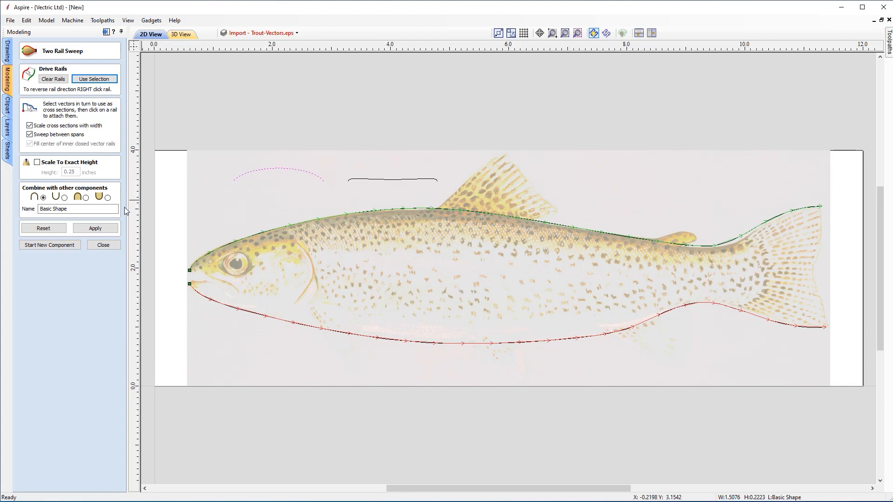
pyautogui.click(100, 228)
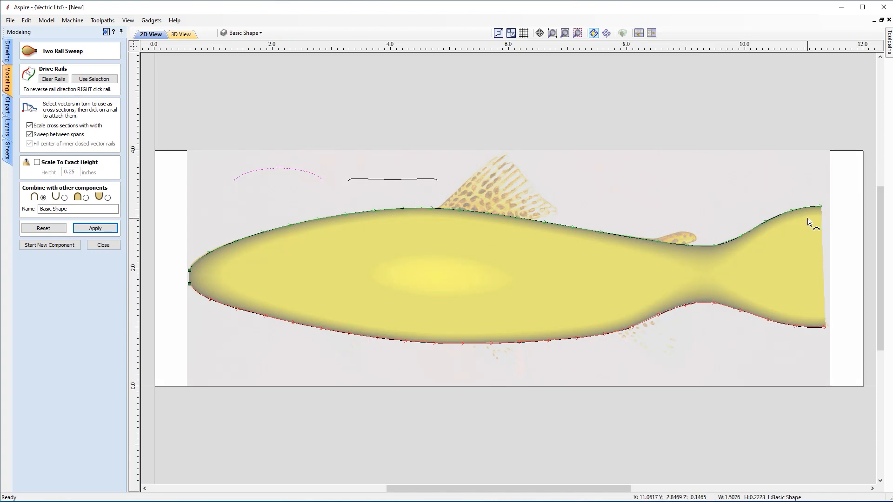
pyautogui.click(639, 37)
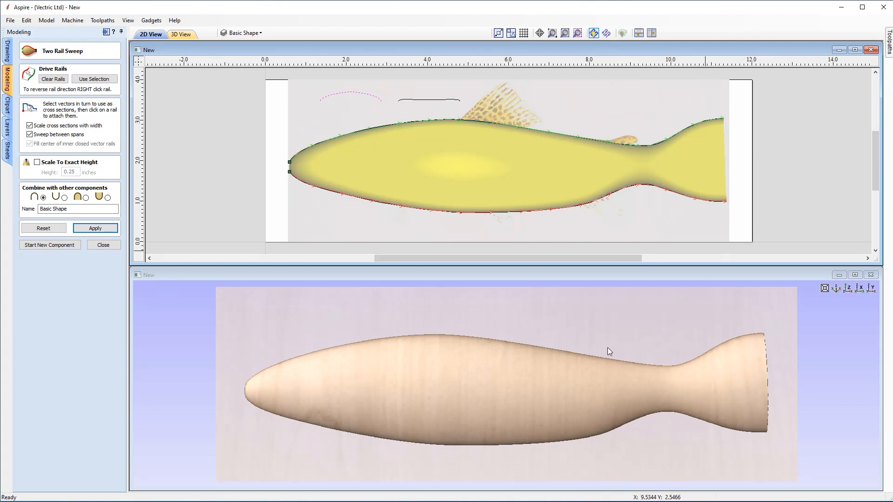
pyautogui.moveTo(524, 448); pyautogui.dragTo(454, 384)
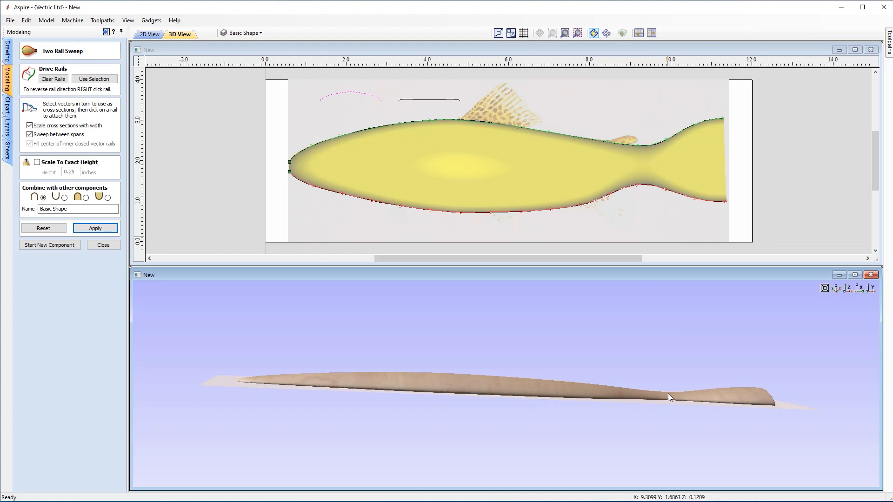
pyautogui.moveTo(508, 386); pyautogui.dragTo(557, 436)
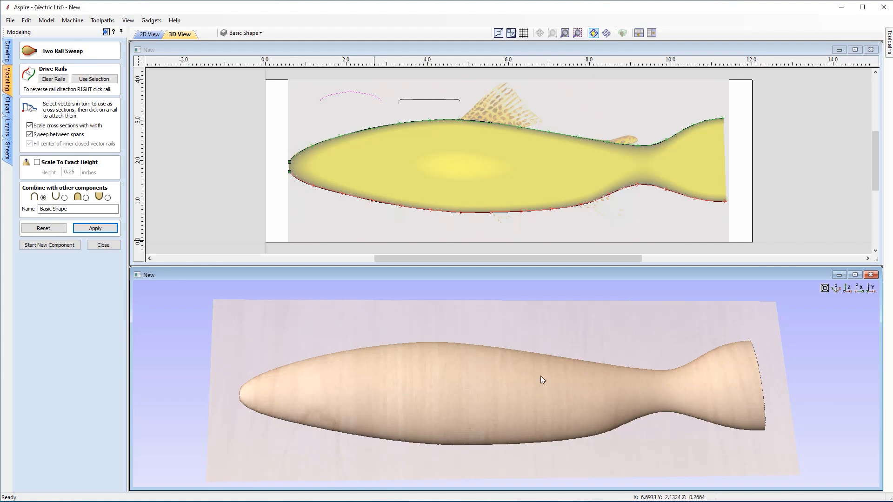
# Attach the flatter cross-section to the tail end of the upper rail, reapply the sweep and inspect the model in 3D
pyautogui.click(418, 100)
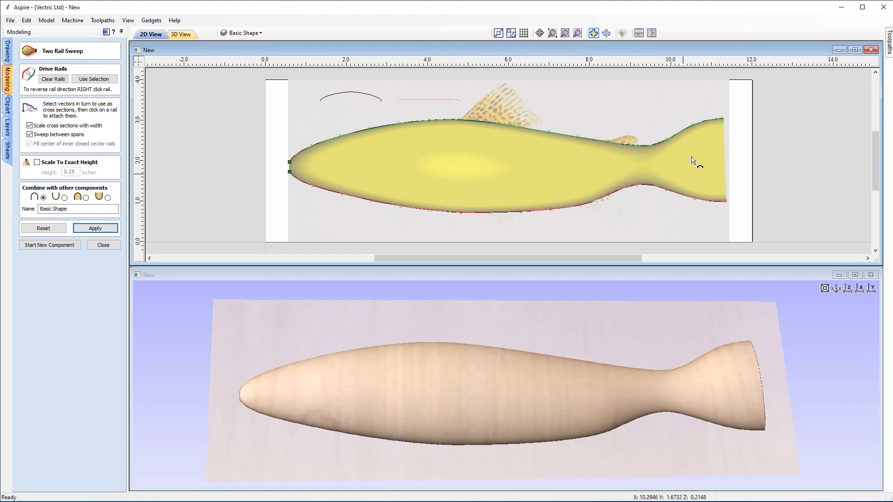
pyautogui.scroll(3, 728, 137)
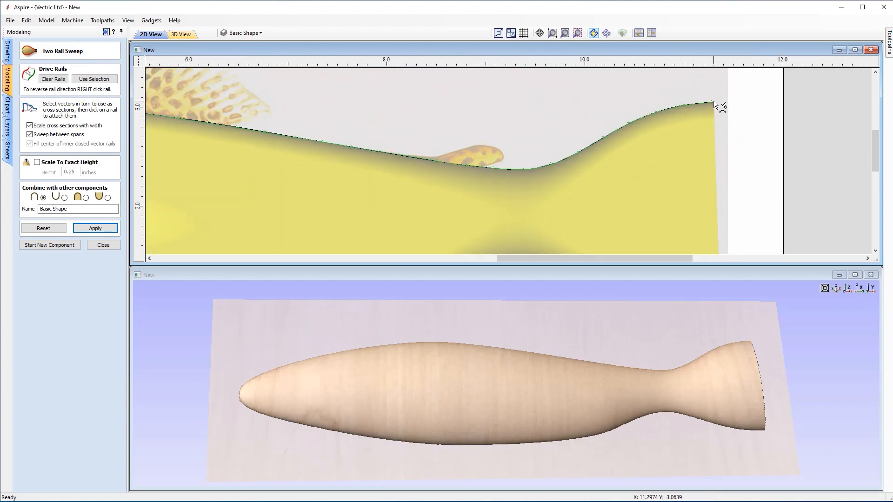
pyautogui.click(715, 103)
pyautogui.scroll(-4, 643, 134)
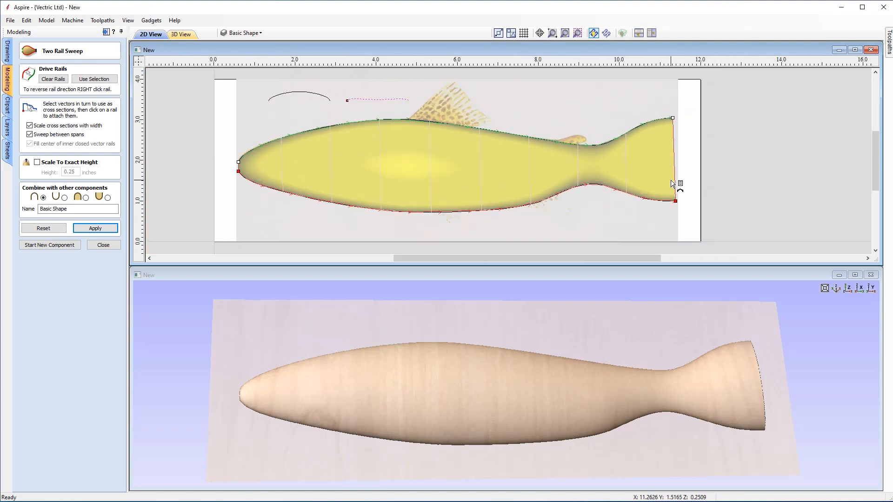
pyautogui.click(285, 96)
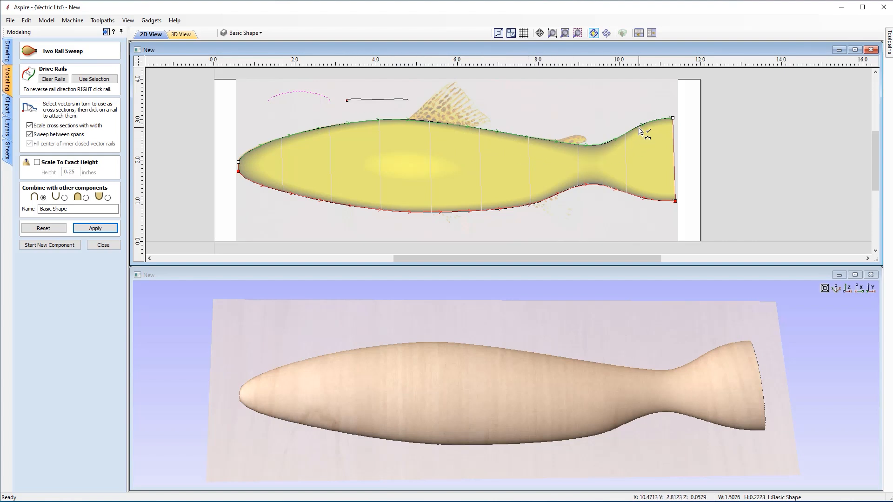
pyautogui.click(113, 226)
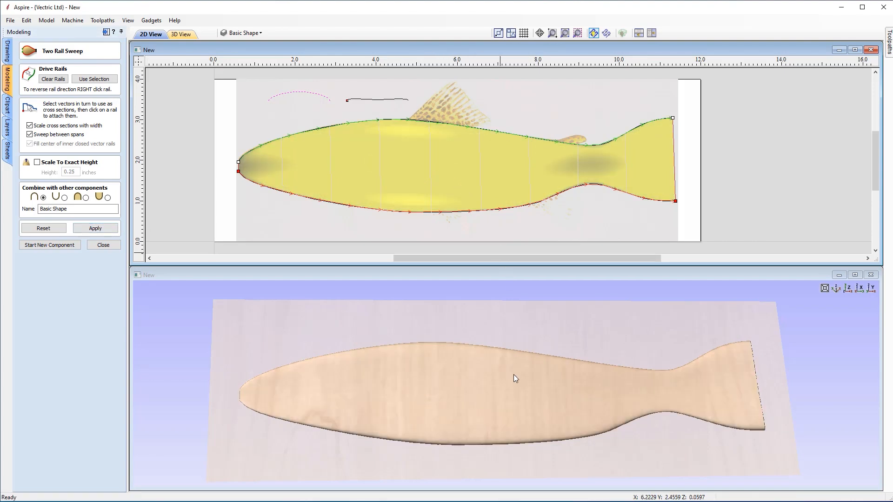
pyautogui.moveTo(495, 397); pyautogui.dragTo(354, 389)
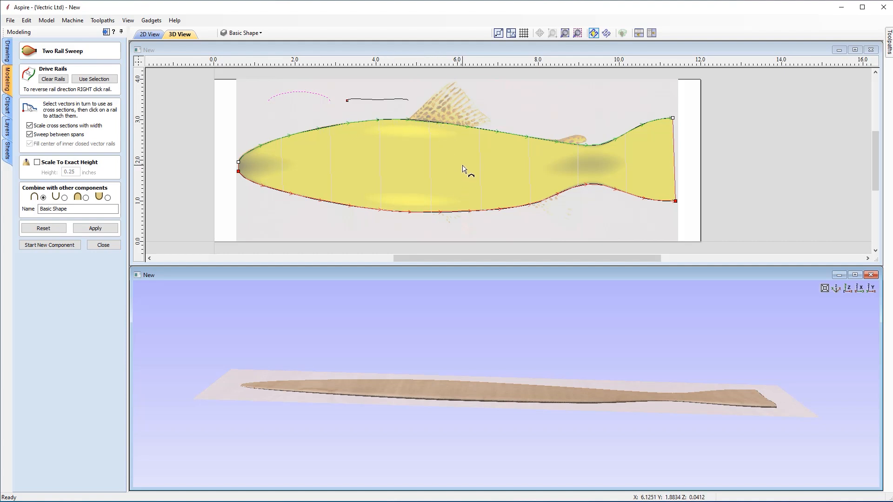
# Attach the arched cross-section at the nose and behind the dorsal fin, the flatter one at the tail's narrowest point, and finish the sweep
pyautogui.click(385, 100)
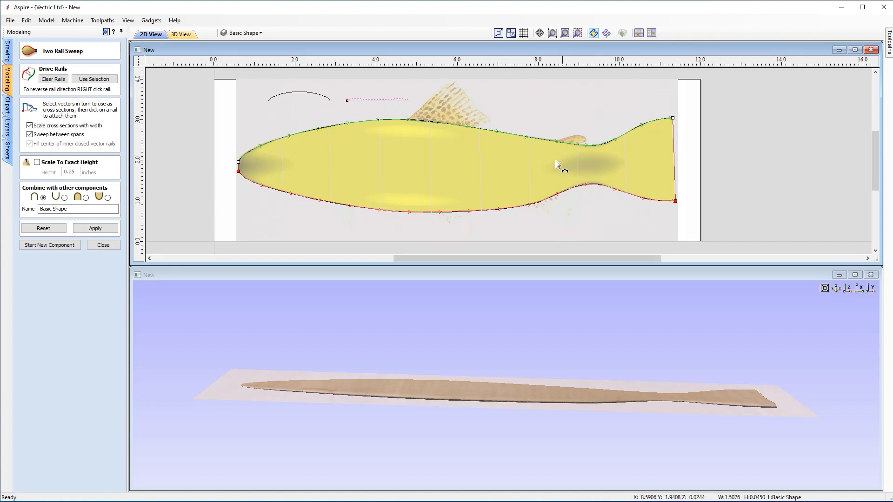
pyautogui.click(305, 95)
pyautogui.click(498, 132)
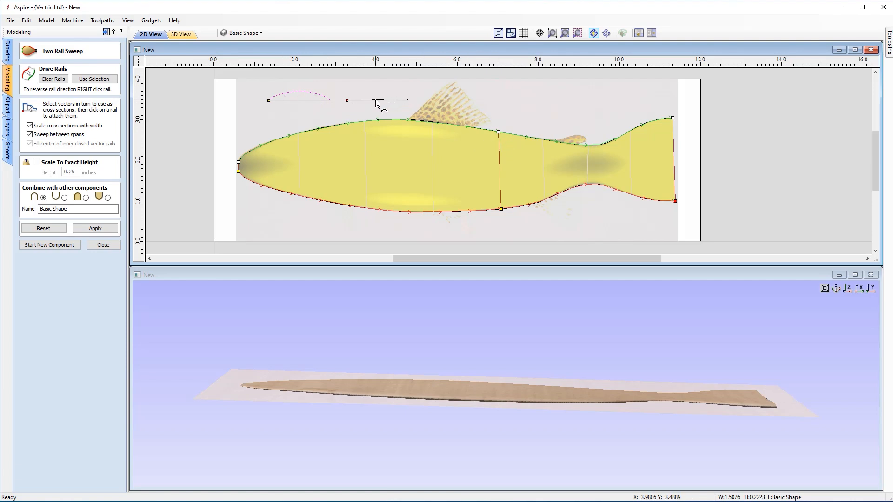
pyautogui.click(355, 99)
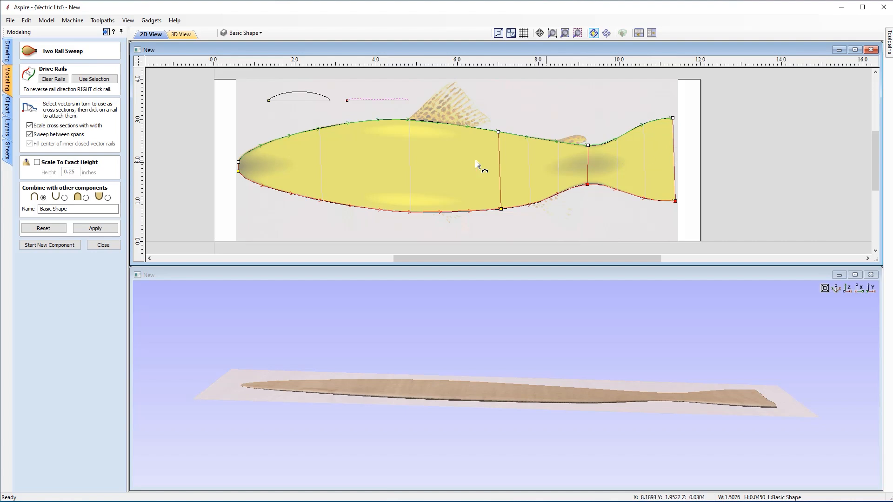
pyautogui.click(95, 228)
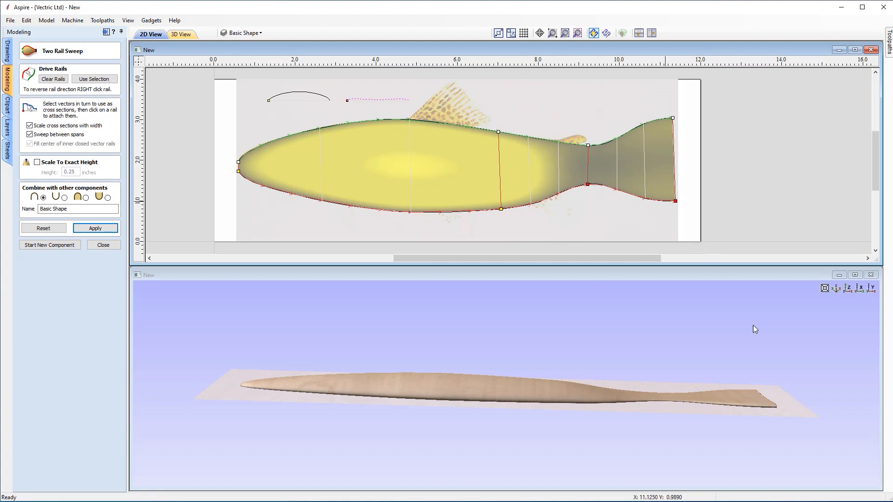
pyautogui.moveTo(487, 410); pyautogui.dragTo(598, 462)
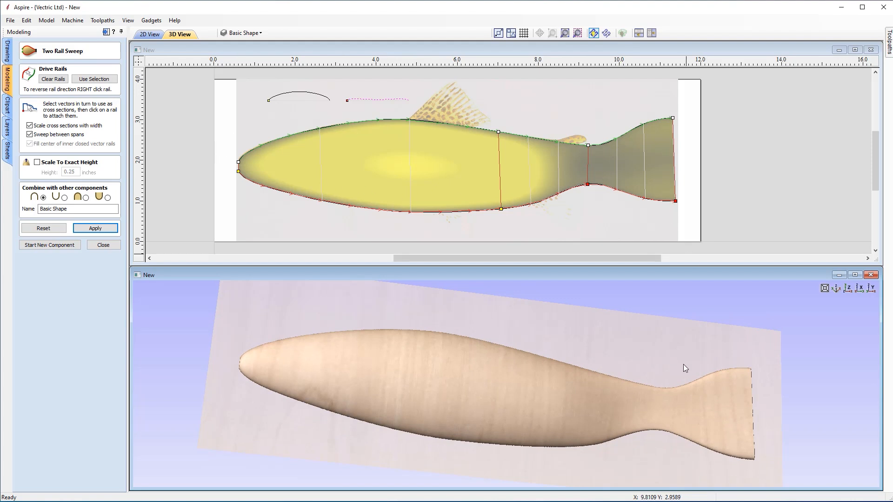
pyautogui.click(106, 246)
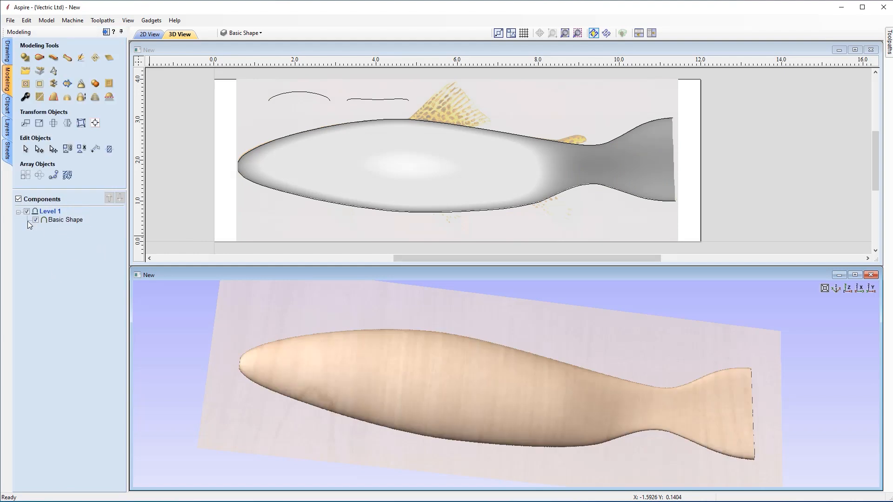
# Rename the component level Level 1 as Basic Shape
pyautogui.moveTo(83, 226)
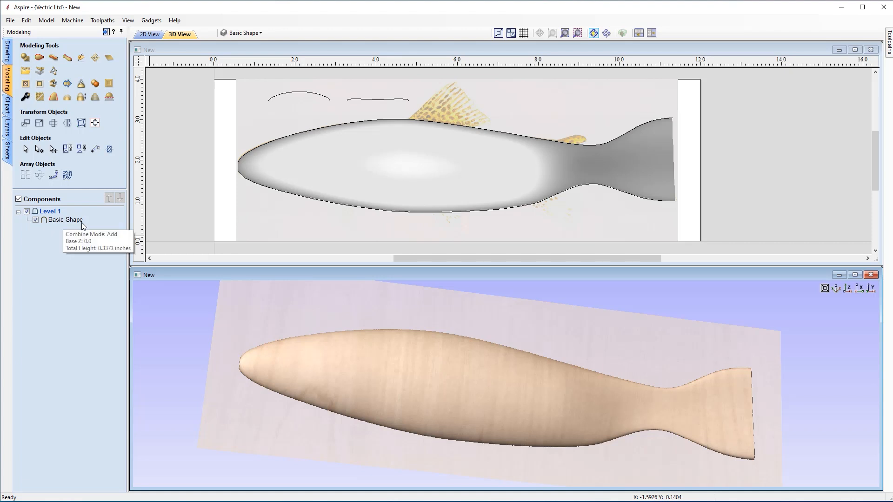
pyautogui.rightClick(47, 214)
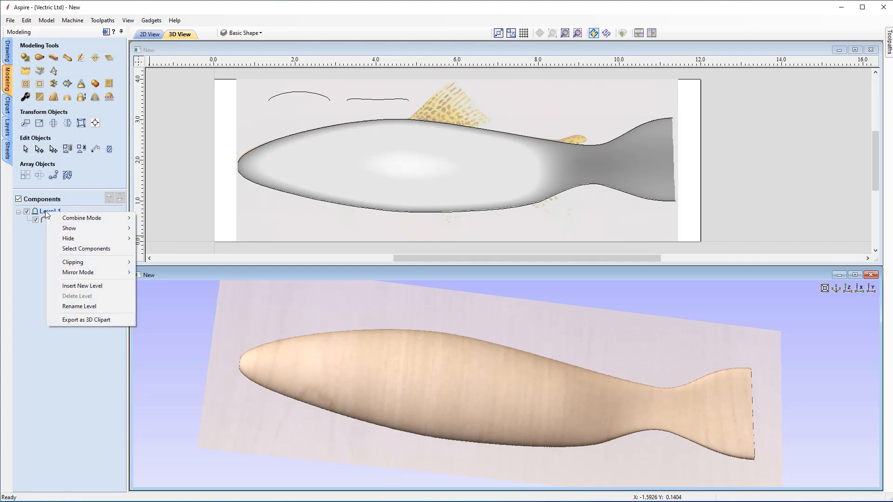
pyautogui.click(82, 306)
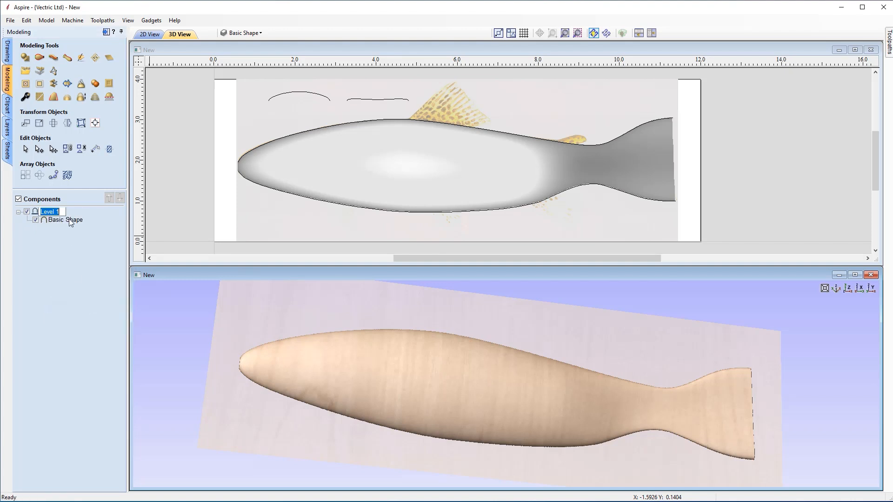
pyautogui.write('Basic Shape')
pyautogui.press('Return')
# Show the Outline layer and clear the Basic Shape component outside the fish body outline, checking the result from above in 3D
pyautogui.click(319, 155)
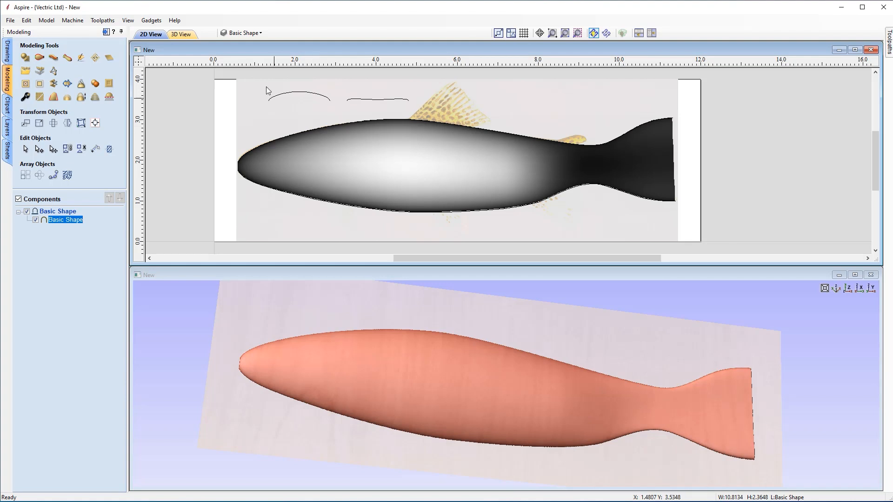
pyautogui.click(253, 33)
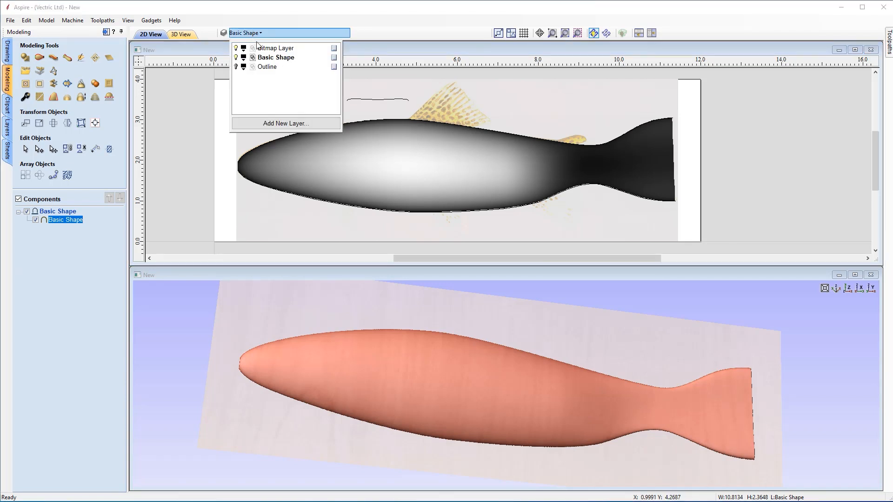
pyautogui.click(236, 67)
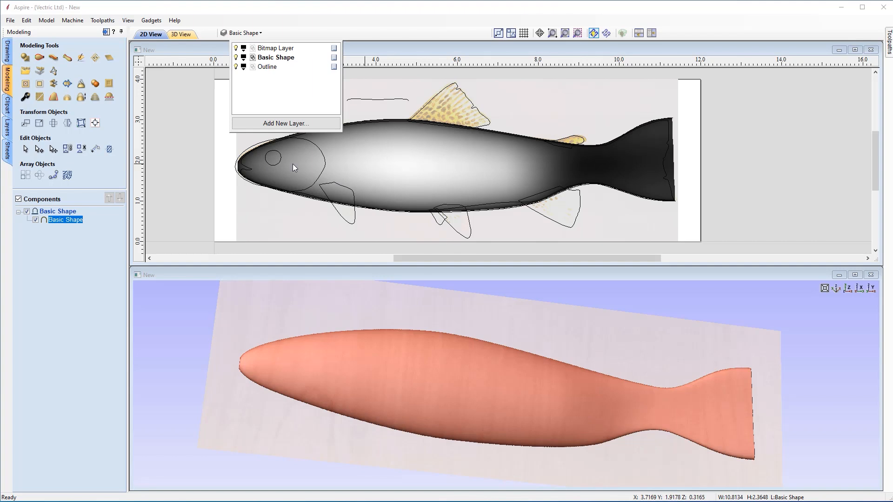
pyautogui.click(242, 163)
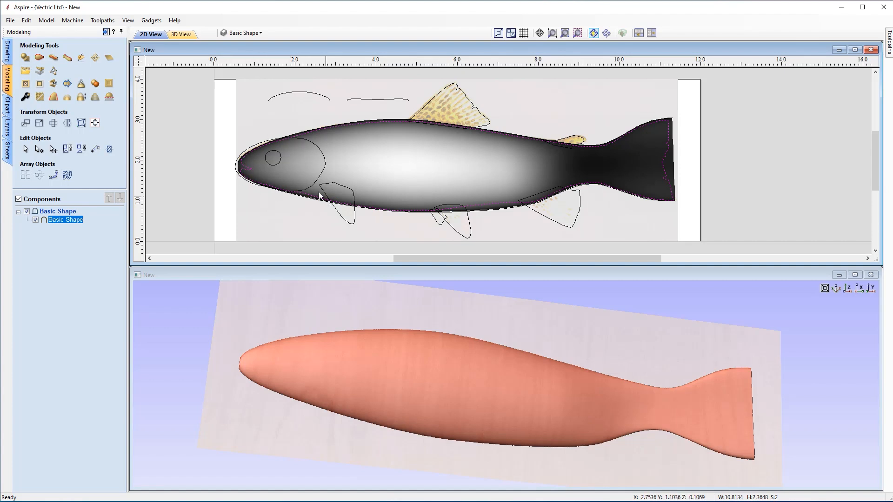
pyautogui.click(40, 83)
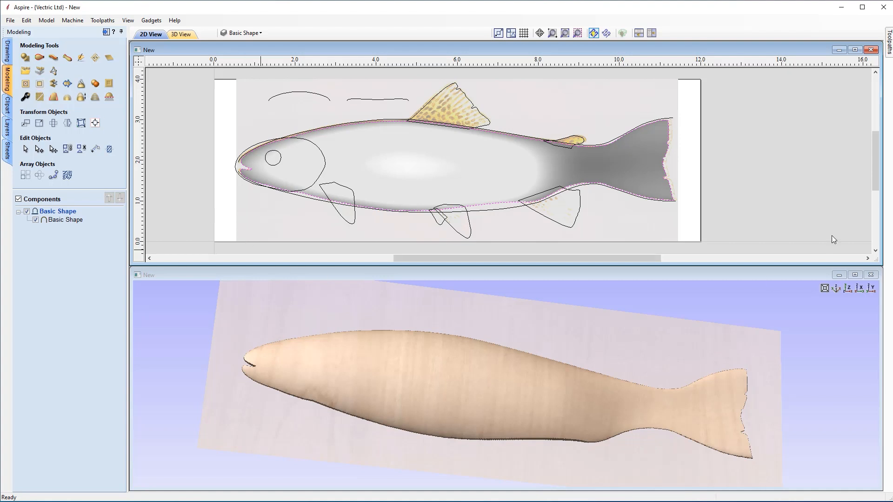
pyautogui.click(843, 287)
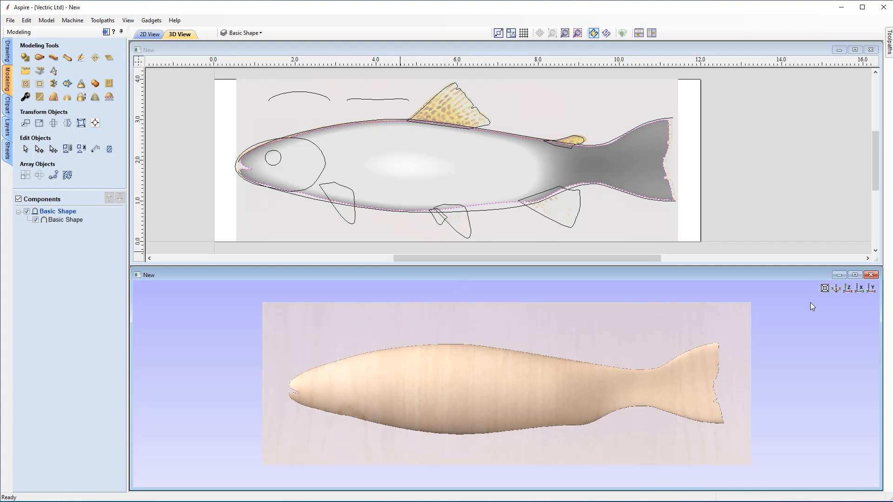
pyautogui.click(847, 289)
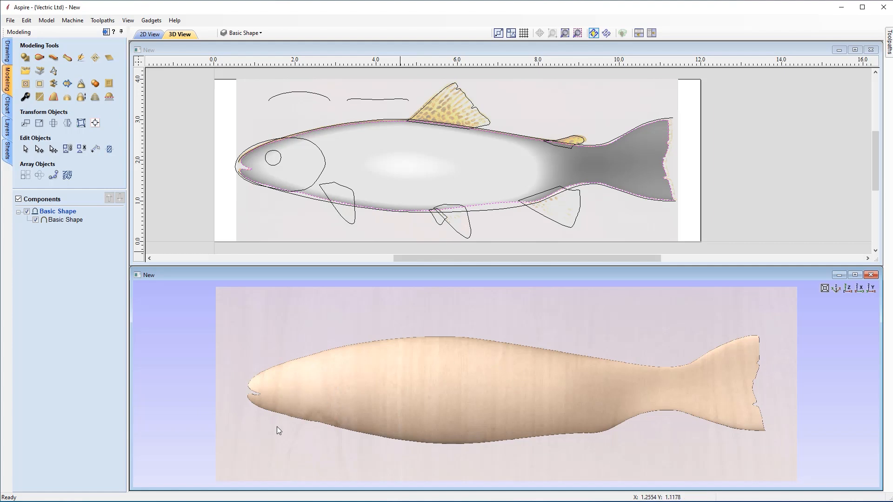
# Start a Create Shape component from the eye circle, using the rounded dome profile at a 90 degree angle
pyautogui.click(278, 162)
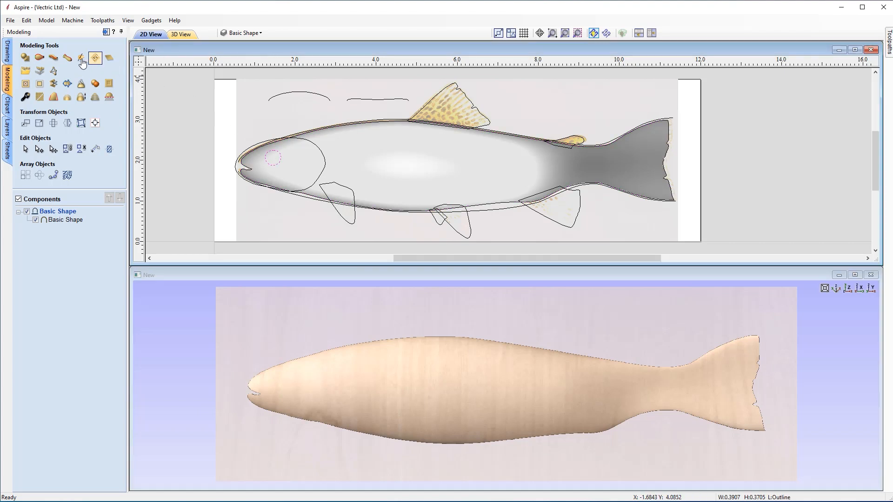
pyautogui.click(25, 58)
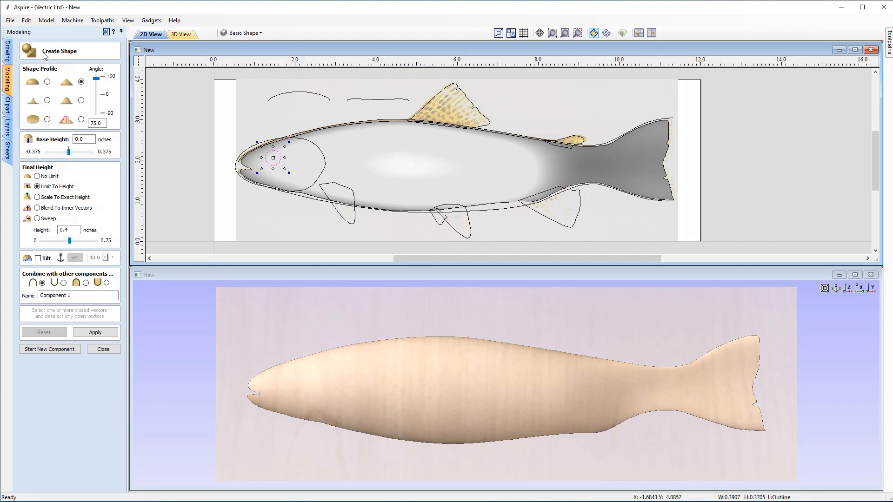
pyautogui.click(47, 82)
pyautogui.moveTo(106, 123); pyautogui.dragTo(87, 124)
pyautogui.write('90')
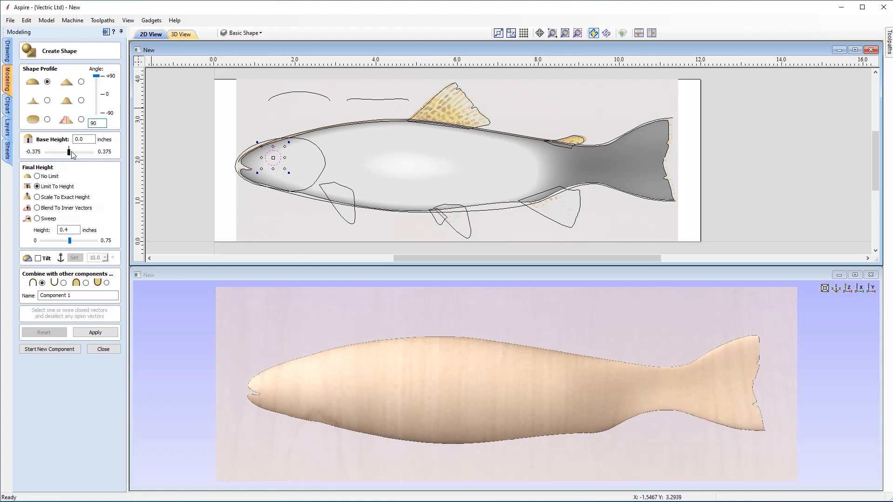
pyautogui.click(82, 139)
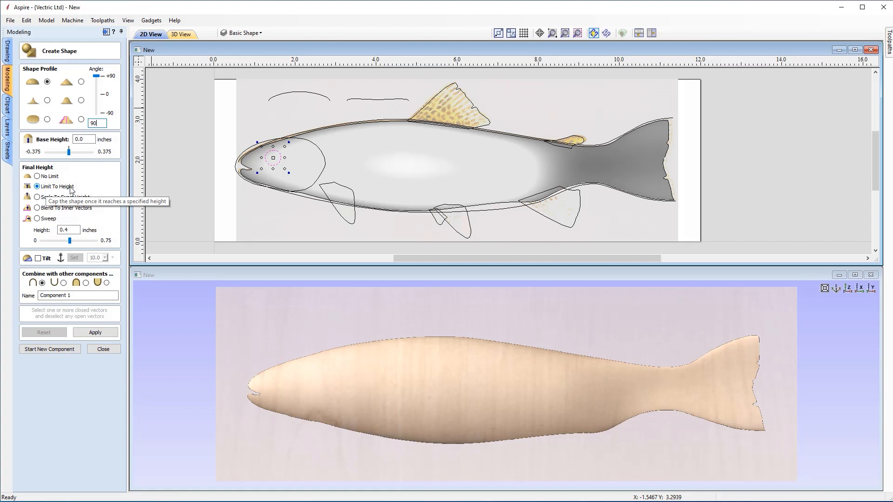
# Scale the eye shape to an exact height of 0.05 inches, name it Eye, apply it and inspect it in 3D
pyautogui.click(77, 230)
pyautogui.write('05')
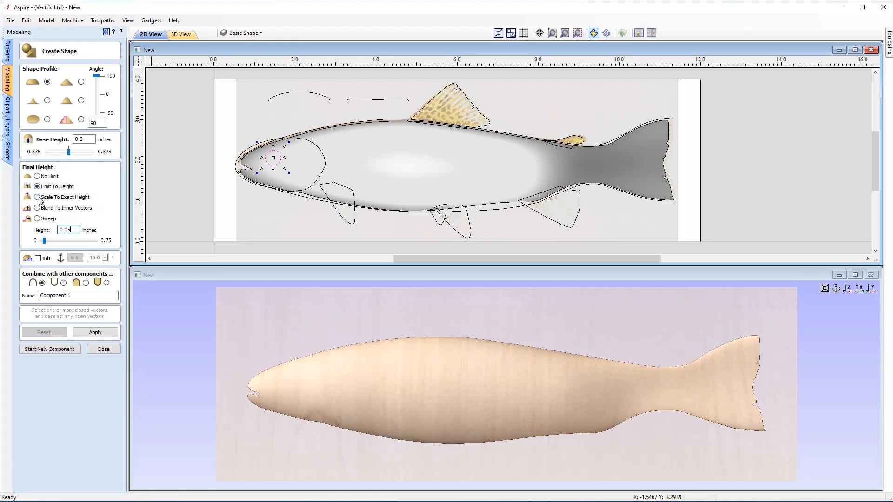
pyautogui.click(38, 197)
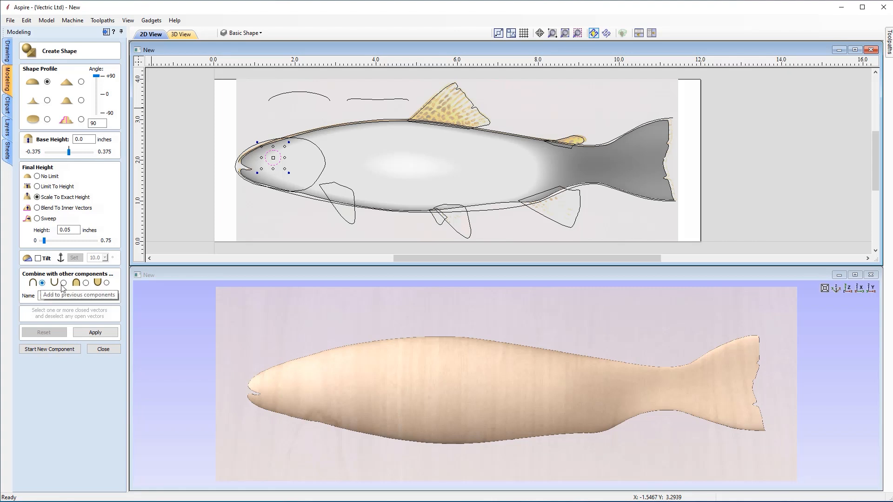
pyautogui.moveTo(74, 296); pyautogui.dragTo(40, 296)
pyautogui.write('Eye')
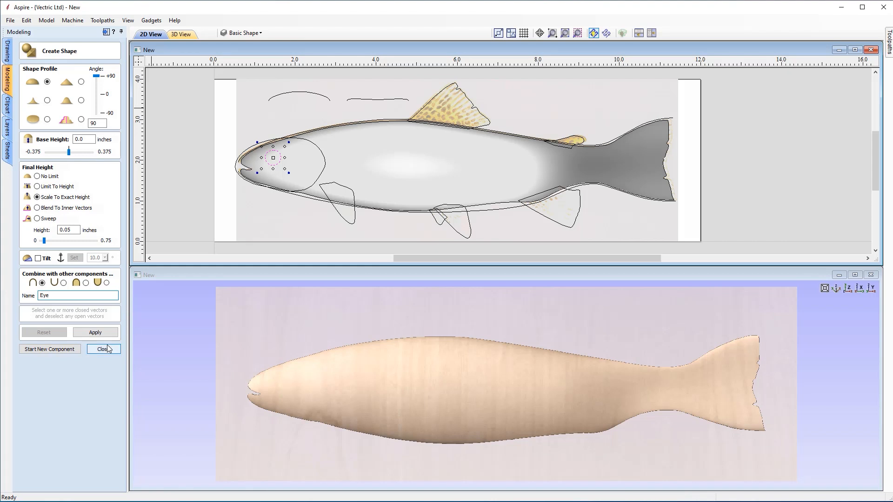
pyautogui.click(106, 333)
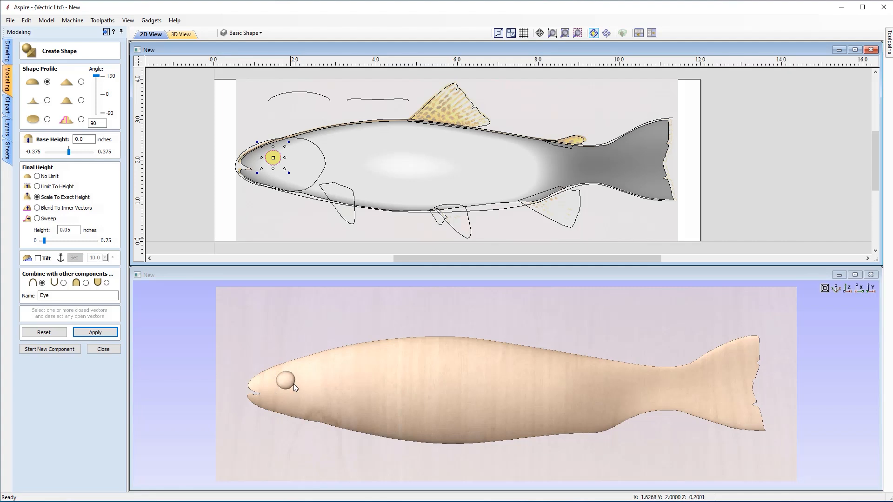
pyautogui.moveTo(392, 401); pyautogui.dragTo(623, 420)
pyautogui.scroll(3, 321, 380)
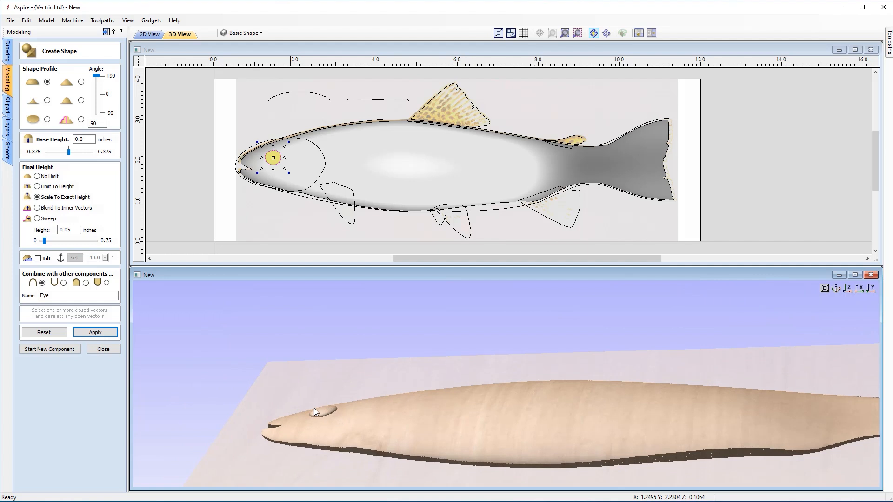
pyautogui.moveTo(324, 412); pyautogui.dragTo(306, 401)
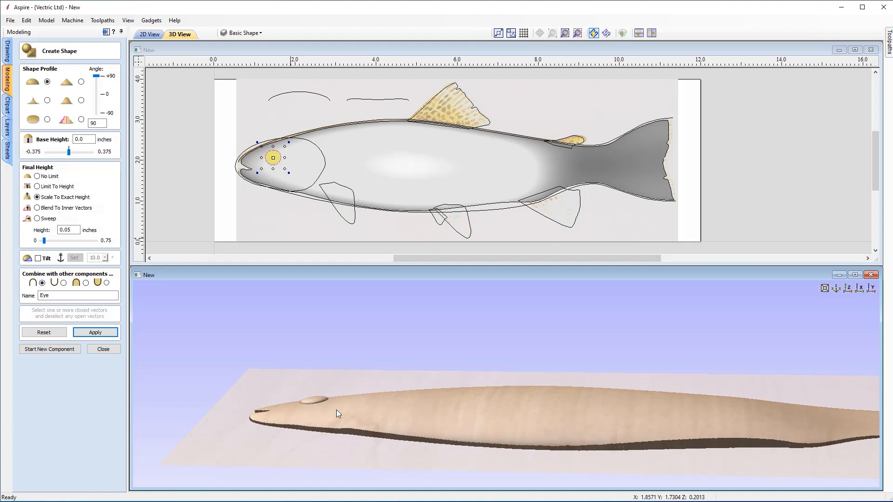
pyautogui.click(843, 290)
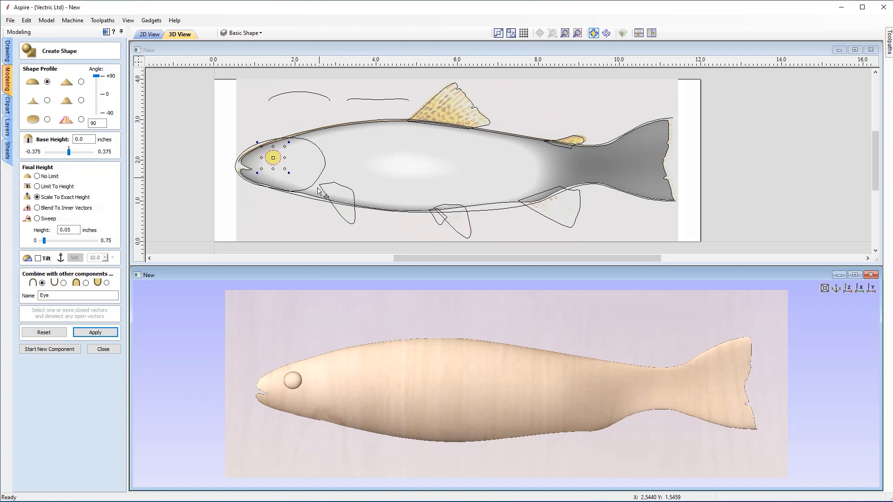
# Start a new component from the gill outline around the head, with the rounded profile, a 5 degree angle and no height limit
pyautogui.click(46, 350)
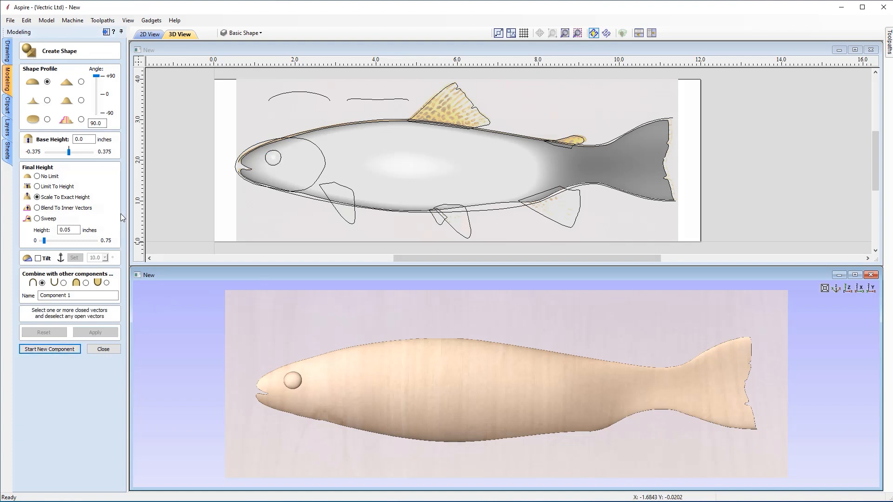
pyautogui.click(325, 163)
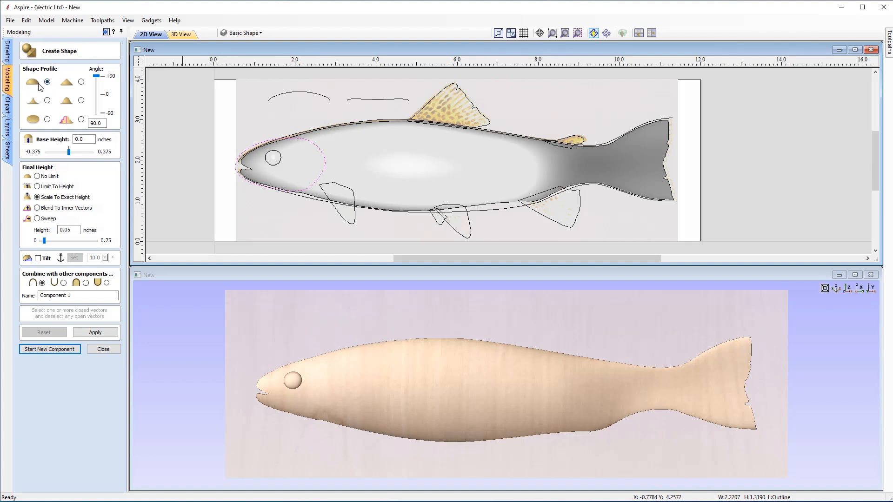
pyautogui.moveTo(103, 124); pyautogui.dragTo(89, 124)
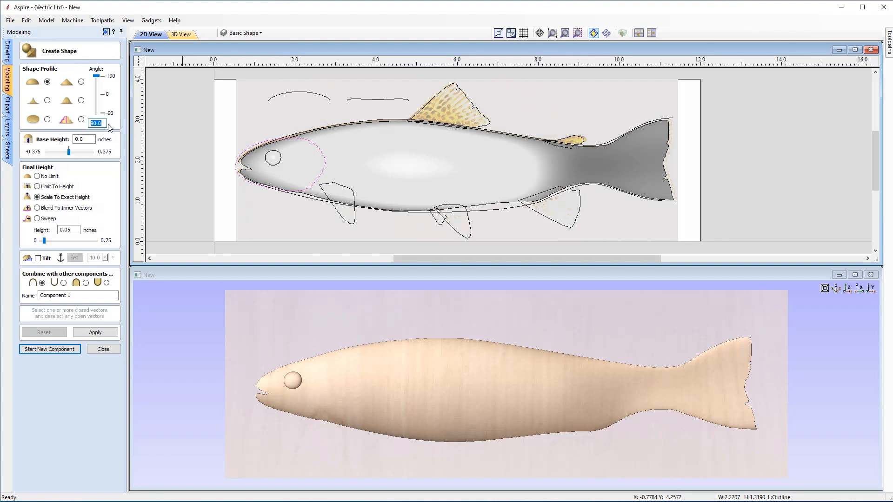
pyautogui.write('5')
pyautogui.click(38, 177)
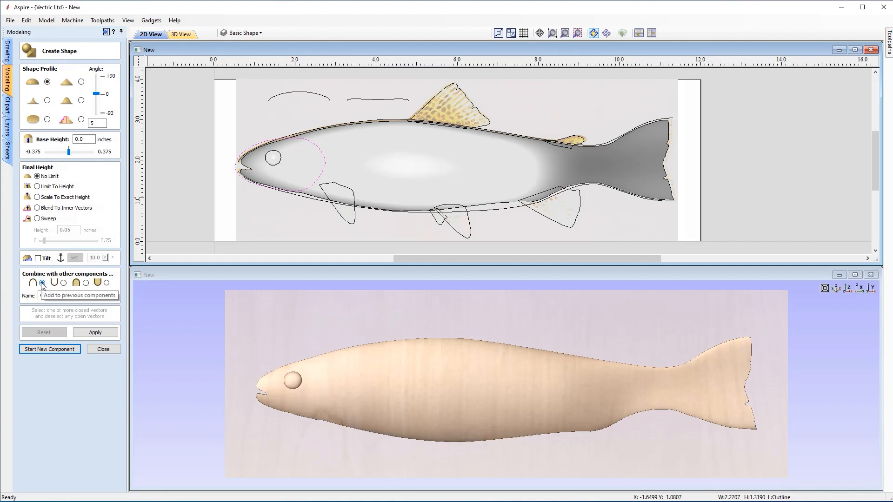
# Name the new component Gill, apply it and inspect the fish's head in 3D
pyautogui.moveTo(75, 297); pyautogui.dragTo(31, 301)
pyautogui.write('Gil')
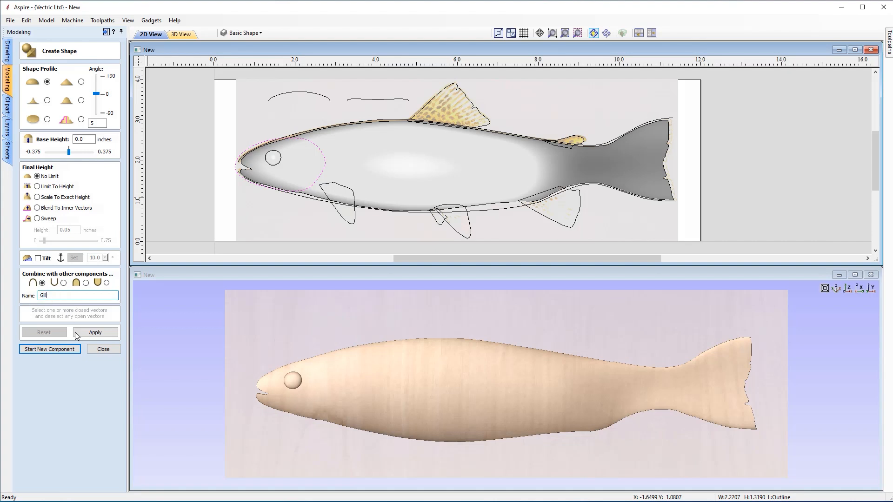
pyautogui.write('l')
pyautogui.click(77, 333)
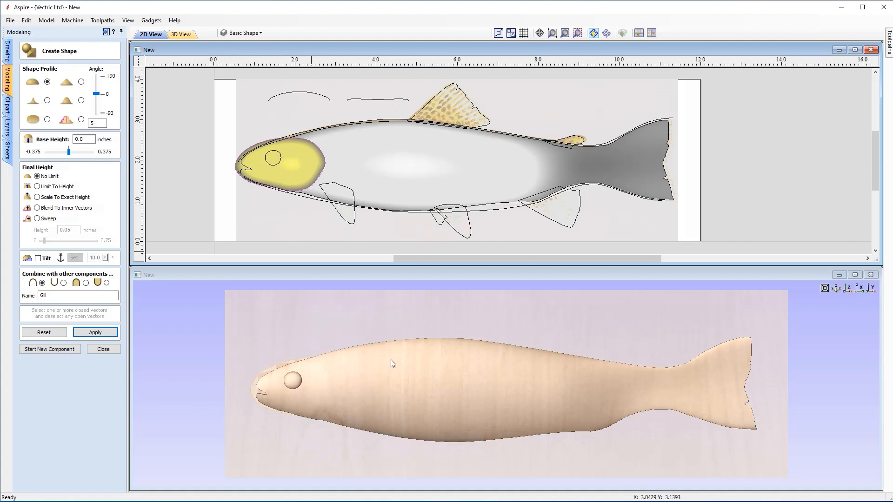
pyautogui.scroll(3, 398, 393)
pyautogui.moveTo(397, 396); pyautogui.dragTo(528, 364, button='middle')
pyautogui.moveTo(529, 363); pyautogui.dragTo(338, 348)
pyautogui.moveTo(339, 348); pyautogui.dragTo(412, 383, button='middle')
pyautogui.moveTo(412, 382); pyautogui.dragTo(352, 350)
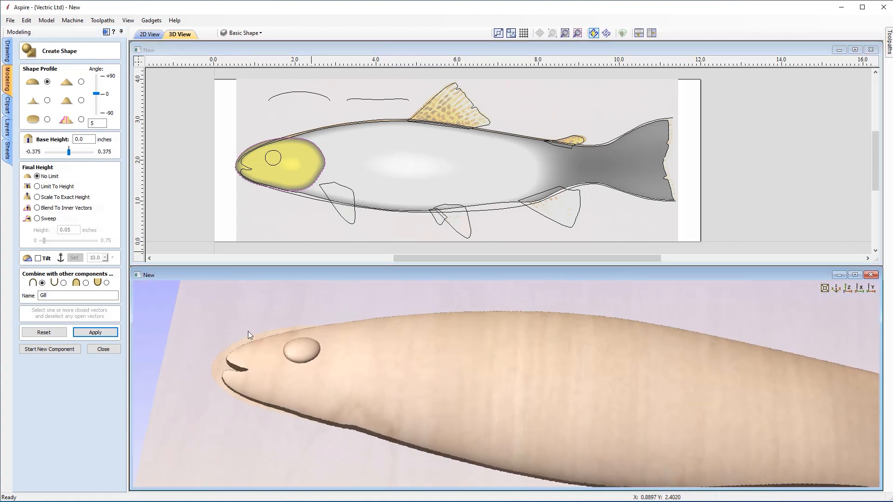
pyautogui.moveTo(360, 417); pyautogui.dragTo(338, 425)
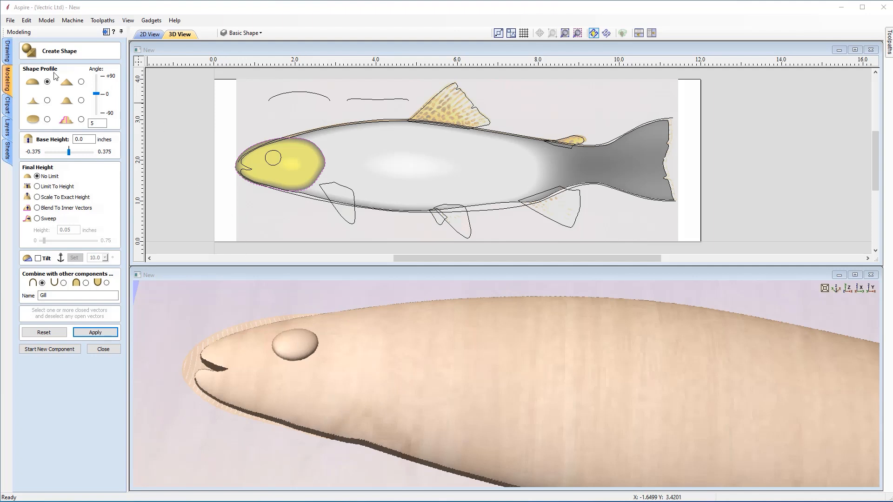
# Tilt the gill shape by 10 degrees, setting the direction from just ahead of the nose to behind the gill's rear edge
pyautogui.click(38, 259)
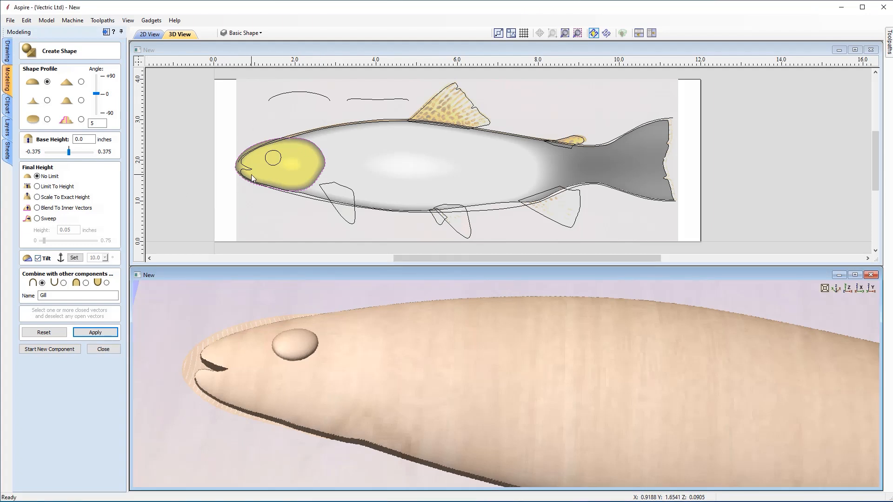
pyautogui.click(74, 258)
pyautogui.click(75, 258)
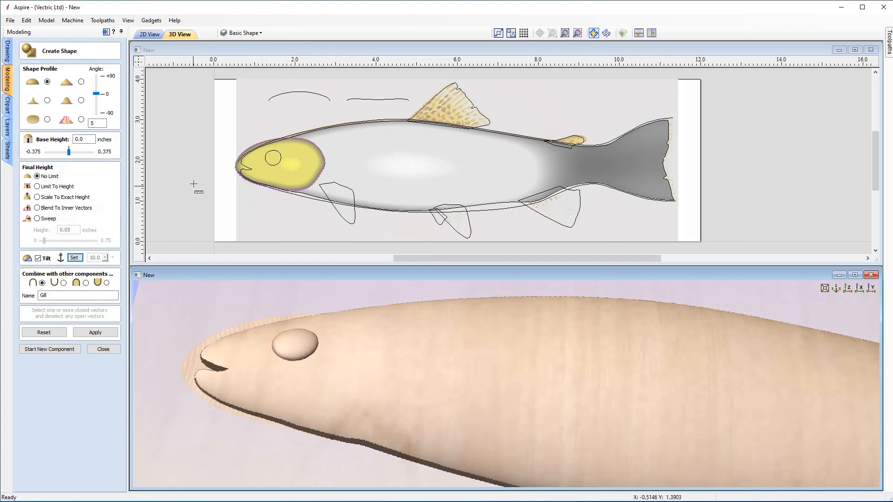
pyautogui.click(231, 163)
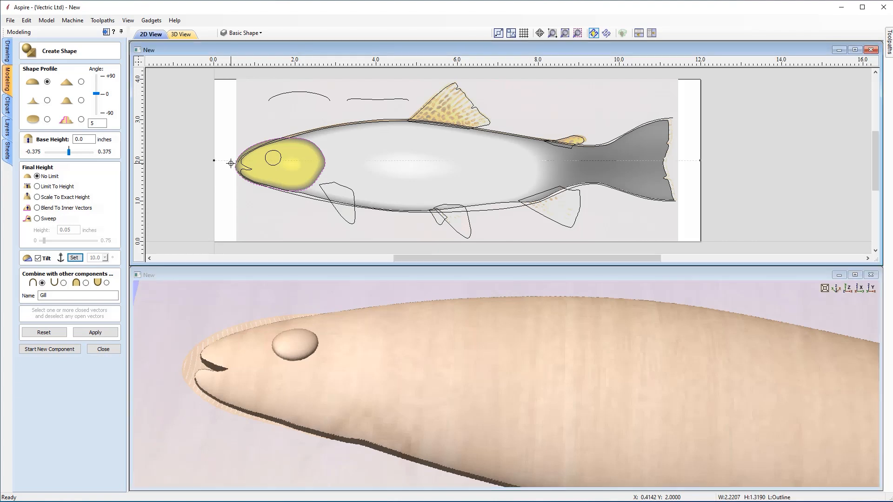
pyautogui.click(231, 163)
pyautogui.click(269, 148)
pyautogui.click(330, 163)
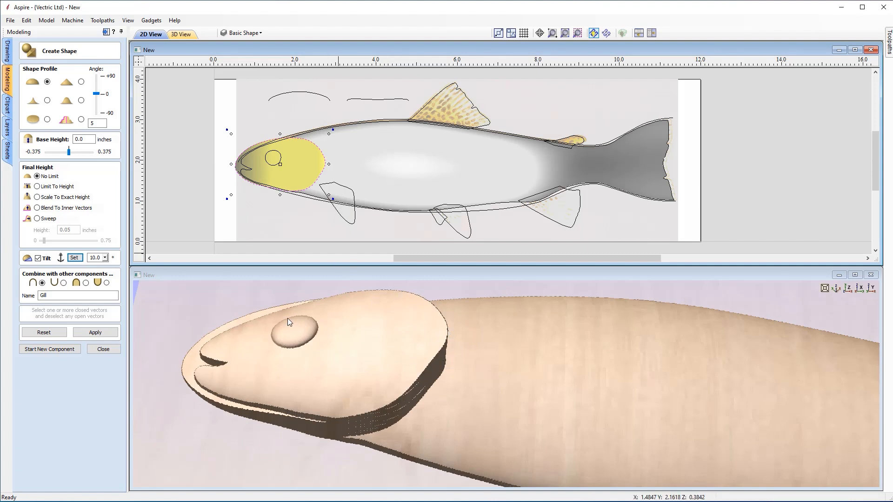
# Set the gill's tilt angle to 1 degree, check it from above in 3D and finish the shape
pyautogui.click(105, 258)
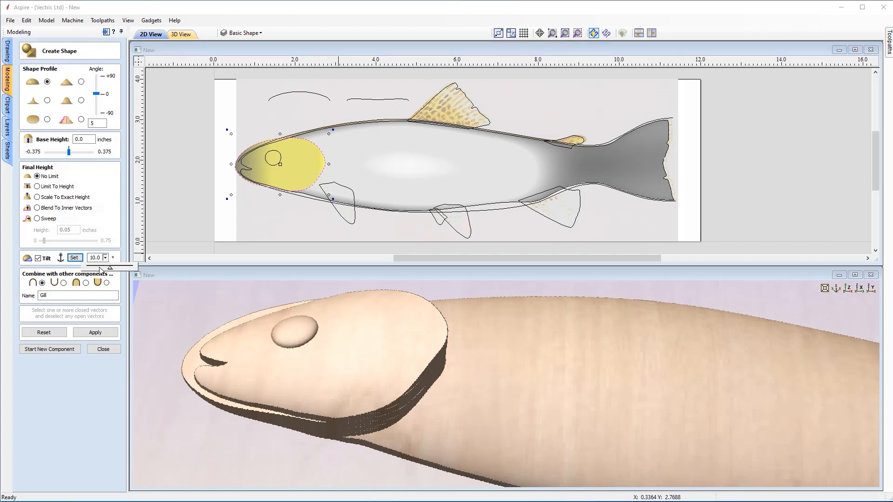
pyautogui.moveTo(110, 269); pyautogui.dragTo(92, 272)
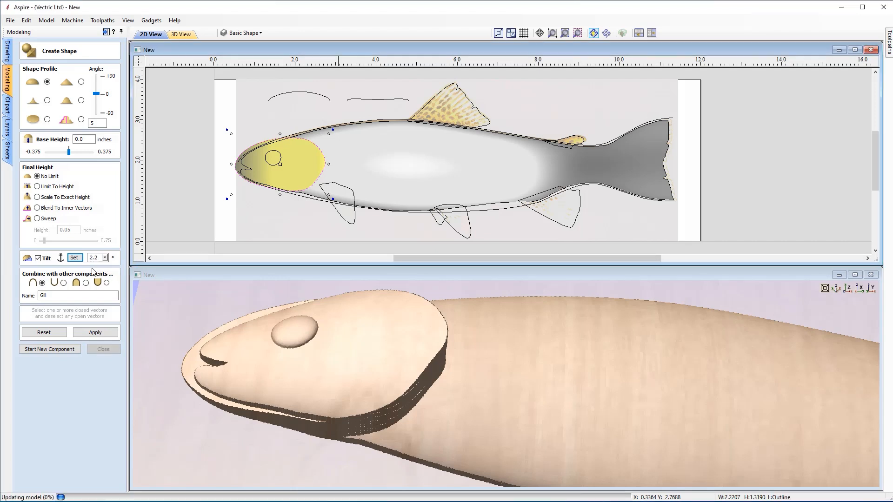
pyautogui.doubleClick(94, 257)
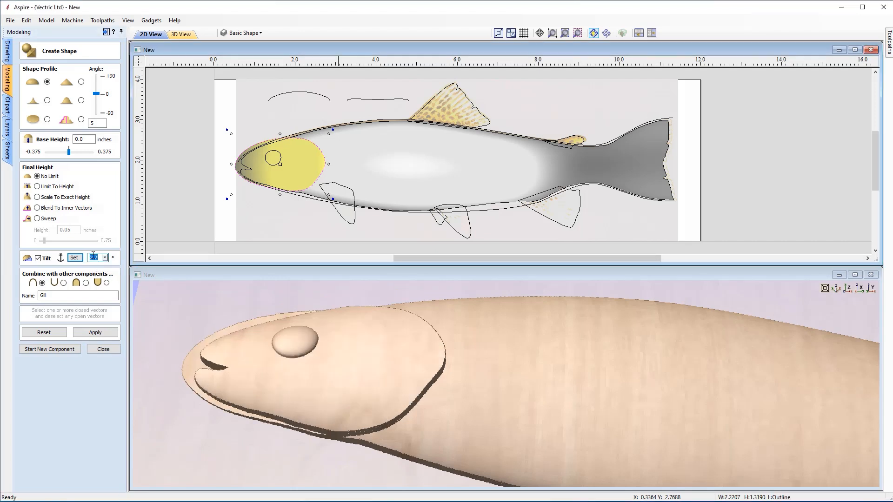
pyautogui.write('1')
pyautogui.click(847, 289)
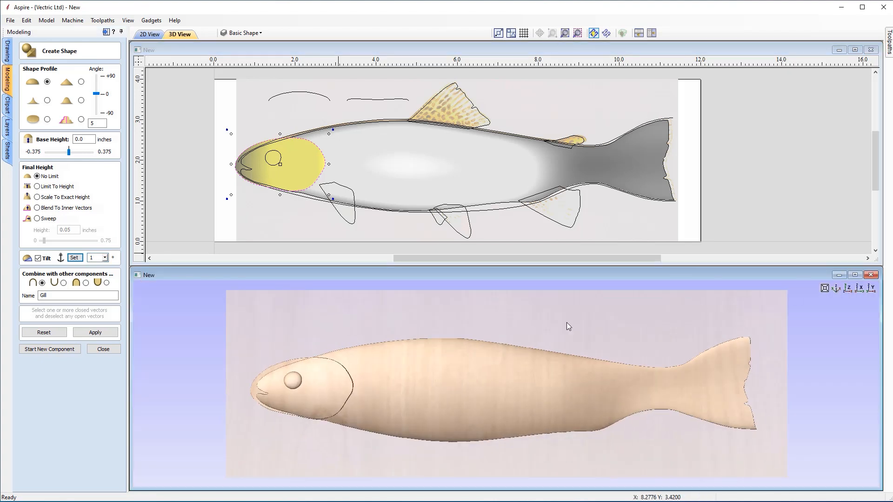
pyautogui.click(101, 351)
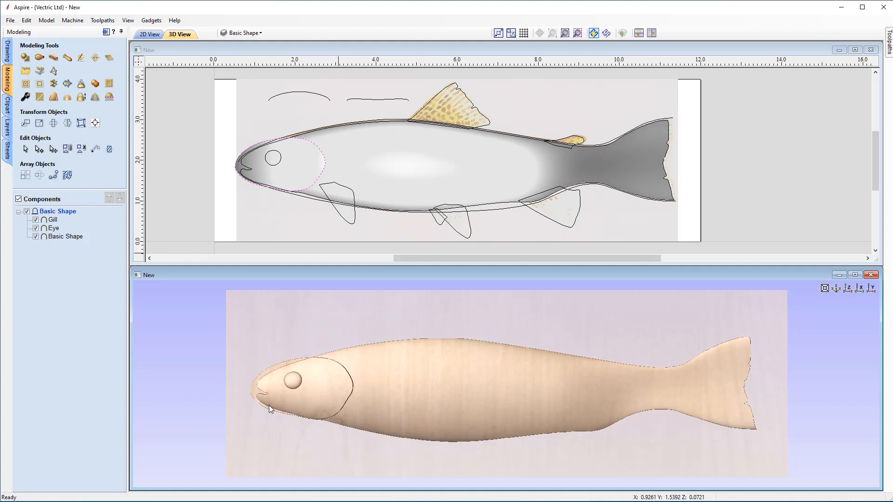
# Clear the selected Gill and Basic Shape components outside the fish body outline
pyautogui.click(316, 399)
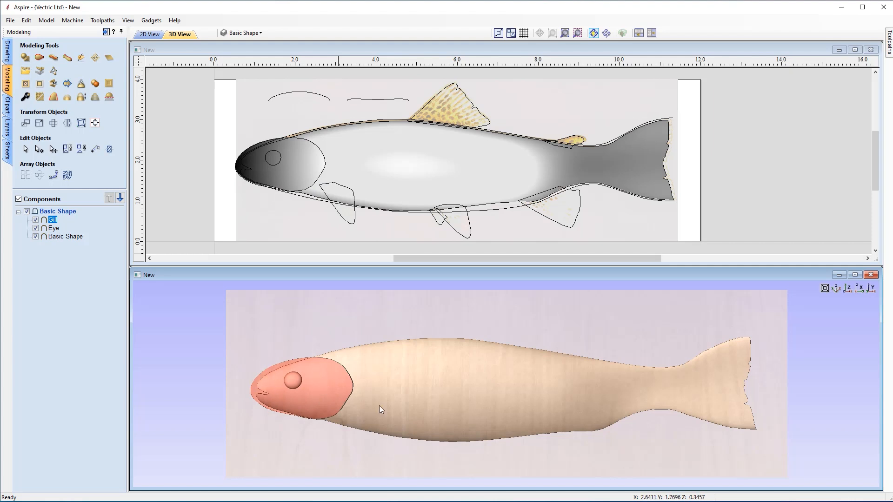
pyautogui.keyDown('shift'); pyautogui.click(436, 366); pyautogui.keyUp('shift')
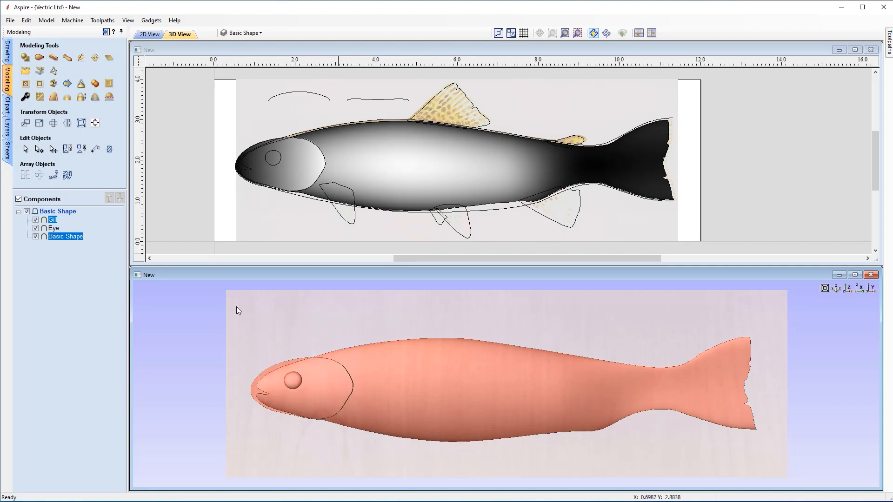
pyautogui.click(40, 85)
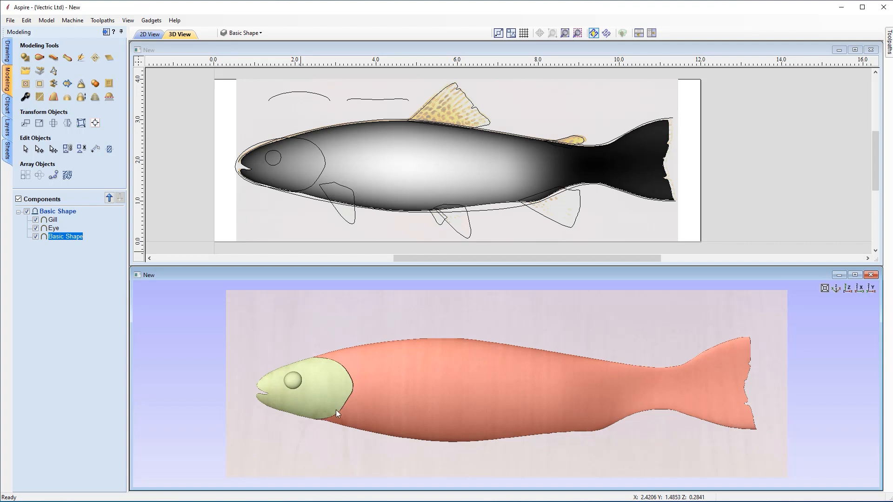
# Sculpt the Gill component by smoothing its edges with diameter 61, strength 50 and smoothness 75, preserving transparency
pyautogui.click(322, 394)
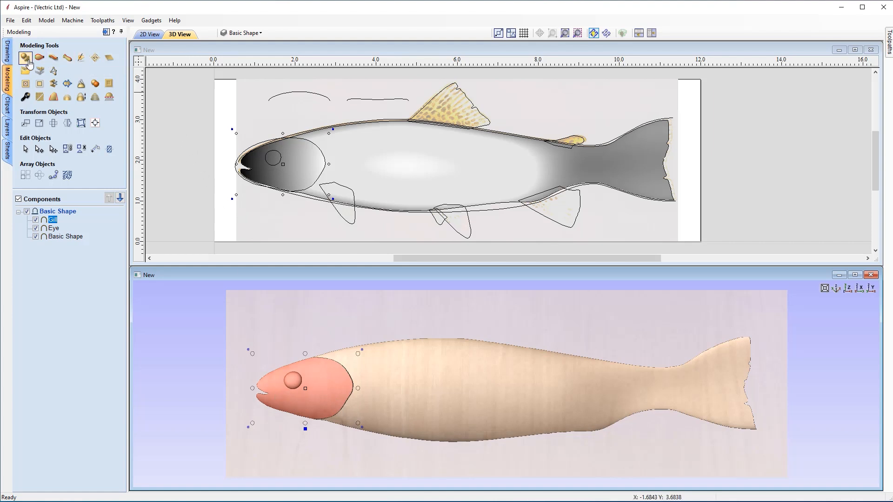
pyautogui.click(81, 58)
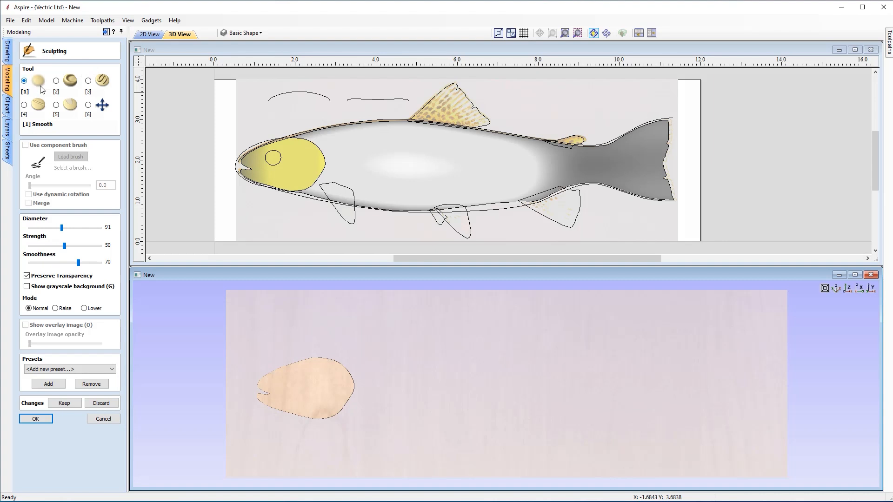
pyautogui.click(88, 105)
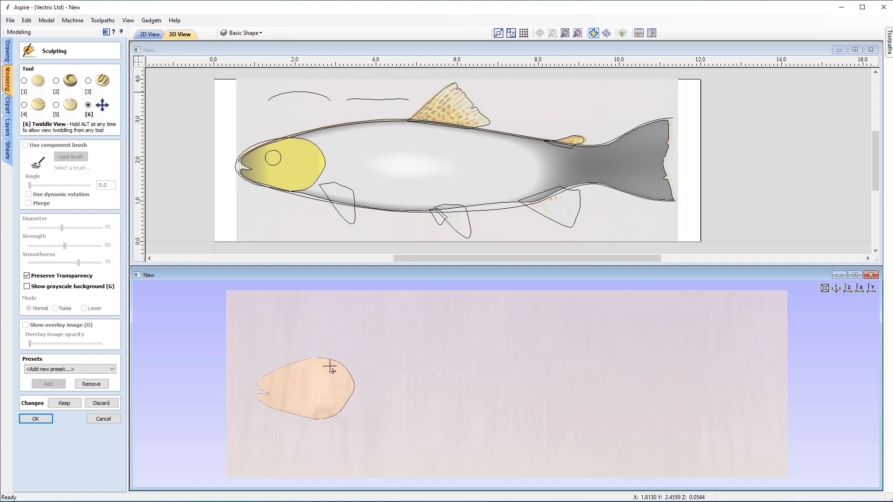
pyautogui.scroll(5, 347, 406)
pyautogui.moveTo(305, 400); pyautogui.dragTo(411, 415)
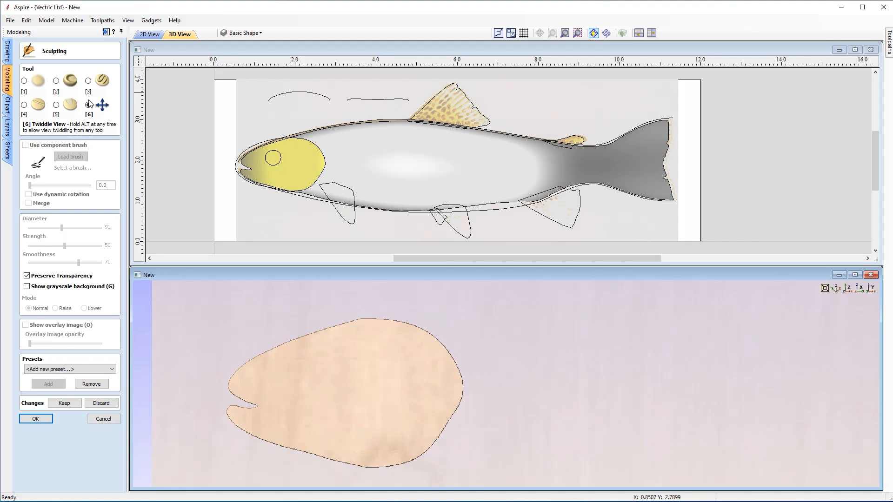
pyautogui.click(25, 82)
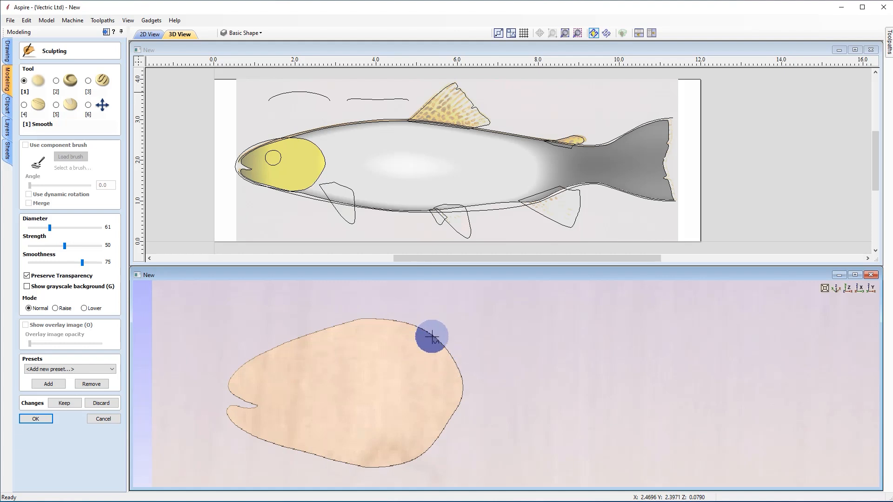
pyautogui.moveTo(433, 338); pyautogui.dragTo(433, 337)
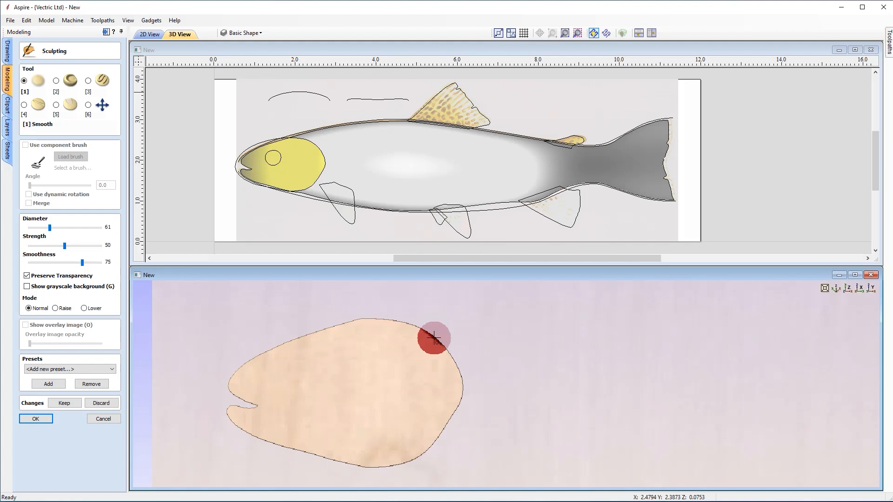
pyautogui.moveTo(433, 339)
pyautogui.mouseDown()
pyautogui.moveTo(364, 319)
pyautogui.moveTo(273, 349)
pyautogui.moveTo(259, 358)
pyautogui.moveTo(251, 402)
pyautogui.moveTo(233, 419)
pyautogui.moveTo(361, 462)
pyautogui.moveTo(407, 460)
pyautogui.moveTo(442, 415)
pyautogui.moveTo(449, 375)
pyautogui.moveTo(446, 361)
pyautogui.moveTo(405, 331)
pyautogui.mouseUp()
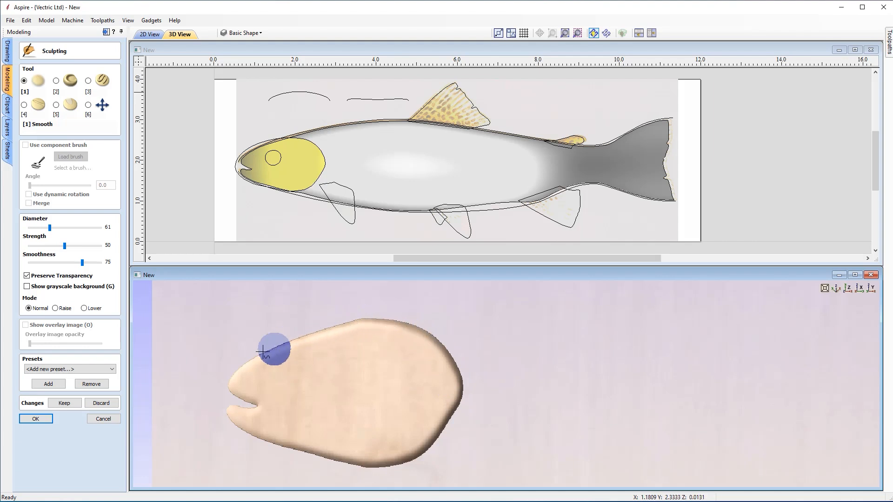
# Smooth the gill's edges outward with Preserve Transparency off, raise the strength to 58 for the upper rear edge, and finish sculpting
pyautogui.click(27, 277)
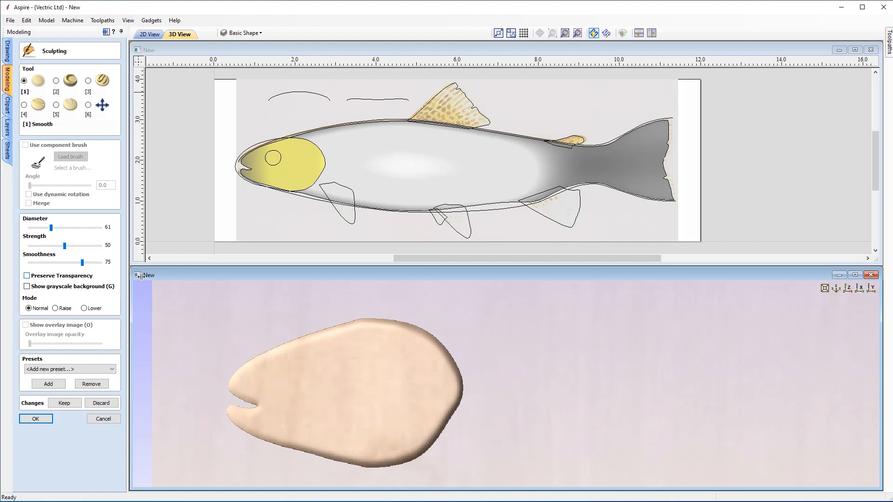
pyautogui.moveTo(409, 323)
pyautogui.mouseDown()
pyautogui.moveTo(439, 348)
pyautogui.moveTo(459, 391)
pyautogui.moveTo(428, 450)
pyautogui.moveTo(369, 464)
pyautogui.moveTo(285, 445)
pyautogui.moveTo(236, 409)
pyautogui.moveTo(250, 412)
pyautogui.moveTo(234, 385)
pyautogui.moveTo(251, 369)
pyautogui.moveTo(359, 326)
pyautogui.moveTo(416, 325)
pyautogui.mouseUp()
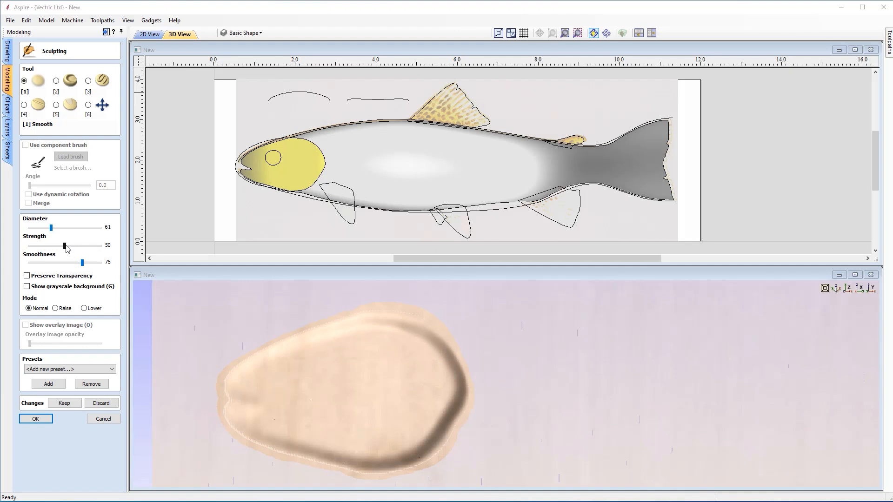
pyautogui.moveTo(66, 246); pyautogui.dragTo(67, 247)
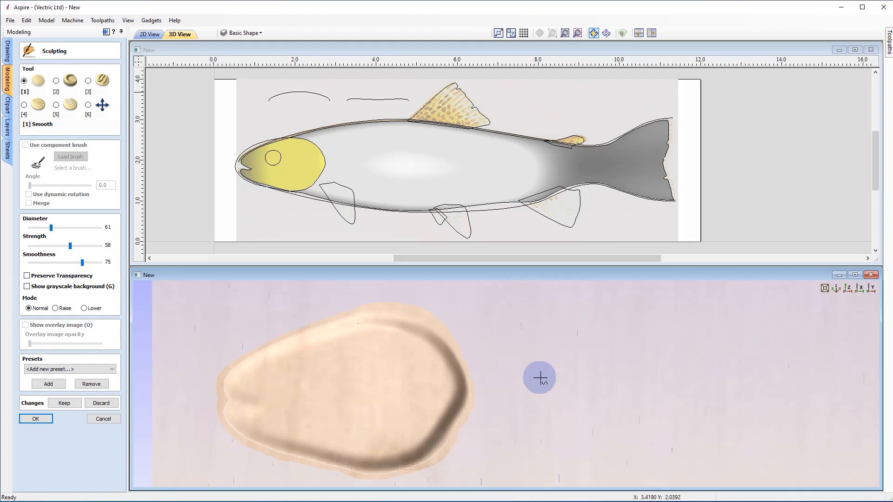
pyautogui.moveTo(427, 343)
pyautogui.mouseDown()
pyautogui.moveTo(438, 334)
pyautogui.moveTo(434, 321)
pyautogui.moveTo(372, 319)
pyautogui.moveTo(410, 314)
pyautogui.moveTo(454, 328)
pyautogui.moveTo(445, 354)
pyautogui.moveTo(456, 370)
pyautogui.moveTo(385, 325)
pyautogui.moveTo(432, 318)
pyautogui.moveTo(435, 341)
pyautogui.moveTo(449, 354)
pyautogui.moveTo(417, 351)
pyautogui.moveTo(379, 323)
pyautogui.moveTo(389, 324)
pyautogui.mouseUp()
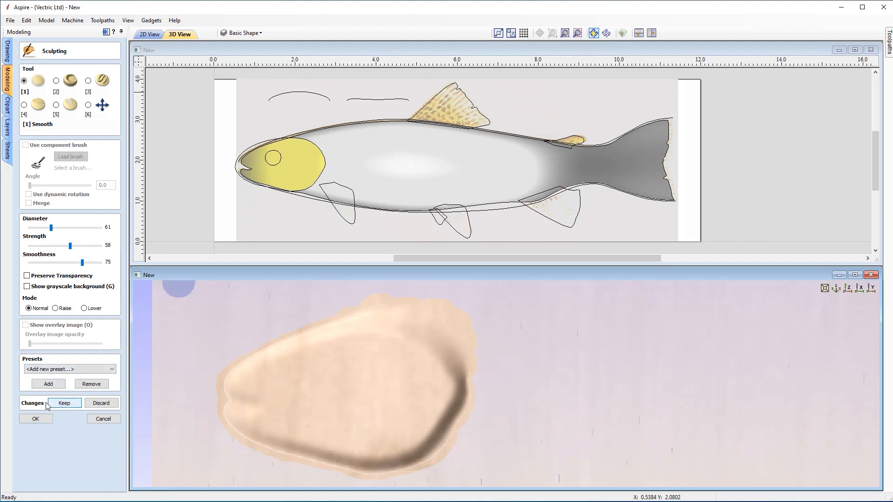
pyautogui.click(36, 420)
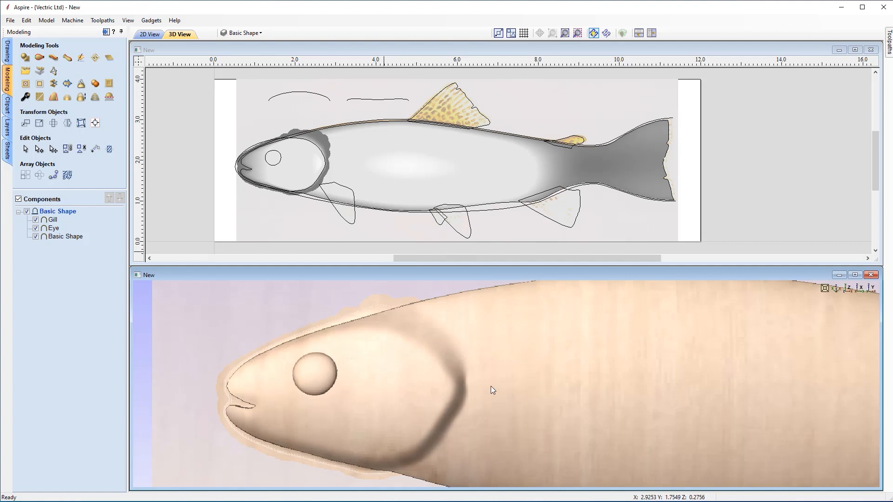
# Clear the sculpted Gill and Basic Shape components outside the fish body outline and check the trimmed model in 3D
pyautogui.click(849, 290)
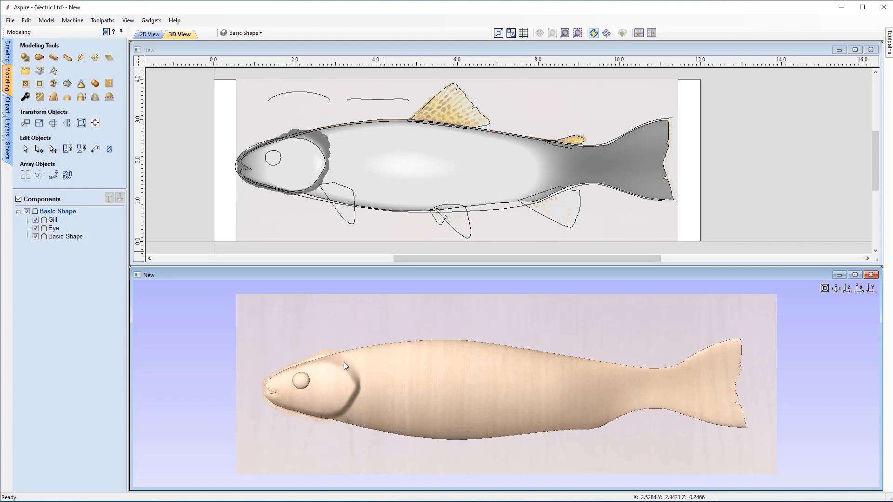
pyautogui.click(323, 380)
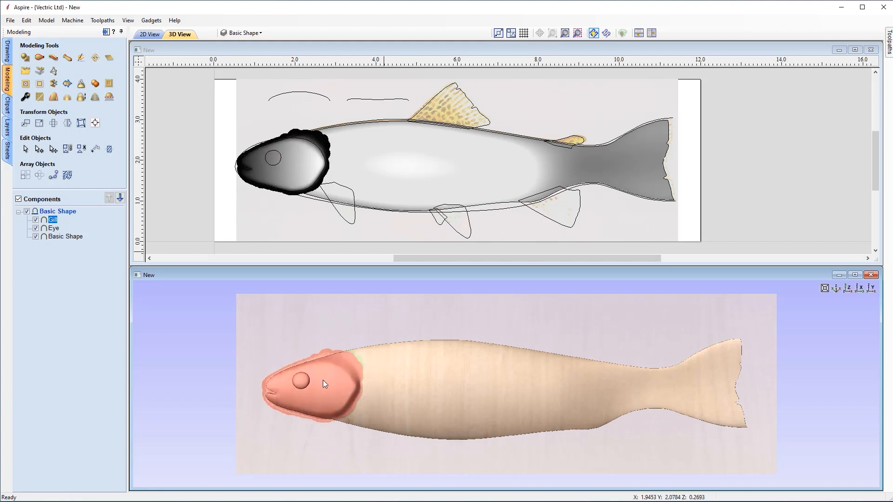
pyautogui.keyDown('shift'); pyautogui.click(411, 387); pyautogui.keyUp('shift')
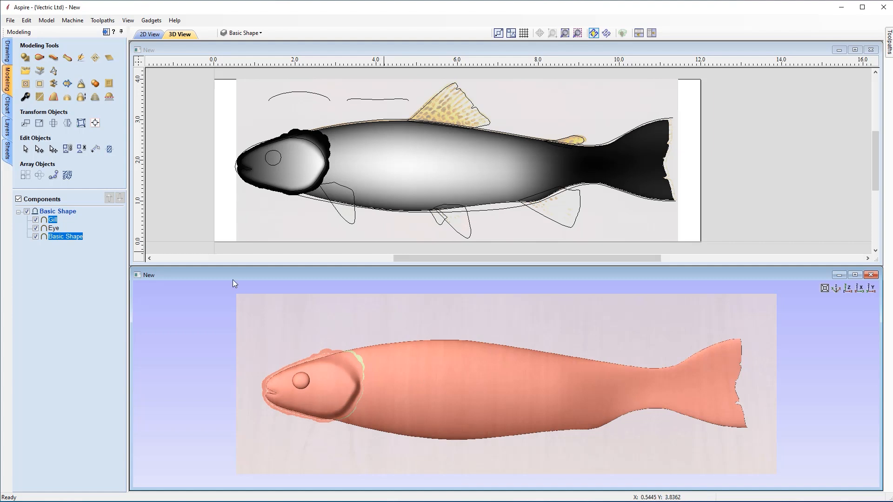
pyautogui.click(40, 85)
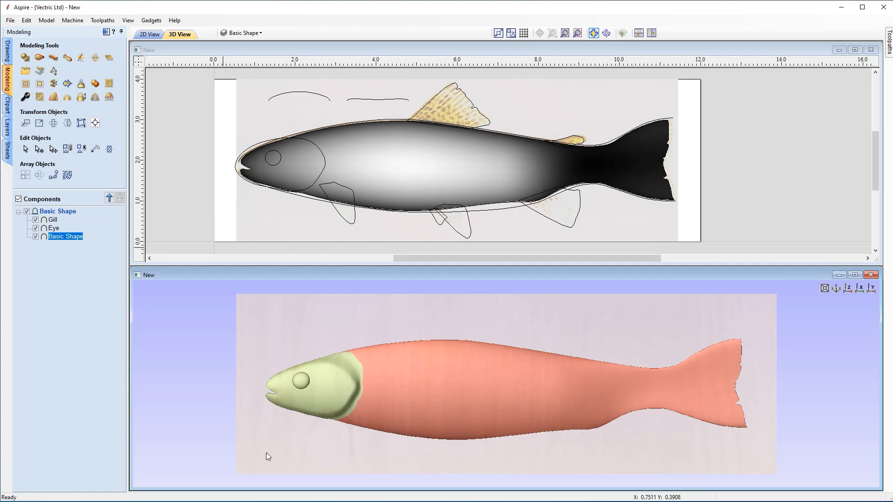
pyautogui.click(286, 227)
pyautogui.moveTo(472, 429); pyautogui.dragTo(340, 398)
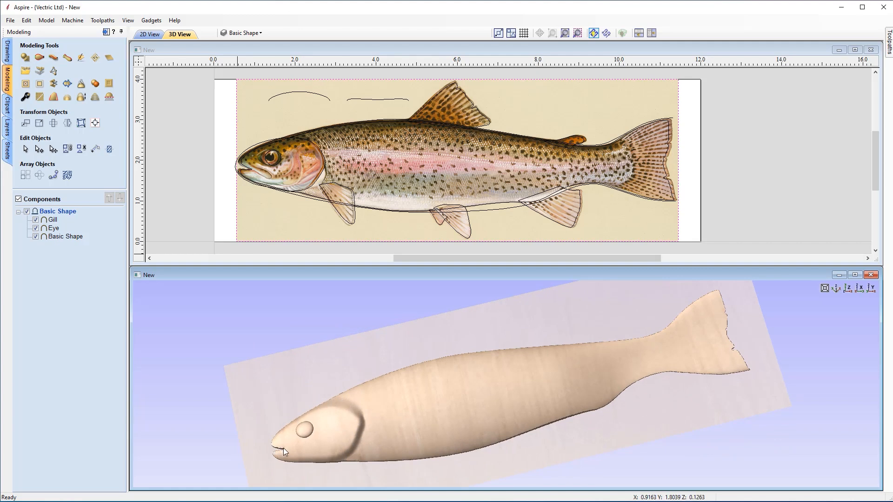
pyautogui.moveTo(517, 408); pyautogui.dragTo(518, 425)
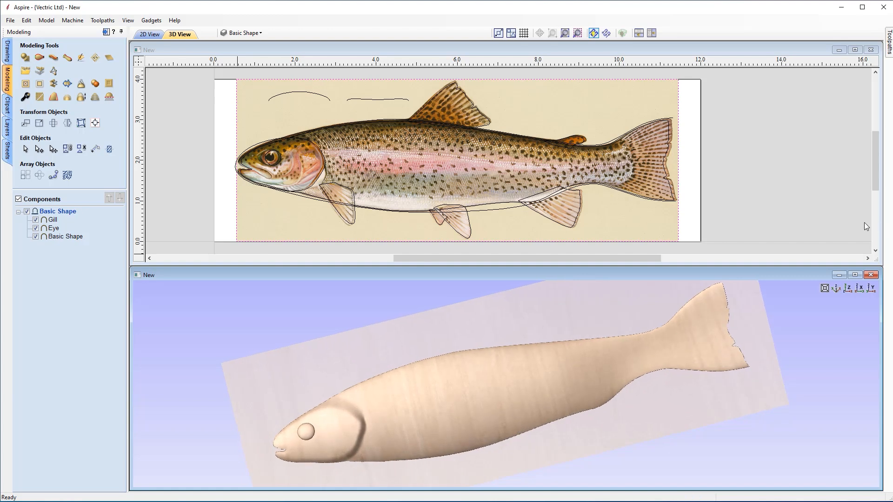
pyautogui.click(847, 288)
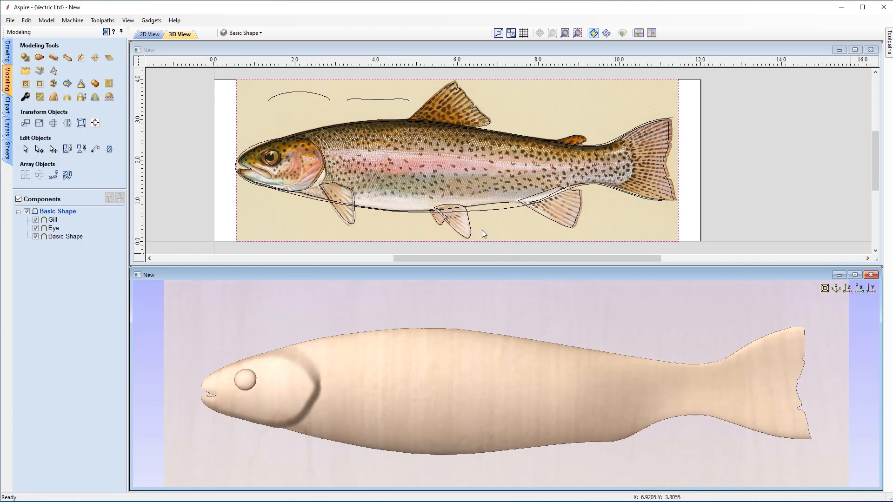
# Set up a rounded shape on the fin outline just behind the gill, with a 30 degree angle and 0.05 inch base height
pyautogui.click(355, 210)
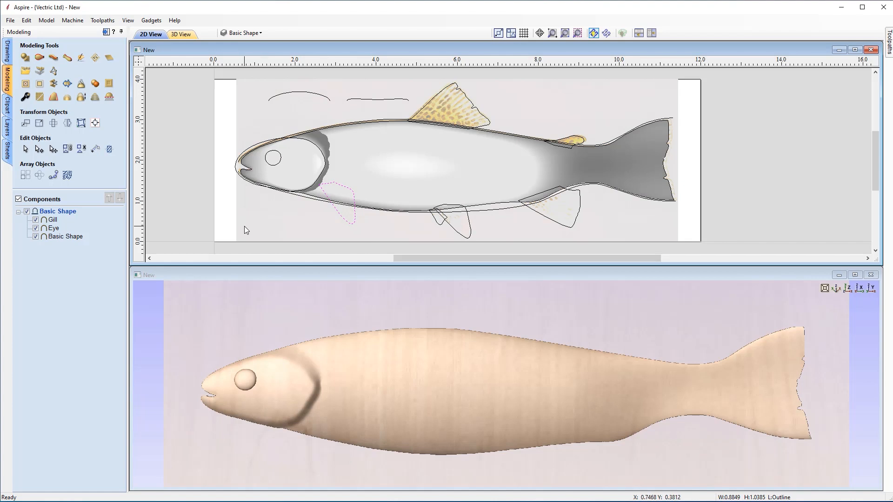
pyautogui.click(25, 57)
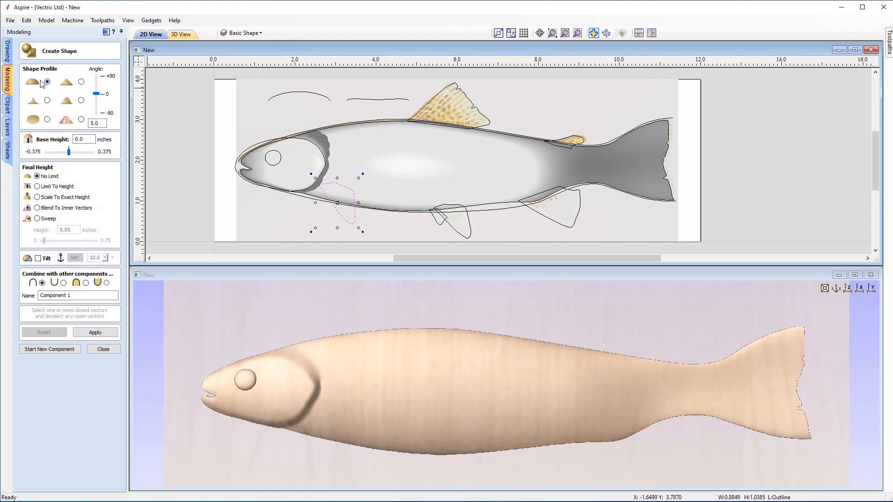
pyautogui.click(100, 123)
pyautogui.doubleClick(100, 123)
pyautogui.write('30')
pyautogui.press('Tab')
pyautogui.click(82, 139)
pyautogui.click(83, 139)
# Name the fin component Fin 1, apply it and change its combine mode to merge high with the body
pyautogui.moveTo(79, 296); pyautogui.dragTo(42, 295)
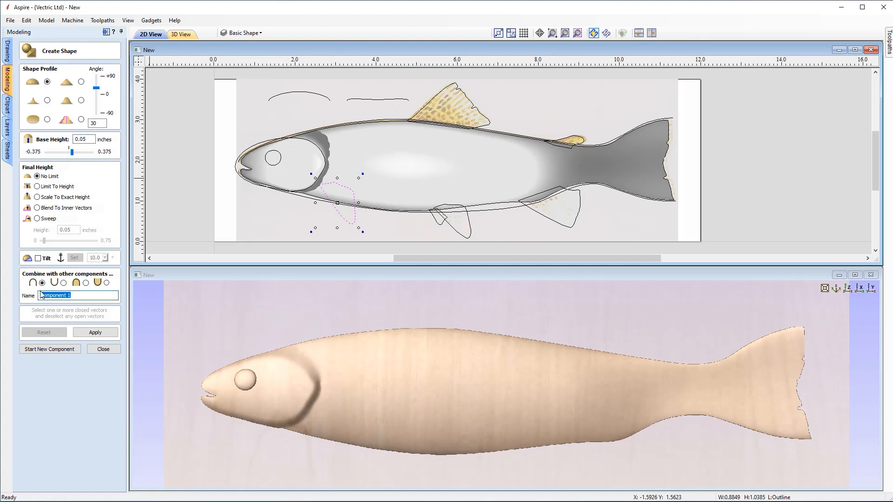
pyautogui.write('Fin')
pyautogui.click(95, 333)
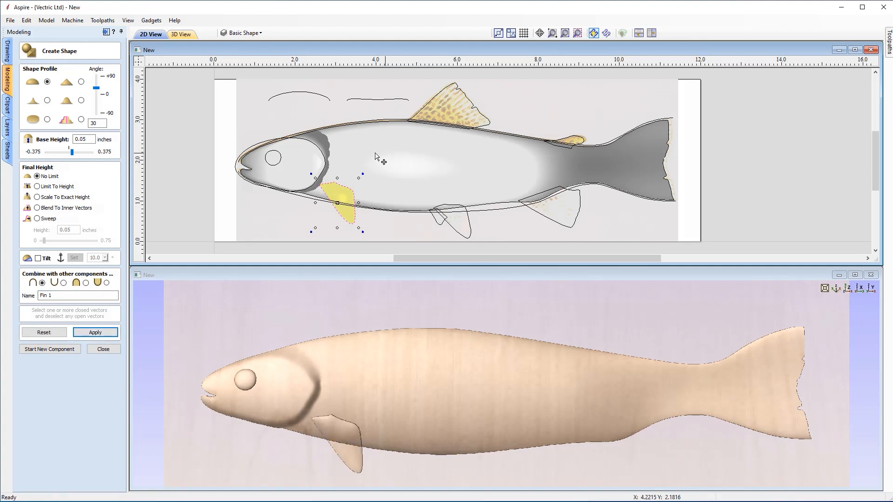
pyautogui.moveTo(374, 468); pyautogui.dragTo(454, 405)
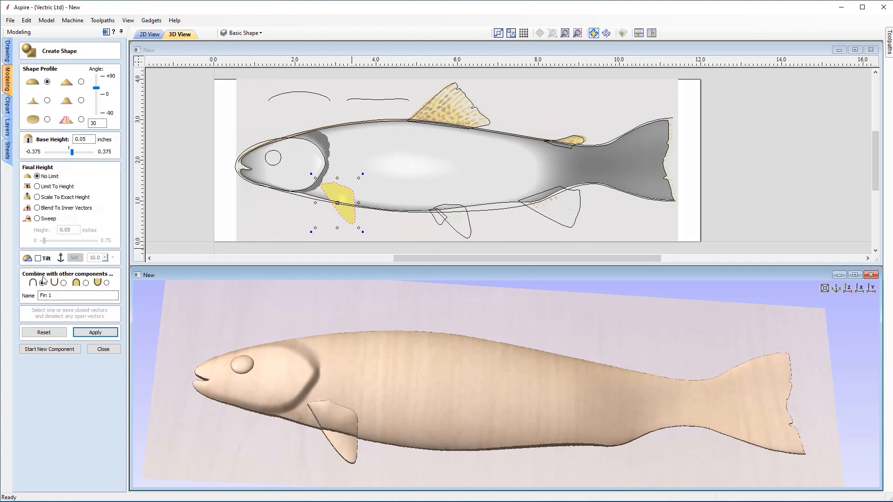
pyautogui.click(86, 283)
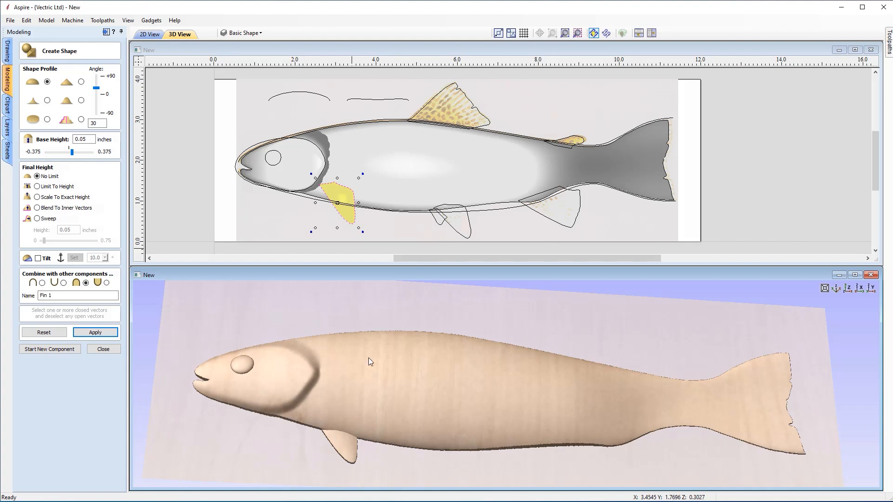
# Tilt the fin by 10 degrees, setting the direction from its lower tip to just above its upper edge
pyautogui.click(39, 259)
pyautogui.click(74, 257)
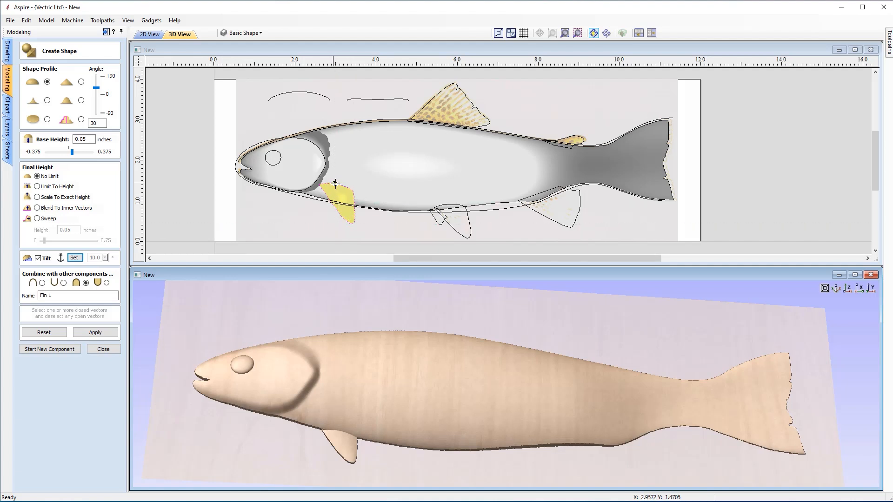
pyautogui.click(354, 224)
pyautogui.click(353, 230)
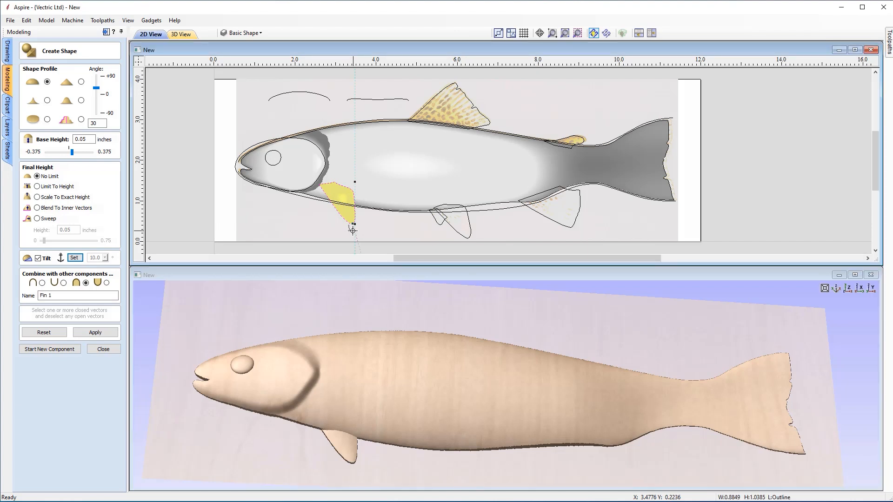
pyautogui.click(333, 180)
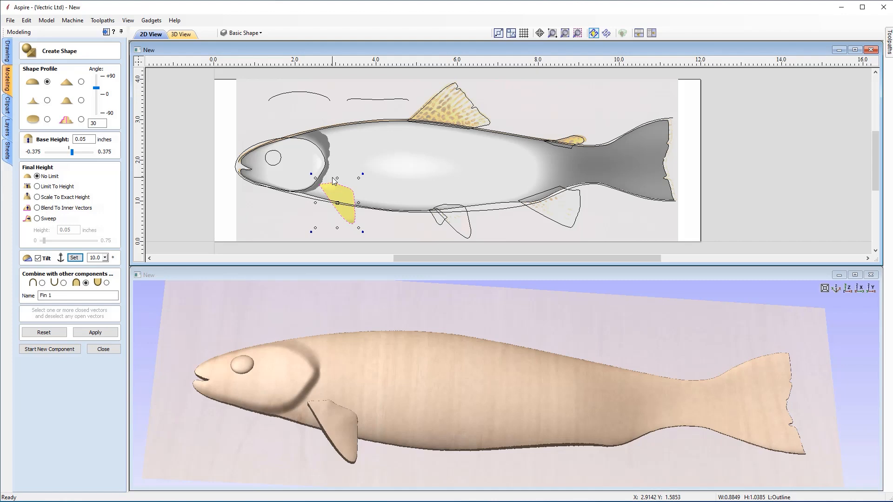
# Set the fin's tilt angle to 7.2 degrees and check its fit against the body from several 3D angles and from above
pyautogui.moveTo(374, 311); pyautogui.dragTo(536, 410)
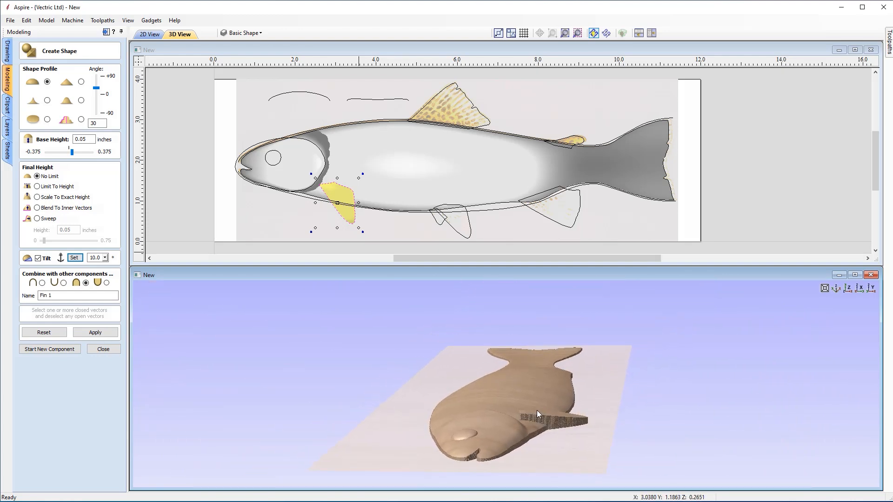
pyautogui.scroll(3, 537, 410)
pyautogui.moveTo(549, 464); pyautogui.dragTo(520, 457)
pyautogui.scroll(-5, 493, 429)
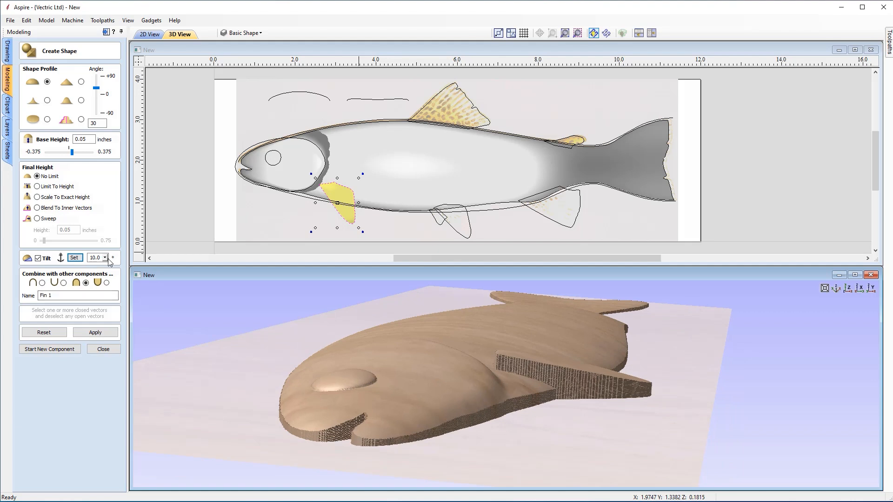
pyautogui.click(106, 258)
pyautogui.moveTo(112, 268); pyautogui.dragTo(104, 270)
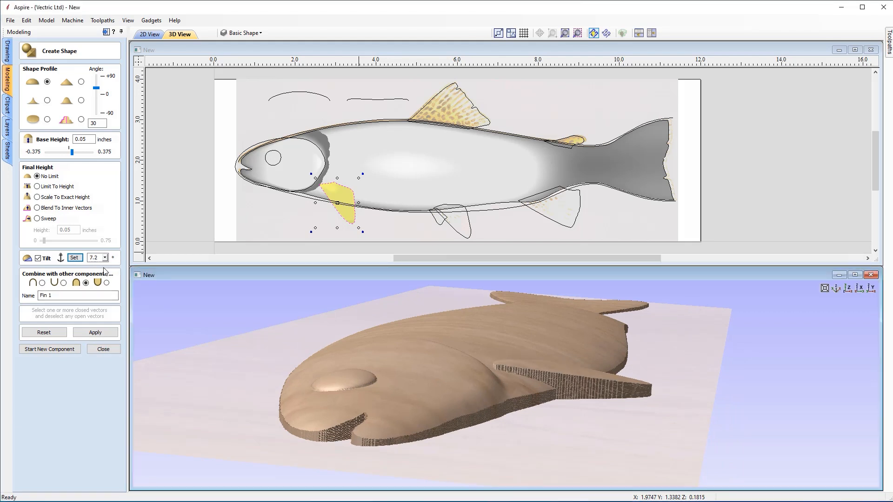
pyautogui.scroll(5, 487, 418)
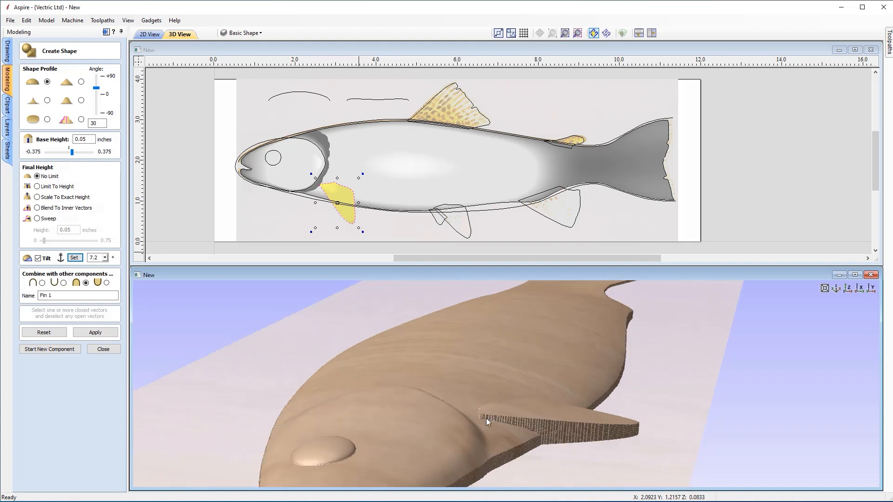
pyautogui.scroll(1, 477, 420)
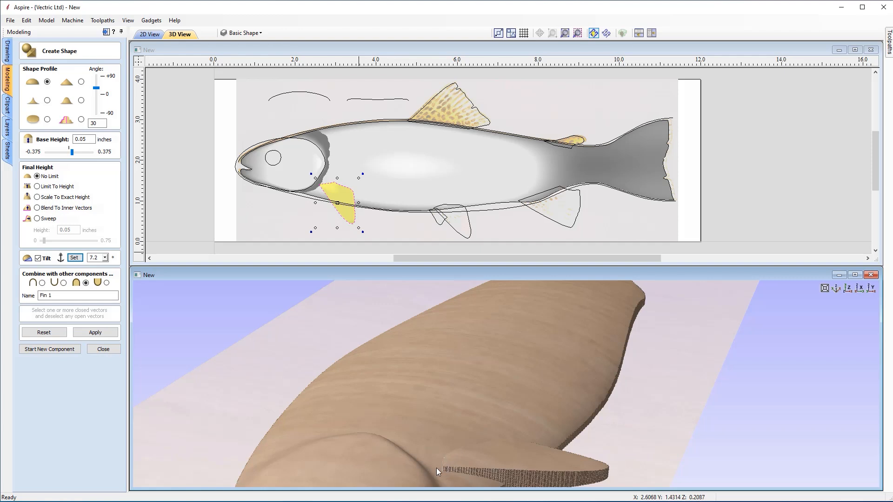
pyautogui.scroll(-5, 403, 455)
pyautogui.scroll(6, 534, 393)
pyautogui.moveTo(529, 401); pyautogui.dragTo(428, 344)
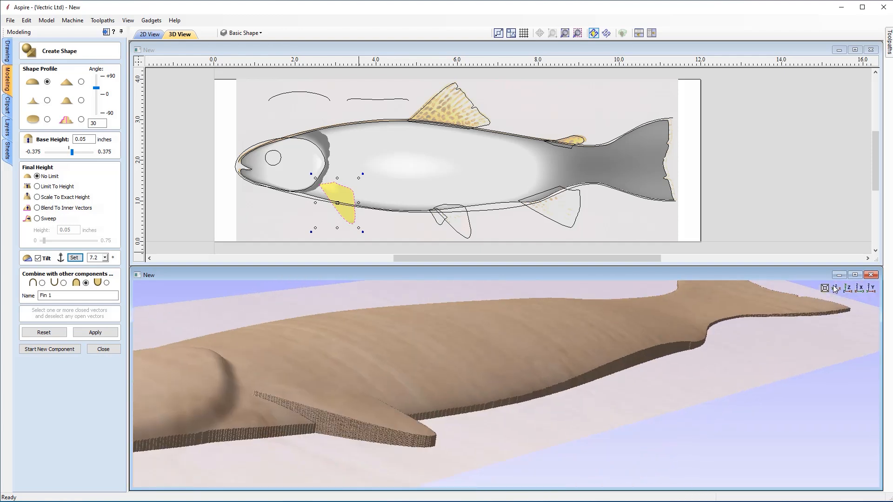
pyautogui.click(848, 289)
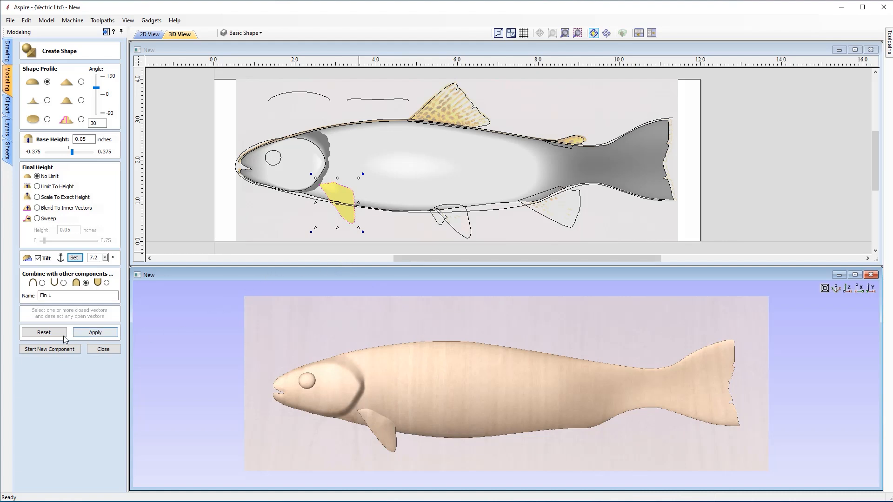
# Create a rounded shape named Fin 2 from the small belly fin outline, with a 30 degree angle and 0.05 inch base height
pyautogui.click(35, 349)
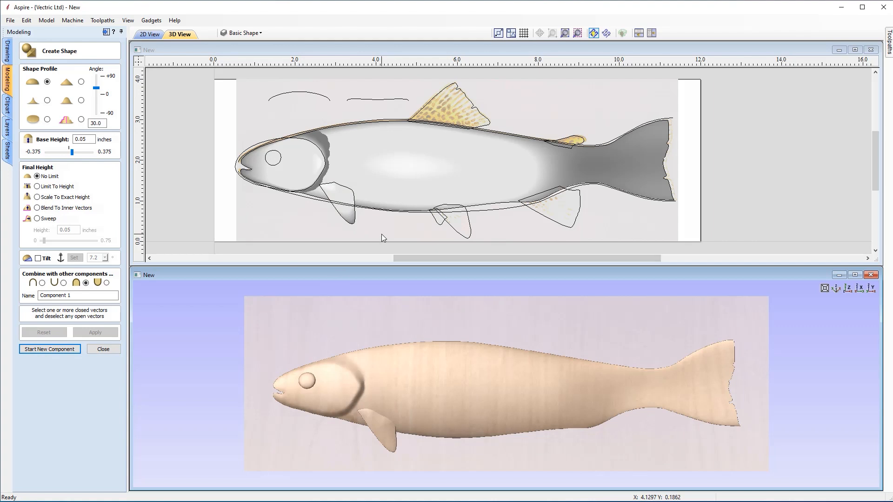
pyautogui.click(437, 223)
pyautogui.click(439, 227)
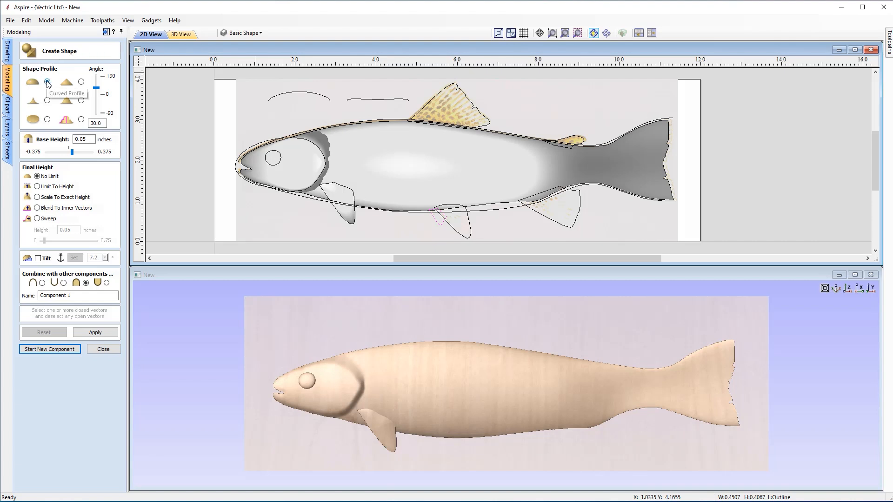
pyautogui.doubleClick(96, 123)
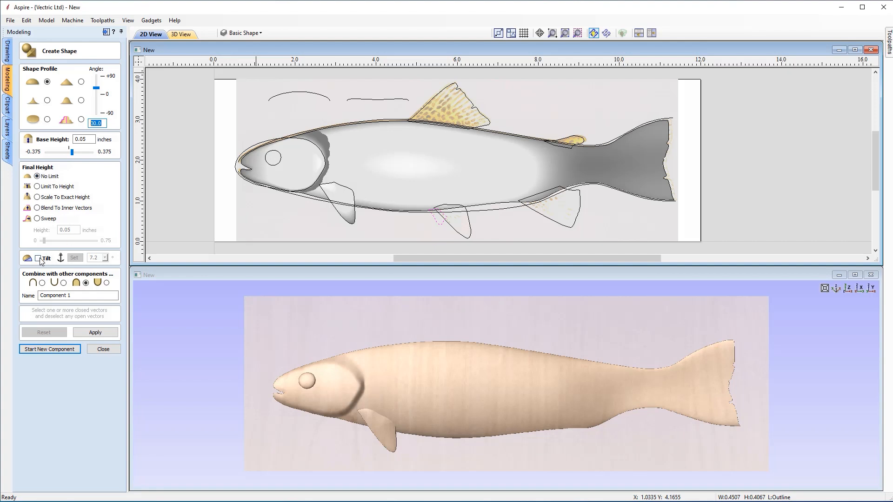
pyautogui.click(75, 296)
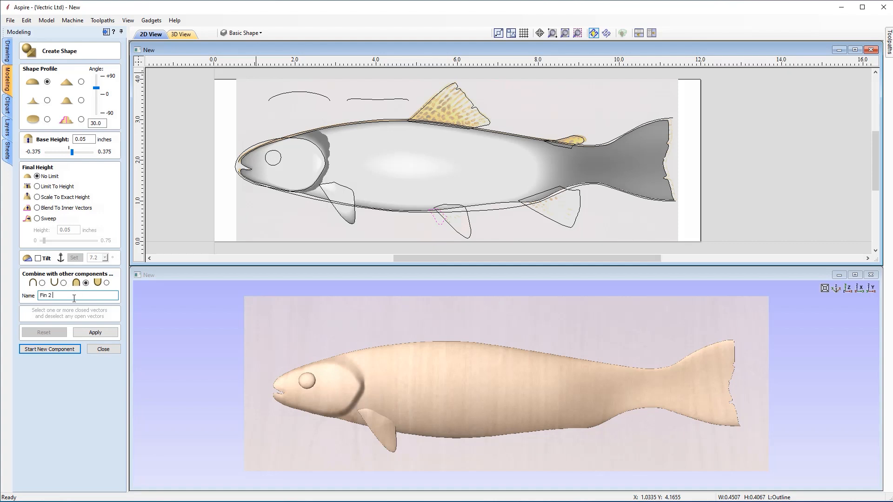
pyautogui.click(95, 333)
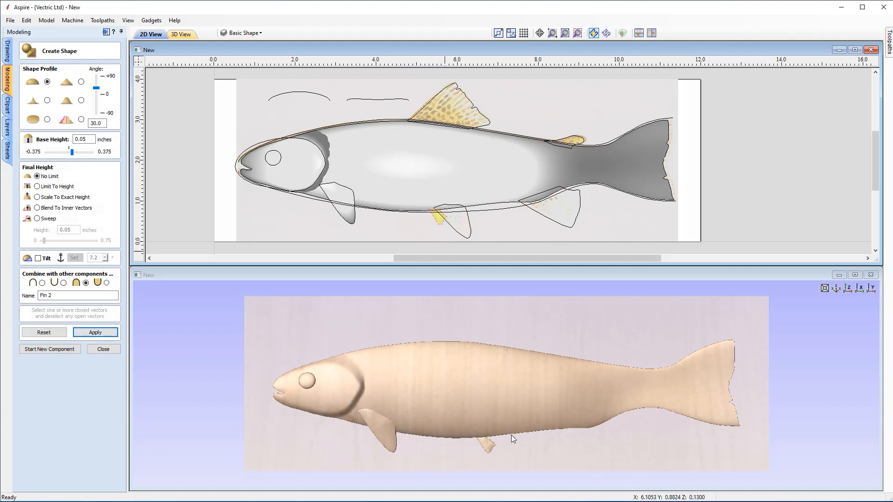
# Examine how the small belly fin meets the body in close and wider 3D views
pyautogui.scroll(5, 513, 438)
pyautogui.moveTo(520, 366); pyautogui.dragTo(521, 344, button='middle')
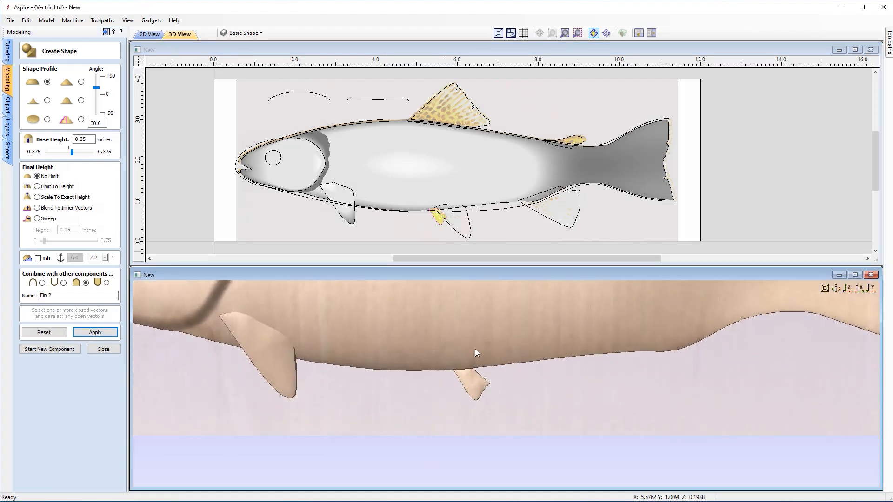
pyautogui.scroll(2, 475, 356)
pyautogui.moveTo(459, 347)
pyautogui.mouseDown()
pyautogui.moveTo(462, 328)
pyautogui.moveTo(434, 361)
pyautogui.moveTo(451, 356)
pyautogui.mouseUp()
pyautogui.scroll(-3, 456, 317)
pyautogui.scroll(-2, 484, 338)
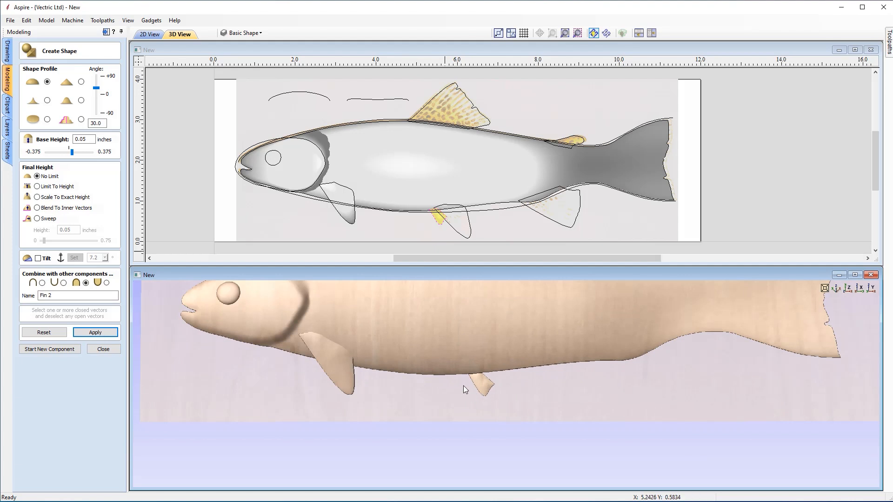
pyautogui.scroll(-3, 494, 344)
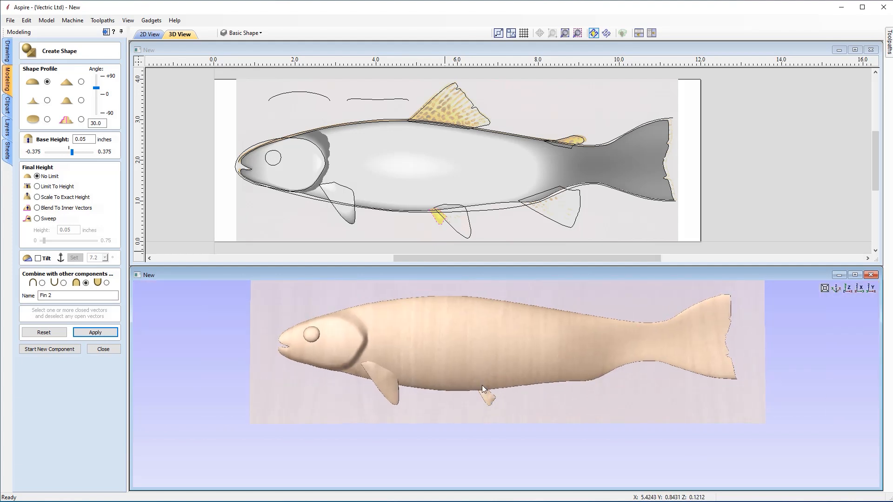
# Create a new rounded component named Fin 3 from the larger belly fin outline, using the same 30 degree angle and 0.05 inch base height
pyautogui.click(39, 350)
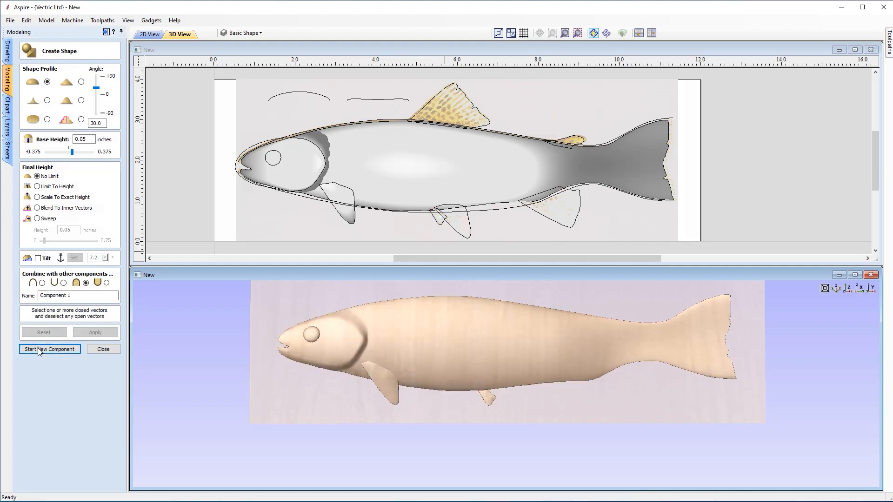
pyautogui.click(471, 231)
pyautogui.click(471, 231)
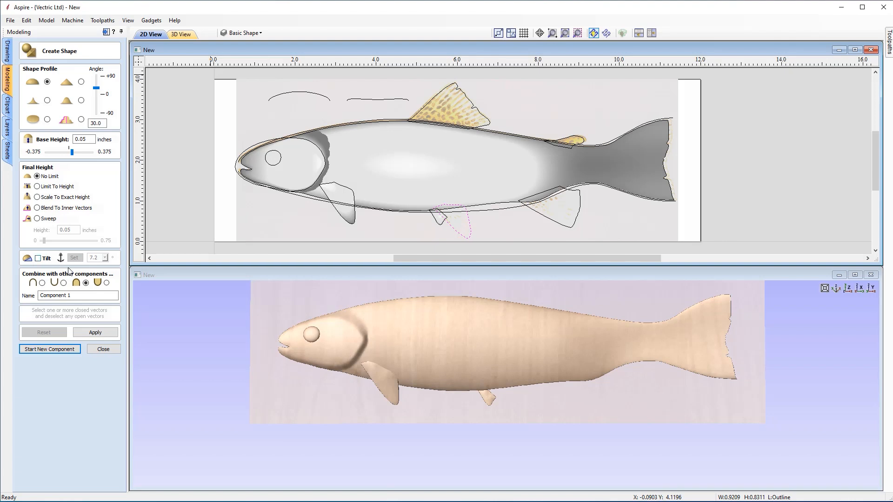
pyautogui.moveTo(98, 295); pyautogui.dragTo(9, 286)
pyautogui.write('Fin 3')
pyautogui.click(80, 334)
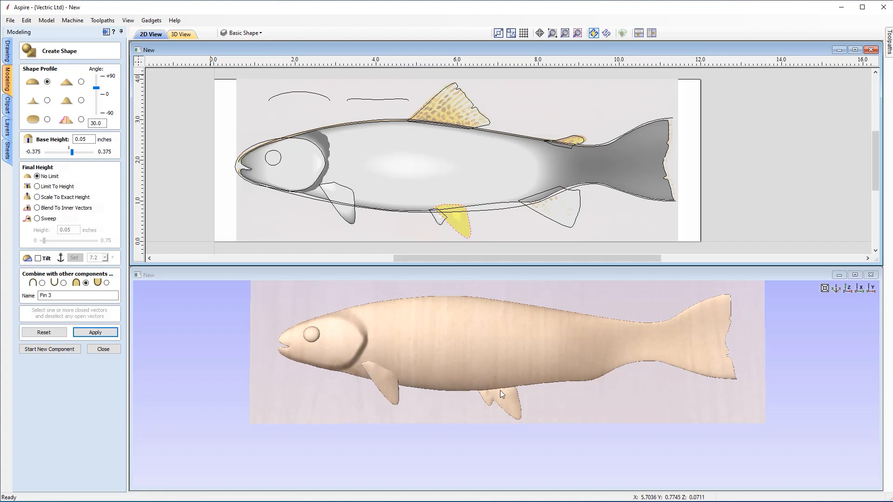
# Tilt Fin 3 by 7.2 degrees, setting the direction from its lower tip to just above its upper front edge
pyautogui.scroll(3, 503, 390)
pyautogui.scroll(1, 505, 387)
pyautogui.moveTo(488, 366)
pyautogui.mouseDown()
pyautogui.moveTo(487, 334)
pyautogui.moveTo(484, 377)
pyautogui.mouseUp()
pyautogui.scroll(-4, 485, 378)
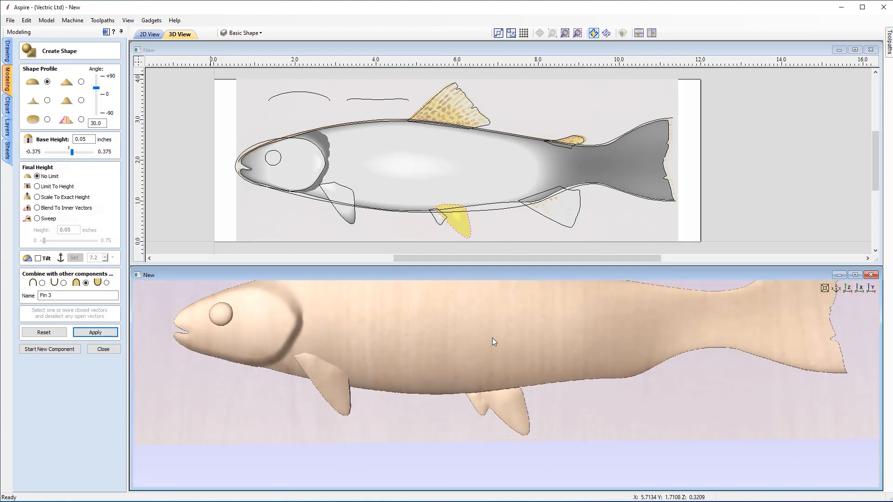
pyautogui.moveTo(492, 341); pyautogui.dragTo(492, 363, button='middle')
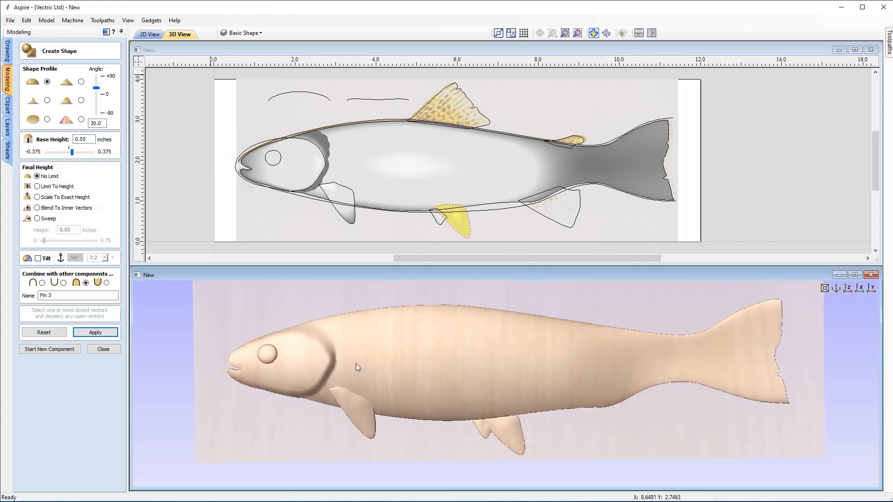
pyautogui.click(38, 259)
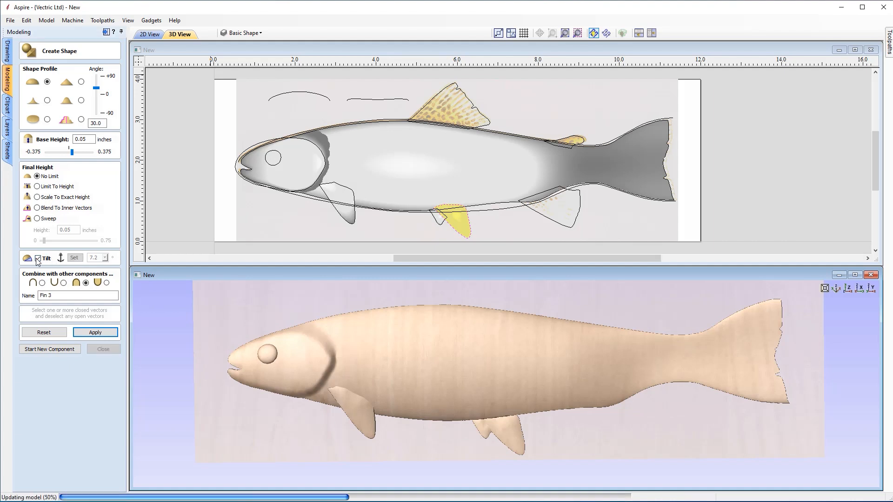
pyautogui.click(74, 258)
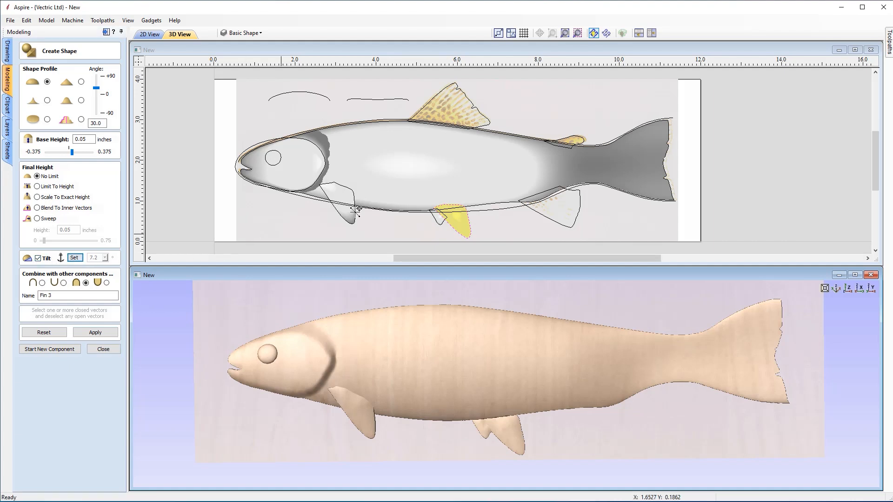
pyautogui.click(469, 241)
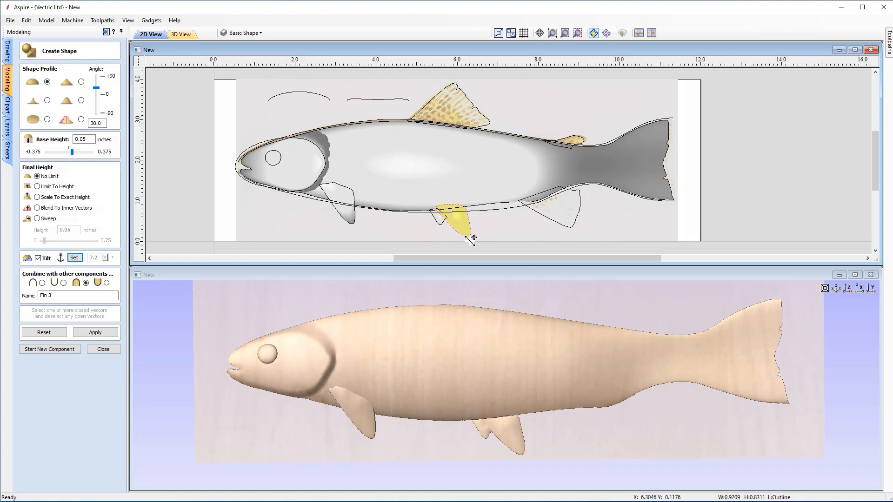
pyautogui.click(442, 198)
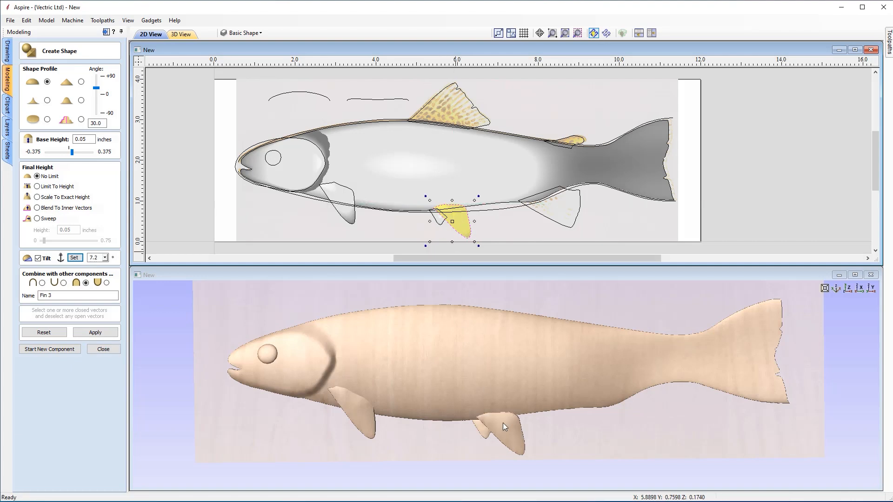
# Check Fin 3's joint with the body up close and reduce its tilt angle to 5 degrees
pyautogui.scroll(3, 502, 417)
pyautogui.moveTo(502, 417); pyautogui.dragTo(492, 351, button='middle')
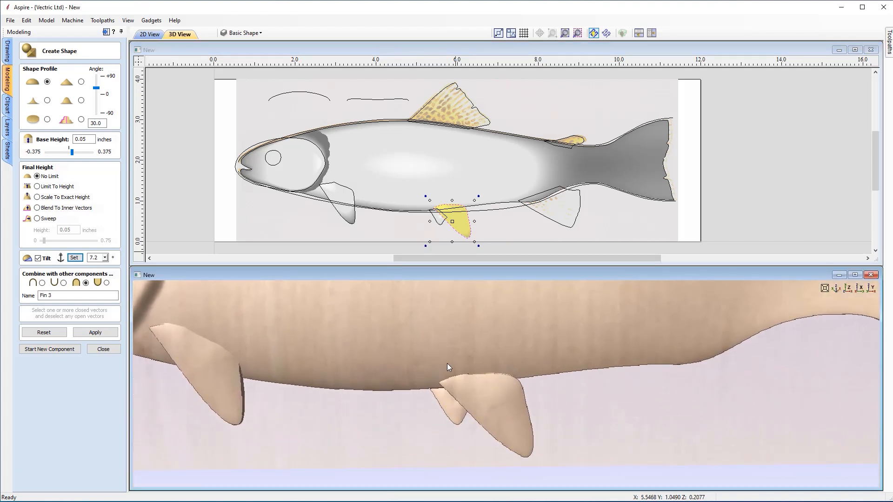
pyautogui.moveTo(490, 351); pyautogui.dragTo(576, 385)
pyautogui.scroll(3, 437, 361)
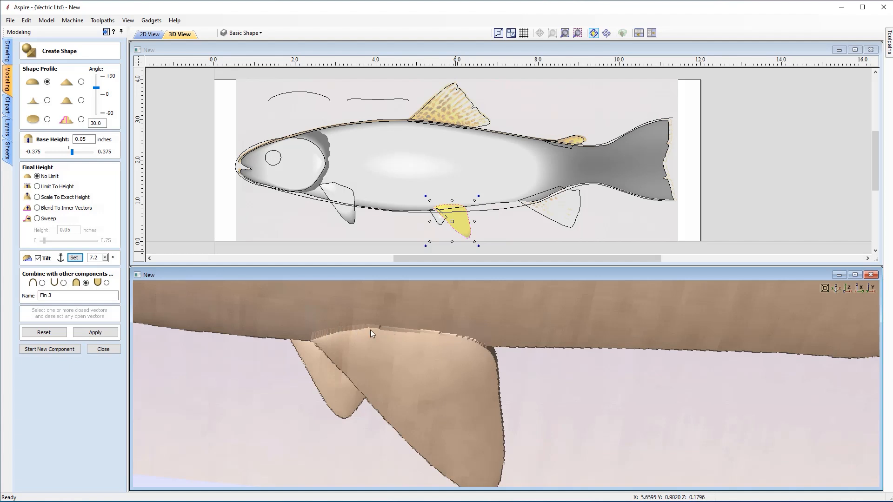
pyautogui.click(105, 258)
pyautogui.moveTo(111, 269); pyautogui.dragTo(105, 270)
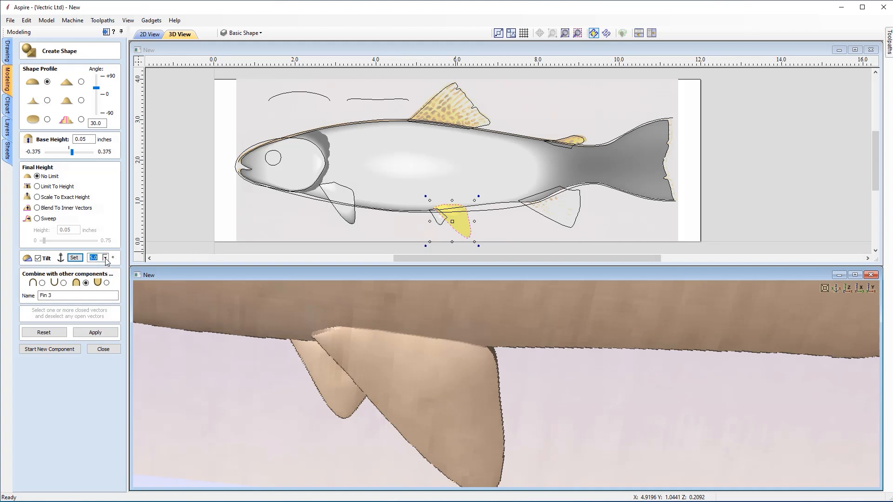
# Set Fin 3's tilt angle to 4 degrees, apply it and view the whole model from above
pyautogui.click(105, 257)
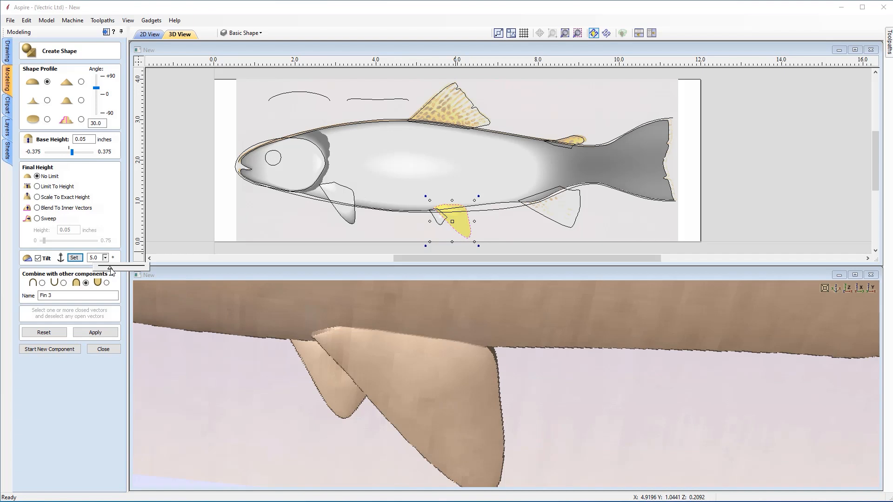
pyautogui.click(97, 258)
pyautogui.scroll(-2, 97, 258)
pyautogui.write('4')
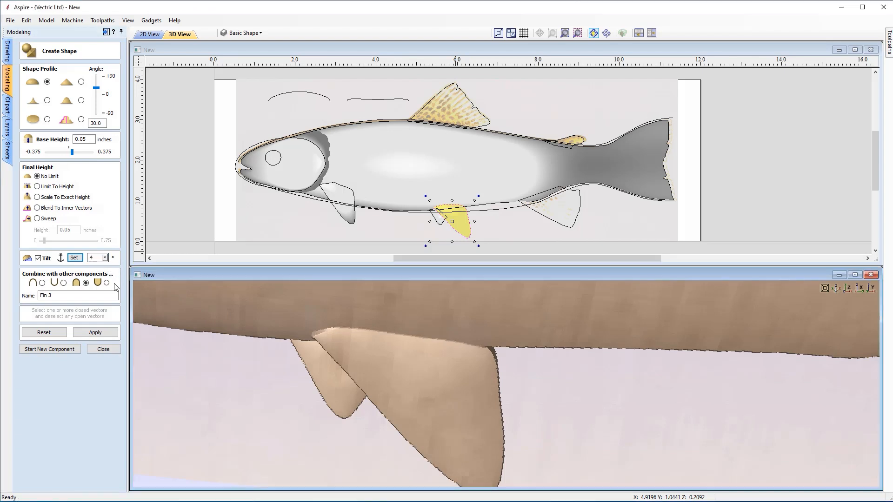
pyautogui.click(95, 333)
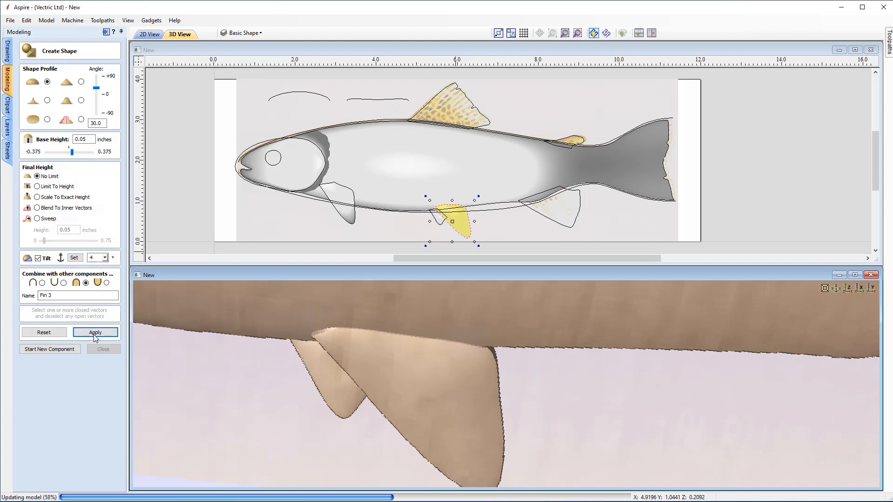
pyautogui.click(850, 289)
pyautogui.press('F2')
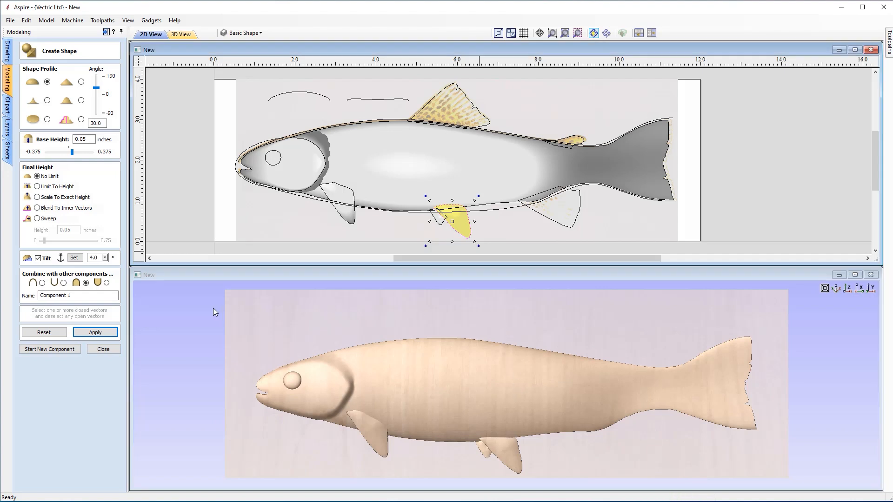
# Start a new component on the rear lower fin outline near the tail, with a 20 degree angle and 0.03 inch base height
pyautogui.click(39, 352)
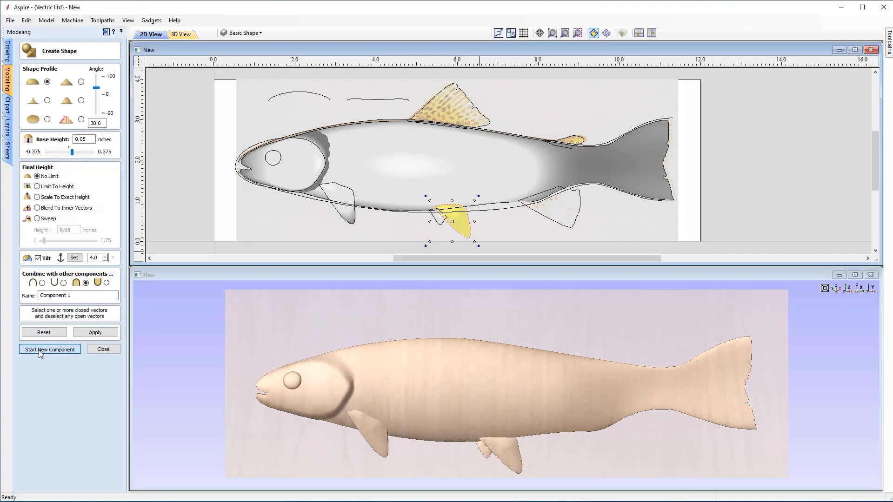
pyautogui.click(561, 226)
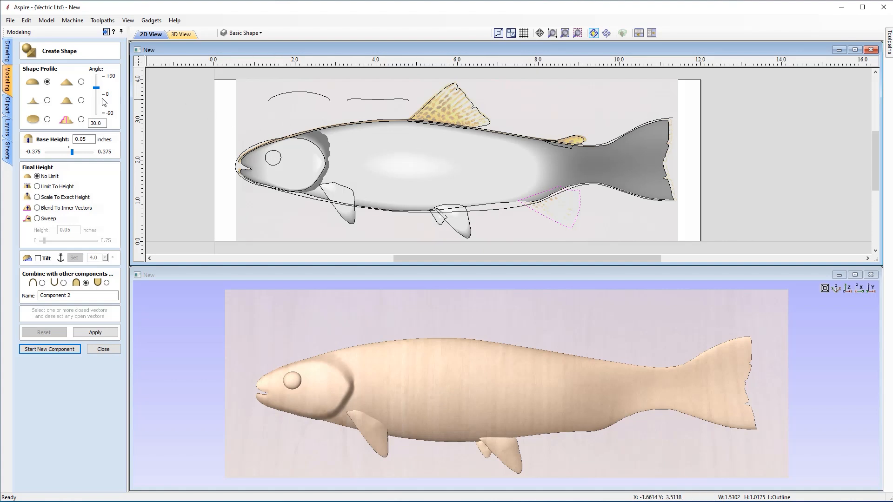
pyautogui.doubleClick(107, 123)
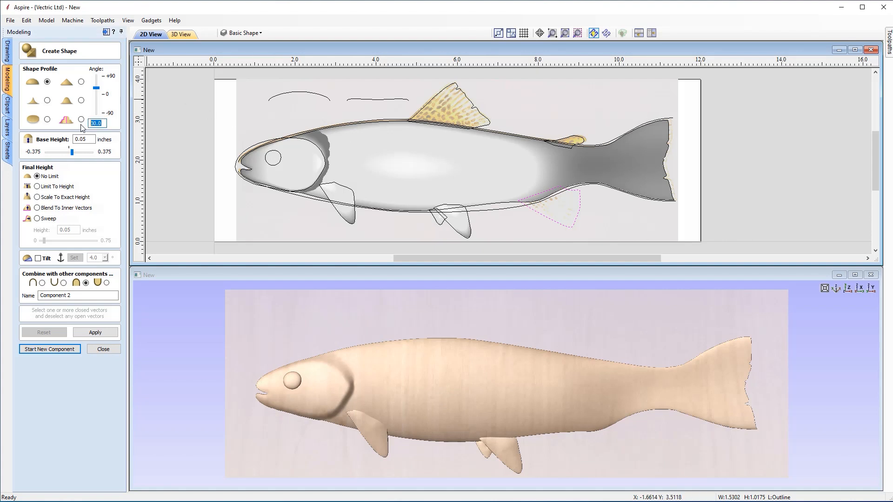
pyautogui.write('20')
pyautogui.click(88, 139)
pyautogui.press('BackSpace')
pyautogui.write('3')
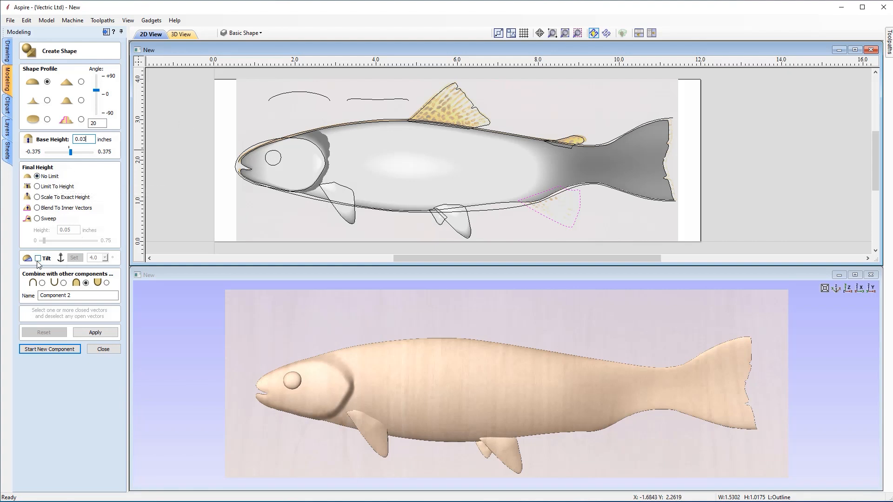
# Name the rear lower fin component Fin 4 and apply the shape
pyautogui.click(80, 296)
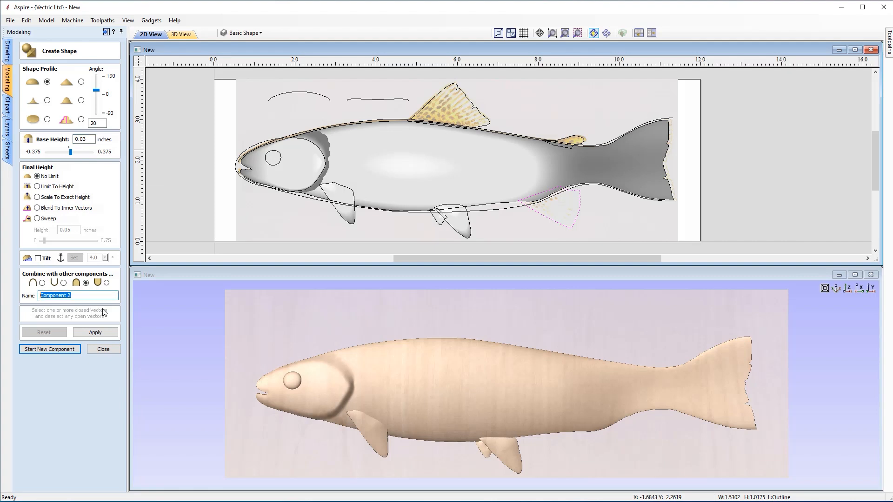
pyautogui.write('Fin 4')
pyautogui.click(95, 332)
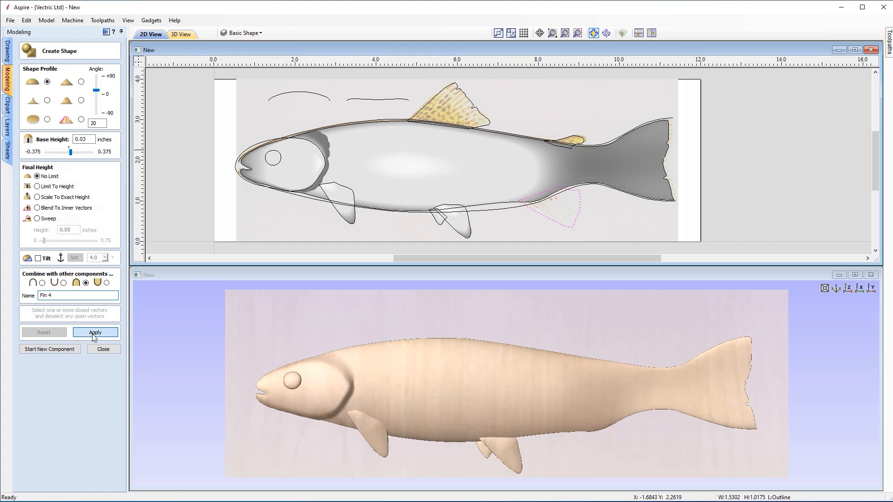
# Tilt Fin 4 by 4 degrees, setting the direction from below its lower edge to just above its upper edge, and check it in 3D
pyautogui.scroll(5, 621, 411)
pyautogui.moveTo(621, 411); pyautogui.dragTo(535, 378)
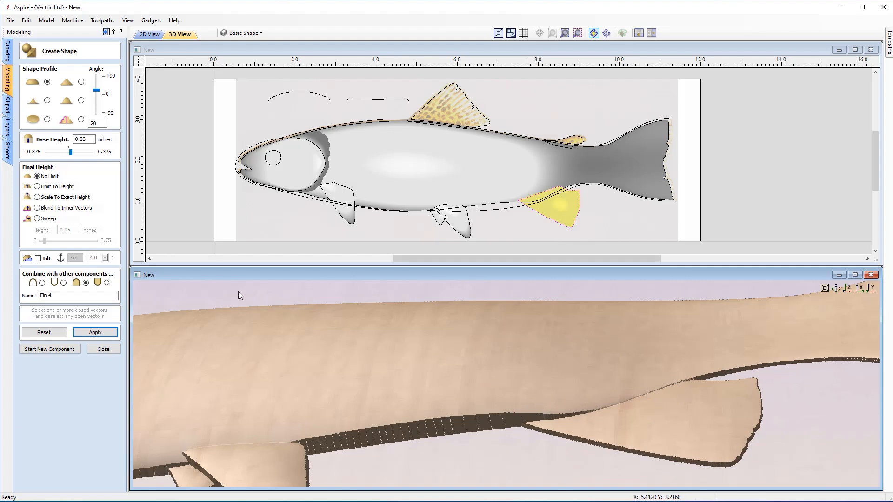
pyautogui.click(38, 259)
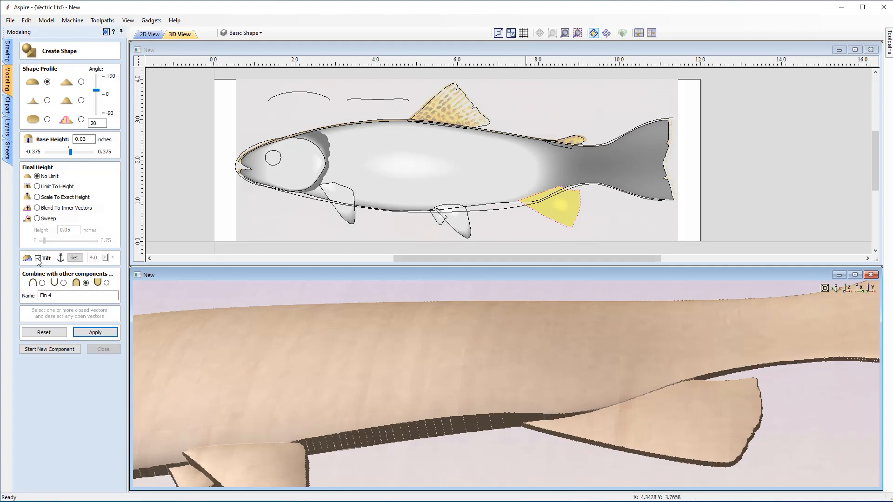
pyautogui.click(75, 258)
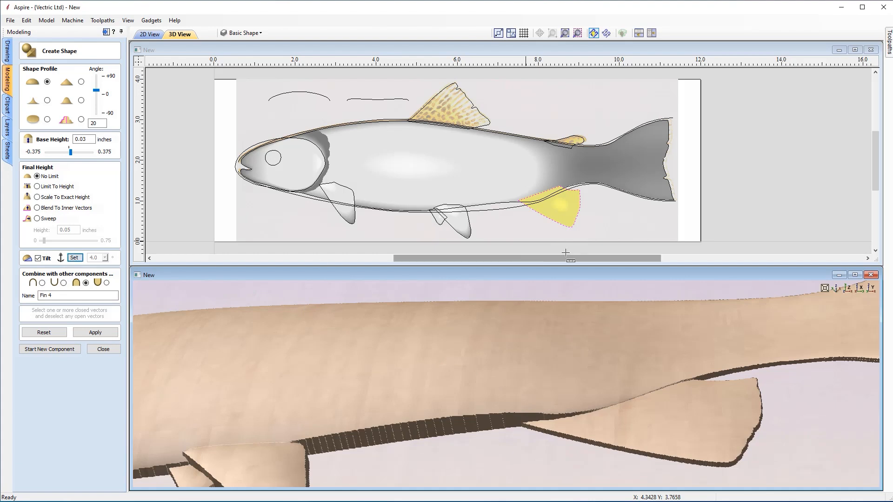
pyautogui.click(540, 194)
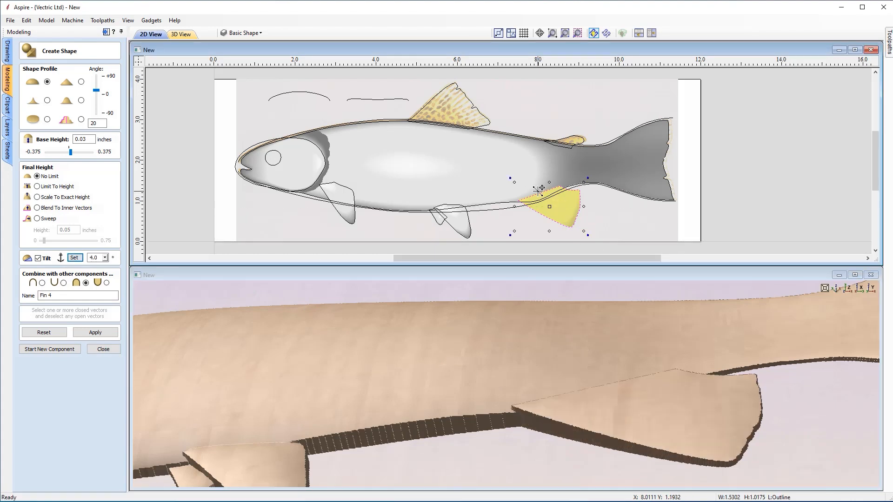
pyautogui.moveTo(471, 336); pyautogui.dragTo(489, 370)
pyautogui.moveTo(650, 392); pyautogui.dragTo(768, 359)
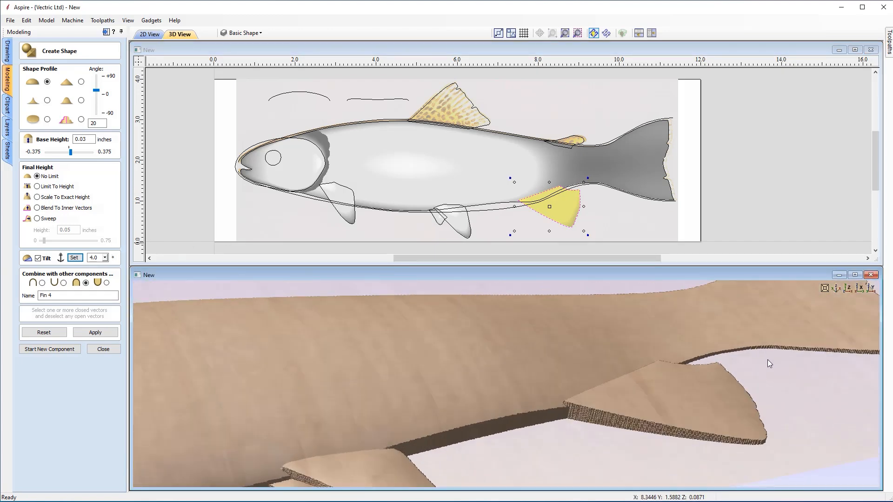
# Set Fin 4's tilt angle to 3 degrees and check where the fin meets the body in 3D
pyautogui.click(102, 256)
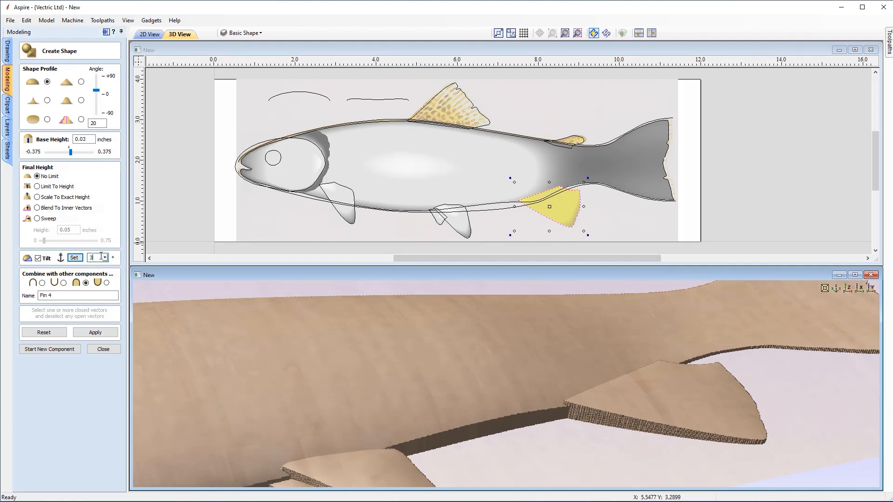
pyautogui.write('3')
pyautogui.moveTo(569, 341); pyautogui.dragTo(626, 377)
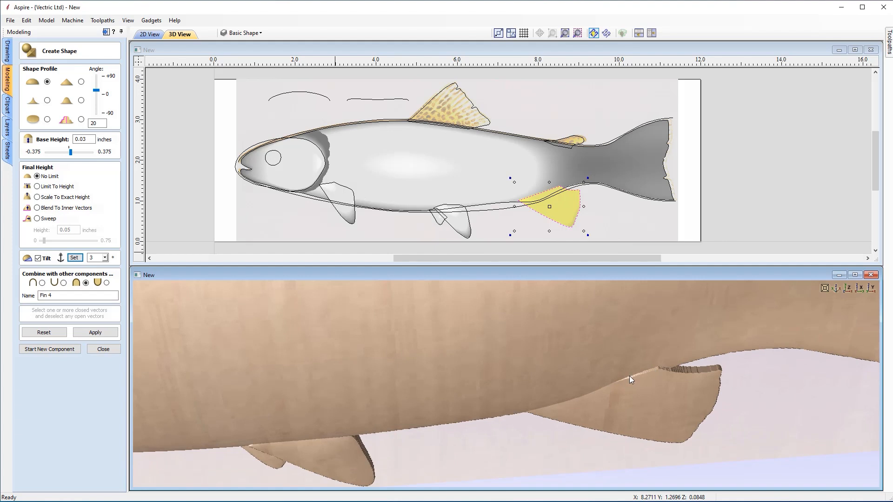
# Set Fin 4's tilt angle to 2.75 degrees, apply it and view the whole model from above
pyautogui.doubleClick(92, 258)
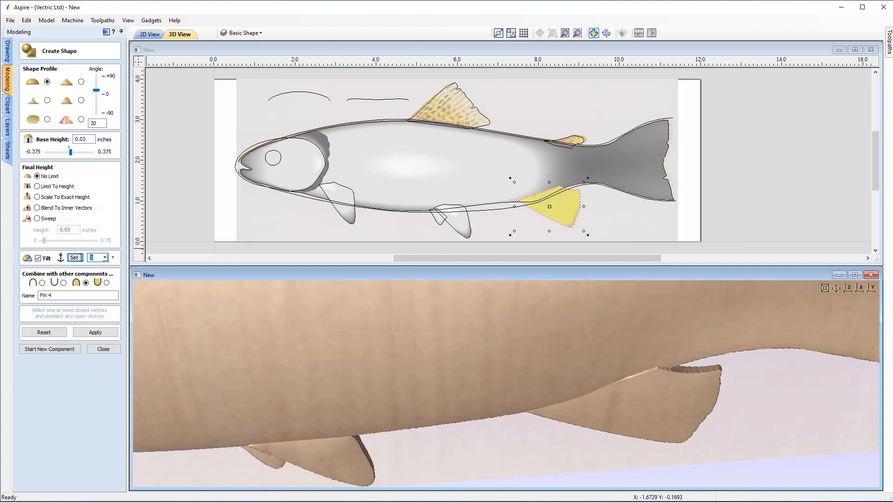
pyautogui.click(79, 260)
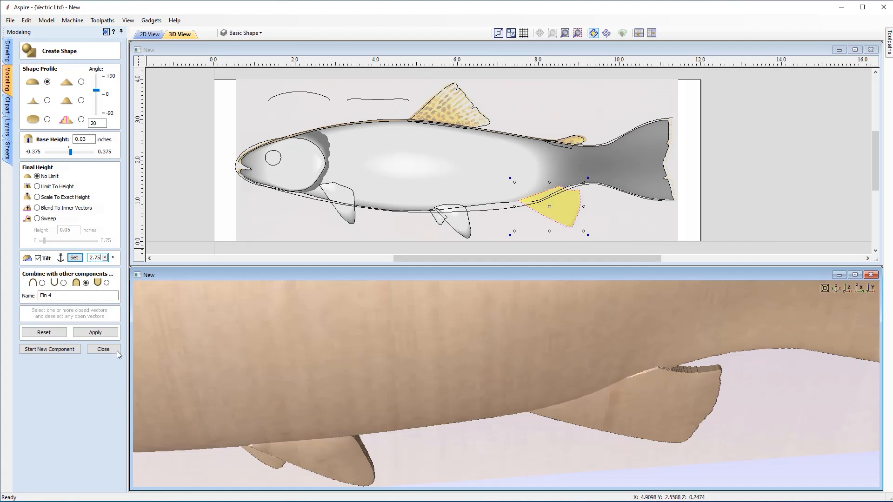
pyautogui.click(87, 333)
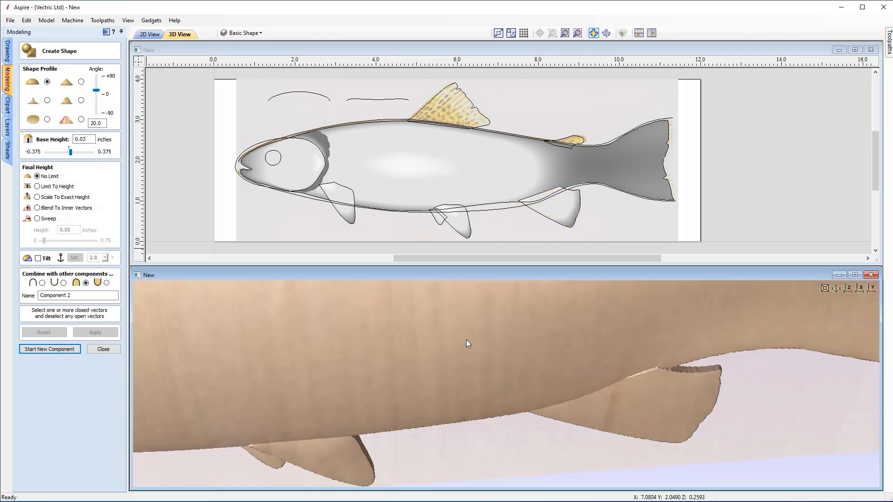
pyautogui.scroll(-5, 481, 331)
pyautogui.moveTo(424, 343); pyautogui.dragTo(423, 306)
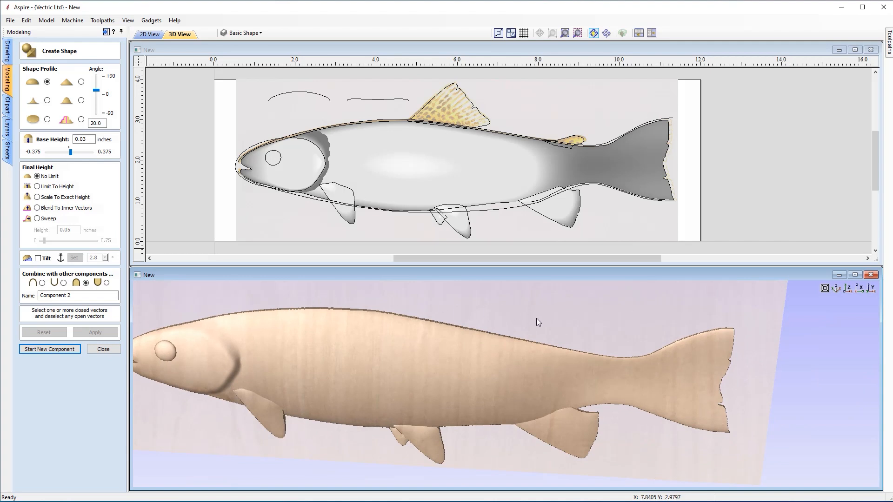
pyautogui.click(847, 289)
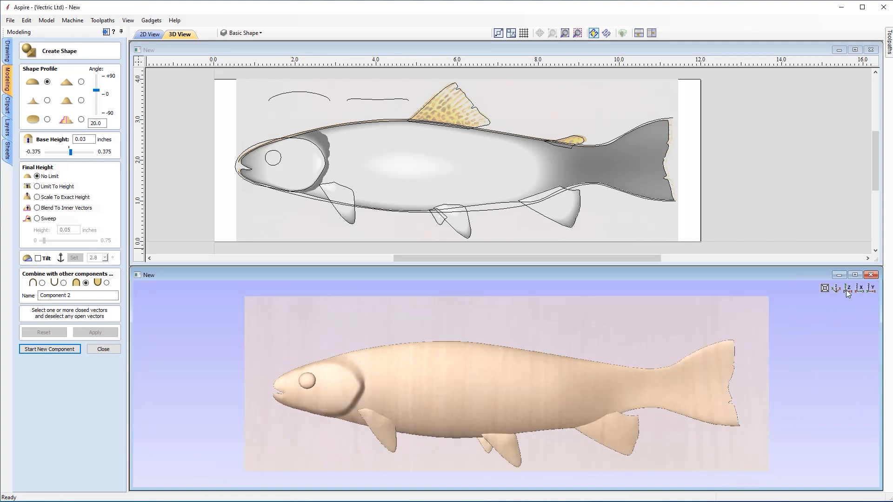
# Create an untilted Fin 5 component from the small upper fin outline near the tail, with 0.03 inch base height, and check it in 3D
pyautogui.click(581, 140)
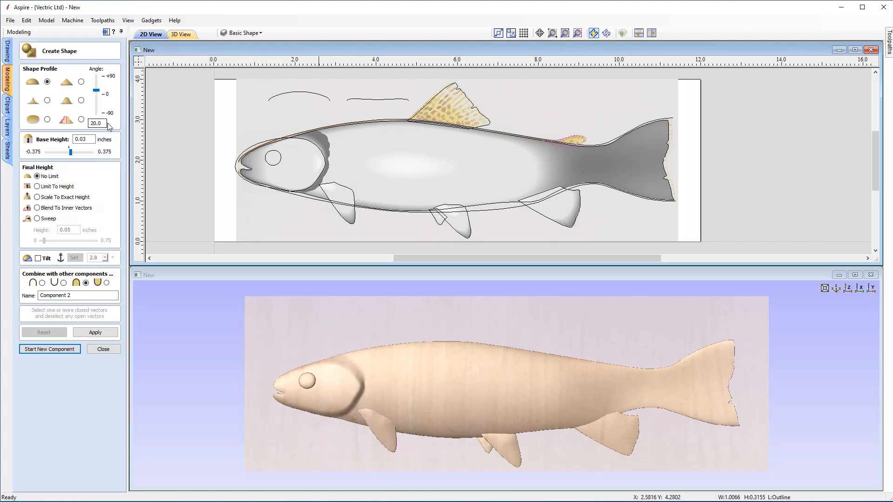
pyautogui.click(86, 138)
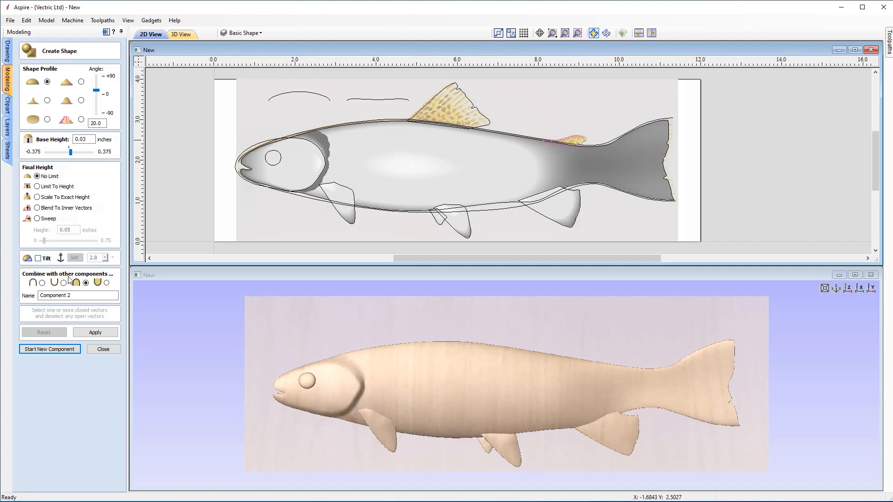
pyautogui.moveTo(74, 296); pyautogui.dragTo(14, 294)
pyautogui.write('Fin 5')
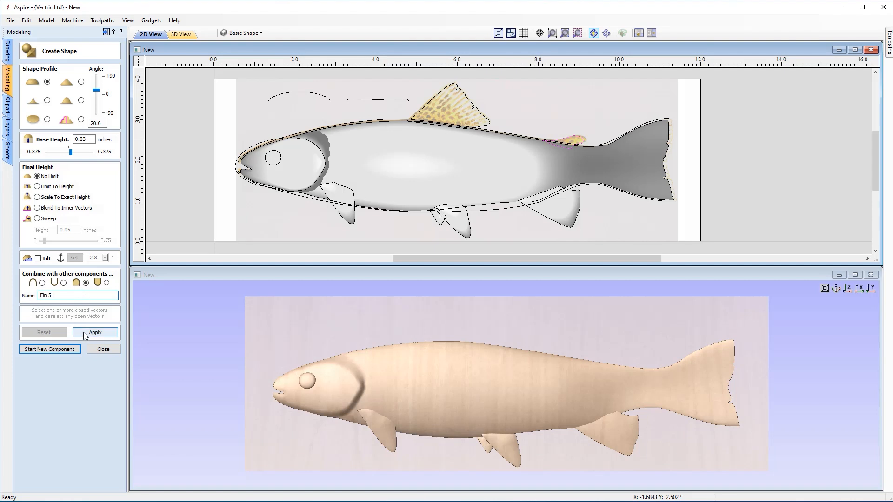
pyautogui.click(83, 332)
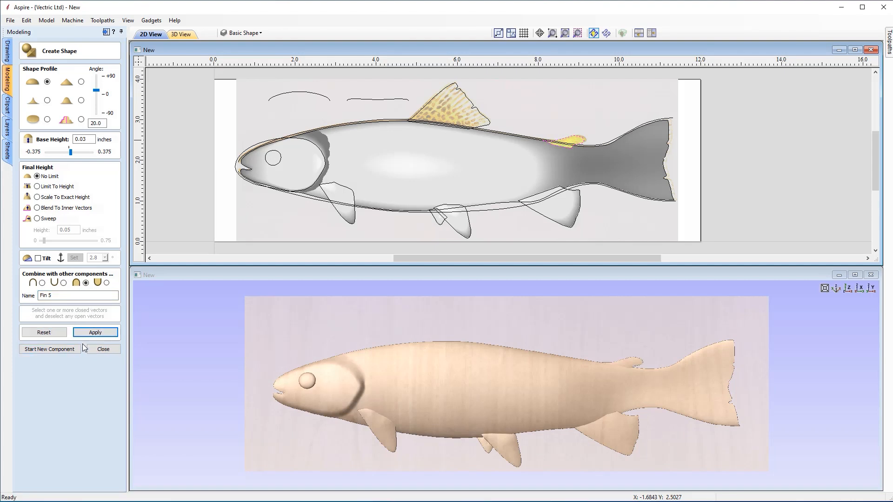
pyautogui.scroll(2, 619, 391)
pyautogui.scroll(1, 620, 391)
pyautogui.moveTo(619, 391); pyautogui.dragTo(412, 403, button='middle')
pyautogui.scroll(2, 521, 372)
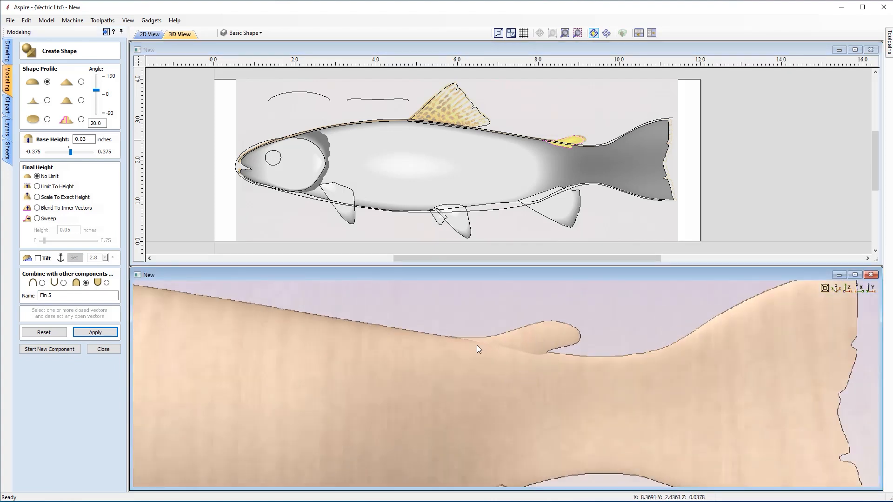
pyautogui.scroll(1, 532, 348)
pyautogui.moveTo(532, 347); pyautogui.dragTo(565, 336, button='middle')
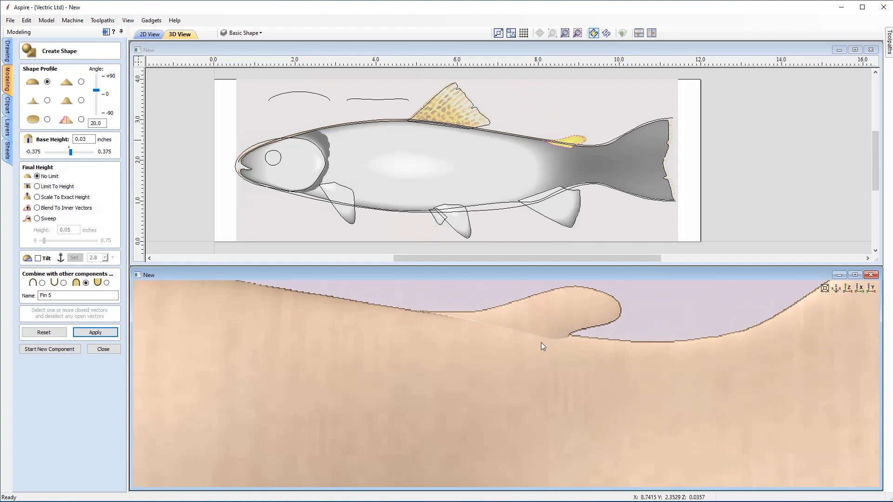
pyautogui.click(846, 289)
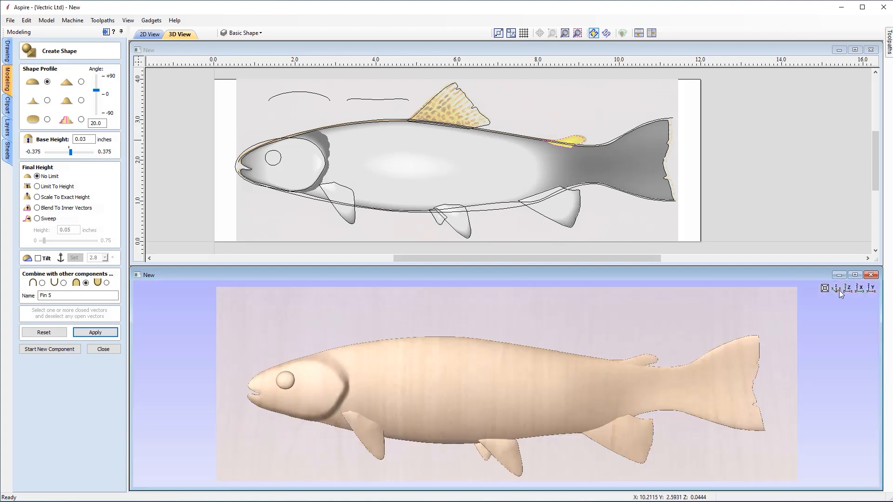
# Start a new component on the large dorsal fin outline, with a 15 degree angle and 0.05 inch base height
pyautogui.click(44, 350)
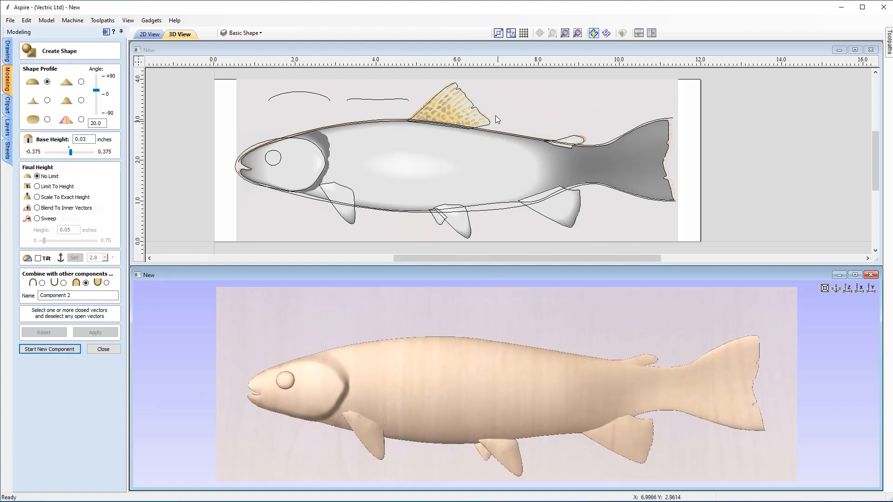
pyautogui.click(442, 94)
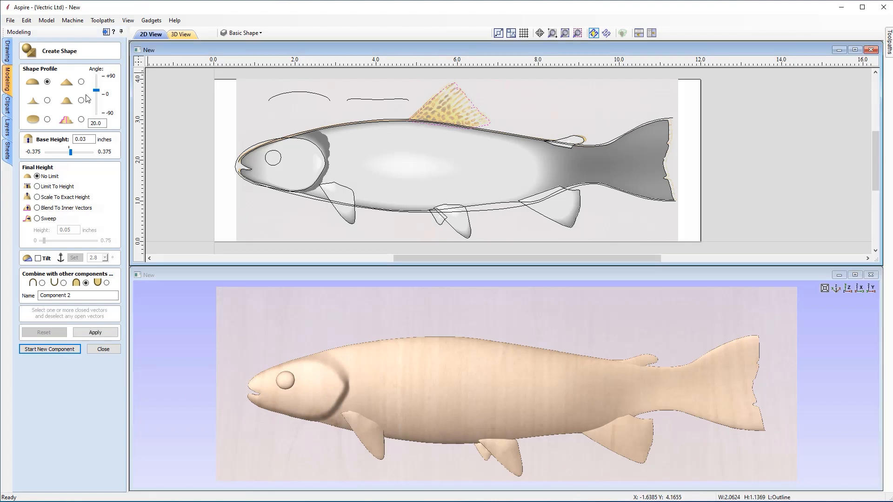
pyautogui.doubleClick(103, 122)
pyautogui.write('15')
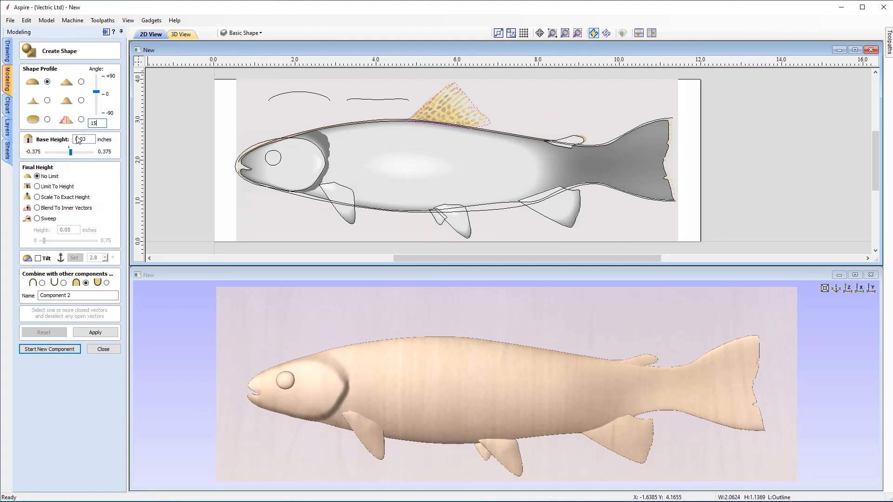
pyautogui.click(92, 139)
pyautogui.moveTo(464, 375); pyautogui.dragTo(434, 350)
pyautogui.scroll(3, 433, 347)
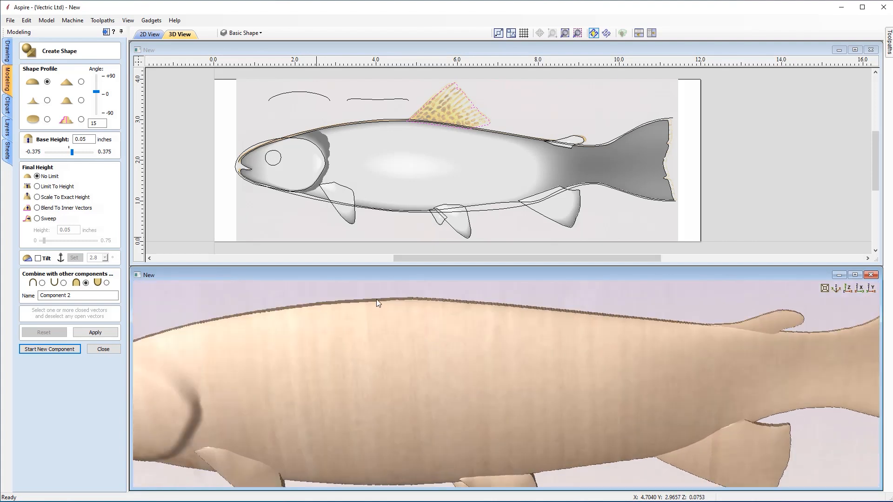
pyautogui.click(847, 288)
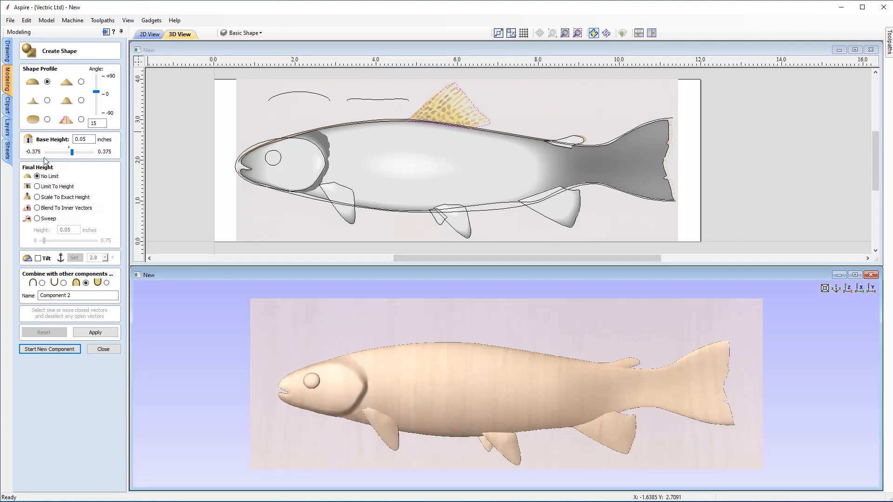
# Name the dorsal fin component Fin 6, keep its height unlimited and apply the shape
pyautogui.click(37, 176)
pyautogui.moveTo(81, 297); pyautogui.dragTo(8, 303)
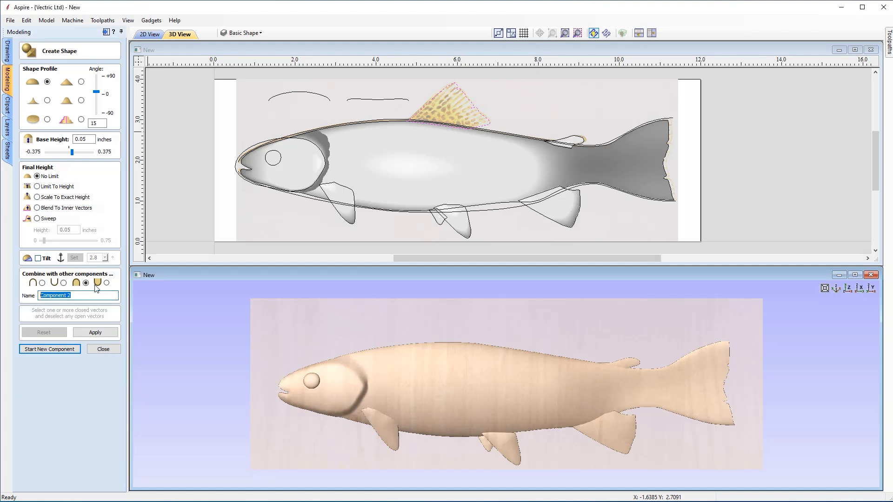
pyautogui.write('Fin 6')
pyautogui.click(107, 335)
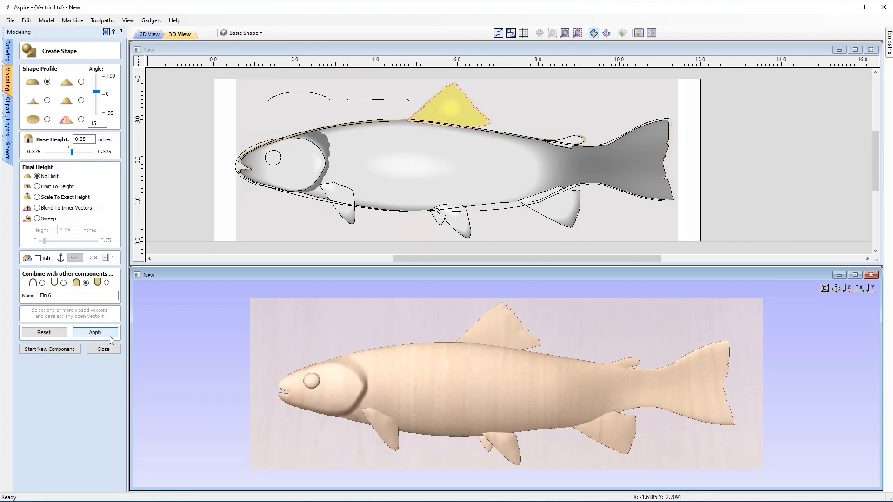
# Examine the complete fish in 3D, compare it with the reference bitmap and leave shape creation
pyautogui.scroll(5, 489, 343)
pyautogui.moveTo(492, 334); pyautogui.dragTo(500, 367, button='middle')
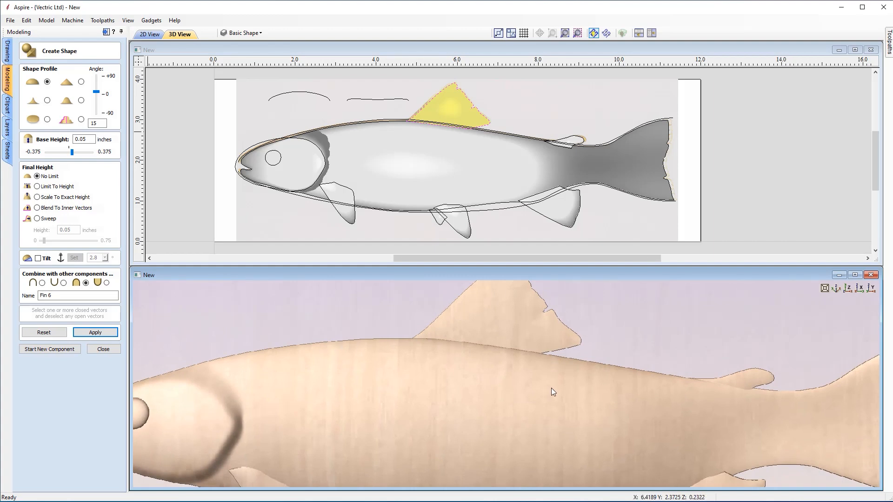
pyautogui.scroll(-5, 551, 388)
pyautogui.moveTo(585, 358); pyautogui.dragTo(589, 370, button='middle')
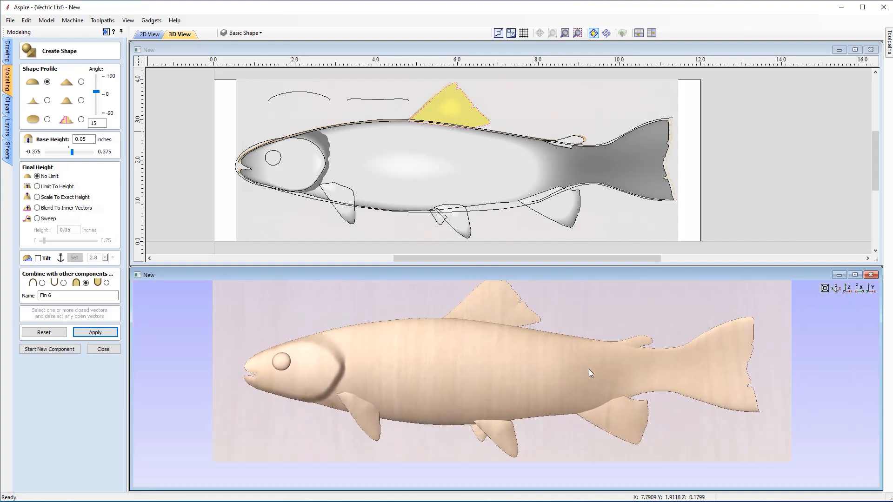
pyautogui.scroll(-3, 553, 376)
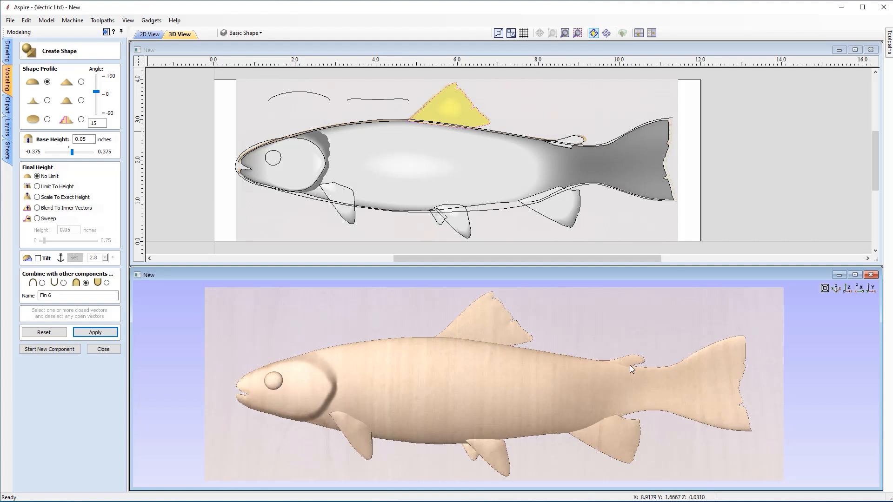
pyautogui.moveTo(466, 407); pyautogui.dragTo(529, 408)
pyautogui.moveTo(334, 394); pyautogui.dragTo(307, 384)
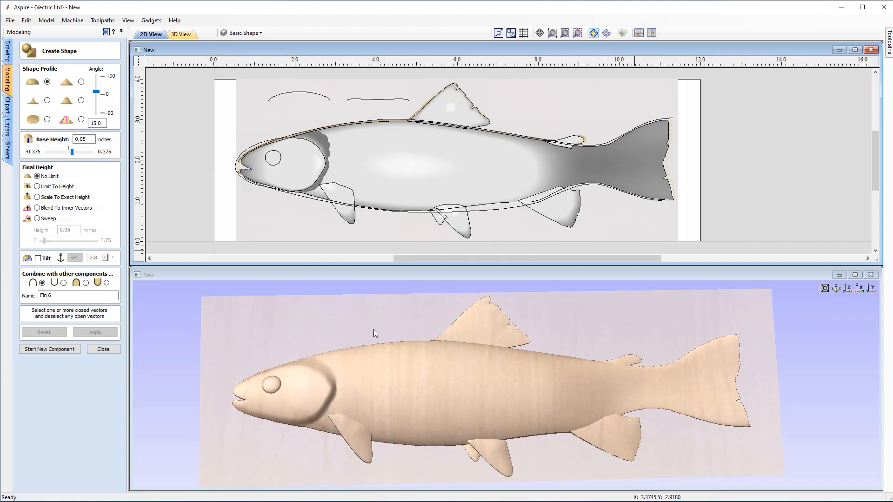
pyautogui.click(628, 211)
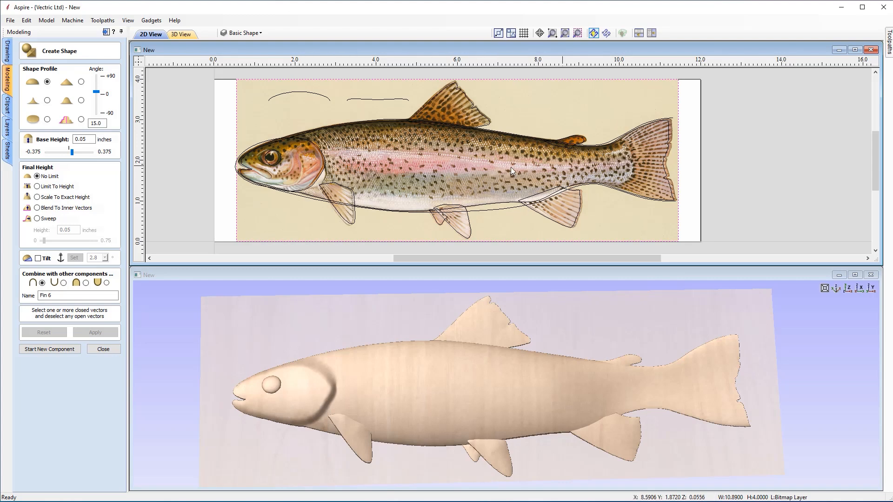
pyautogui.click(99, 349)
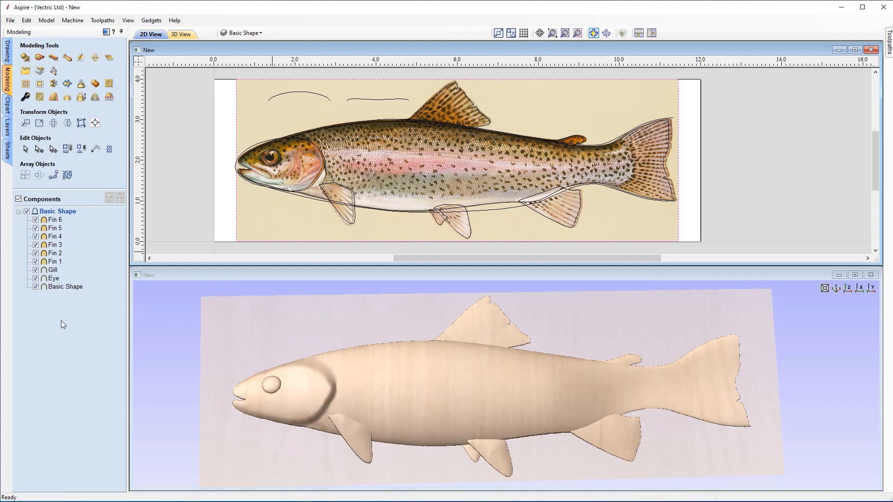
# Insert a new component level and rename it Trout
pyautogui.rightClick(55, 215)
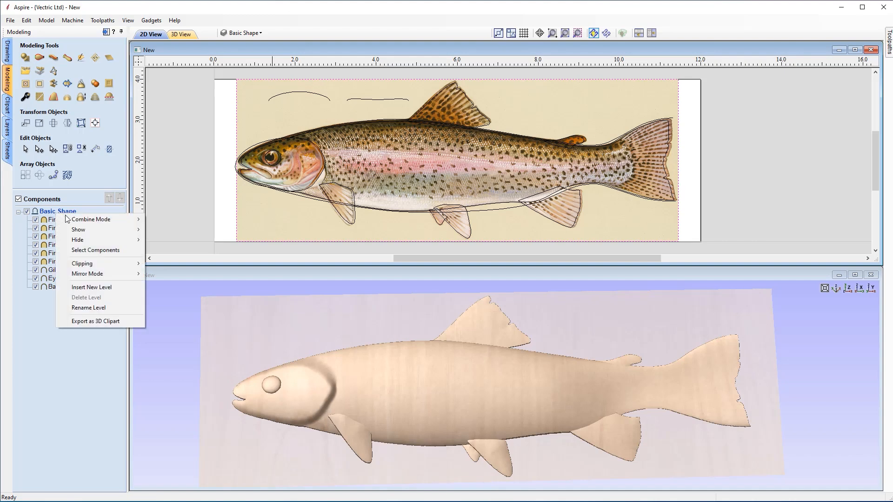
pyautogui.click(103, 288)
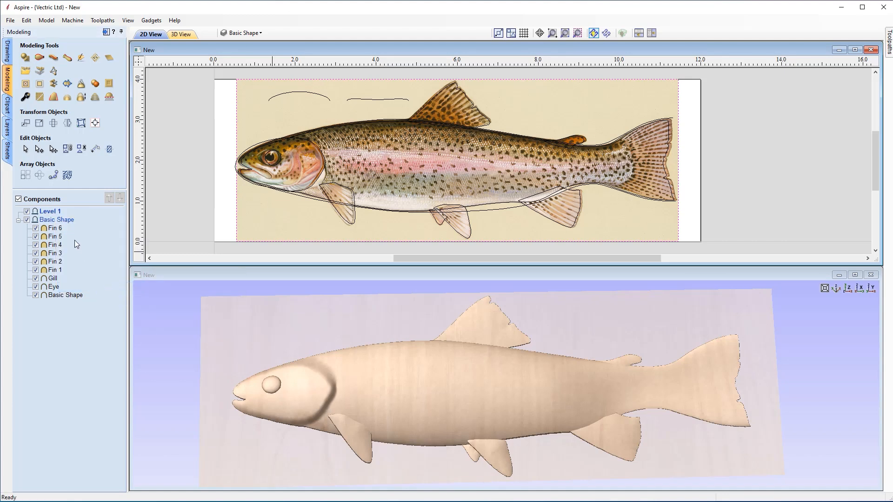
pyautogui.rightClick(52, 213)
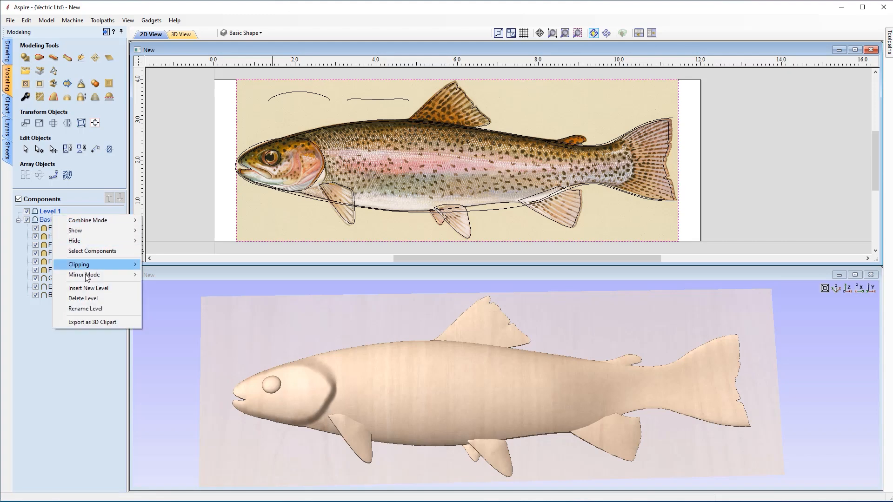
pyautogui.click(93, 307)
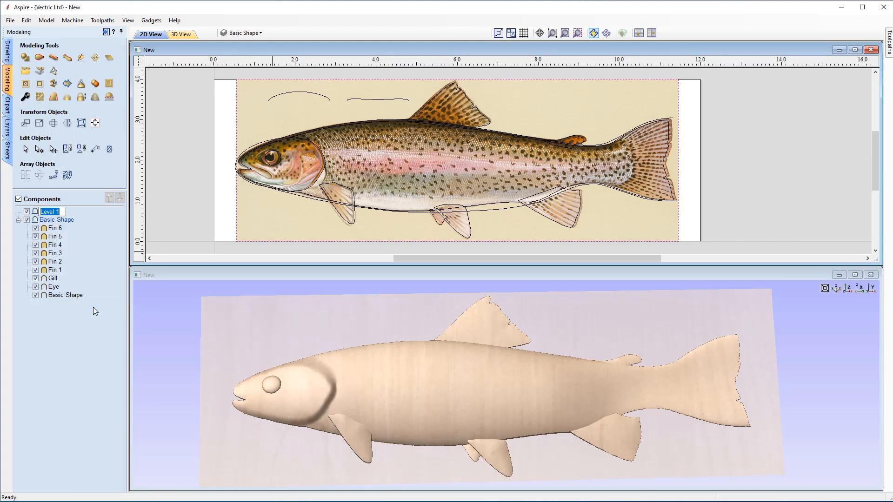
pyautogui.write('Trout')
pyautogui.press('Return')
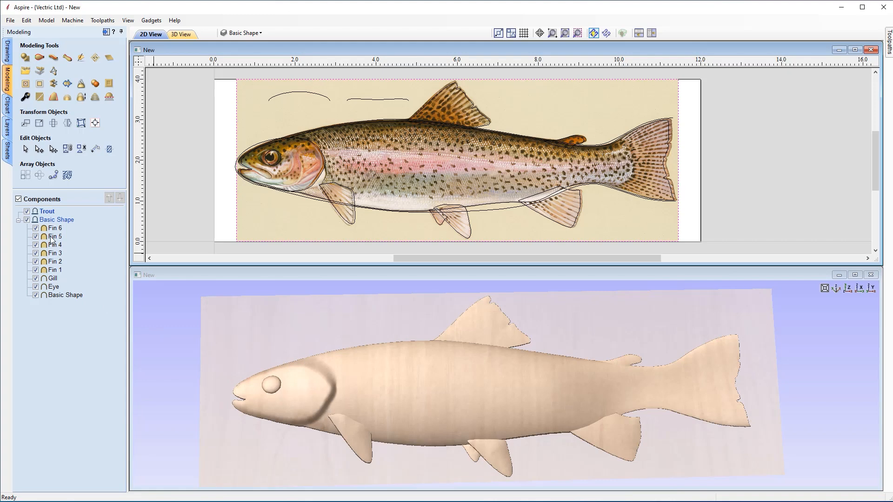
# Create a single merged copy of the visible model on the Trout level and hide the Basic Shape level
pyautogui.click(96, 84)
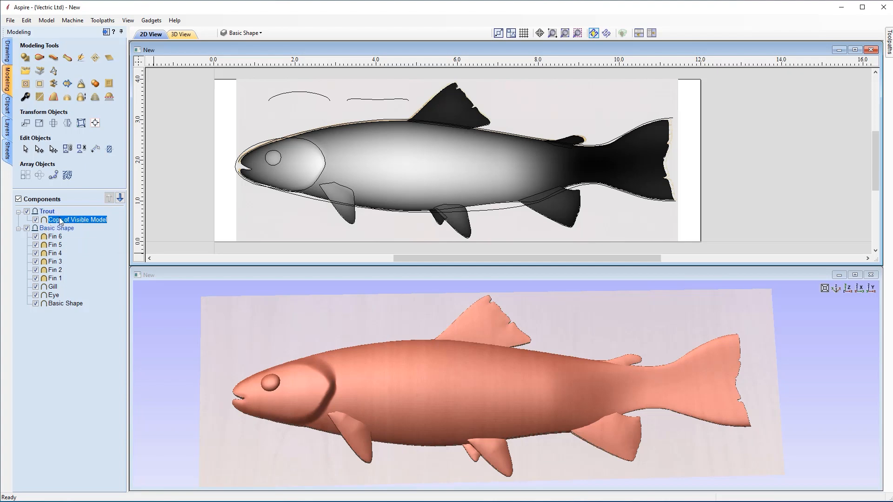
pyautogui.click(26, 229)
# Rename the merged copy on the Trout level as Basic Trout
pyautogui.rightClick(87, 219)
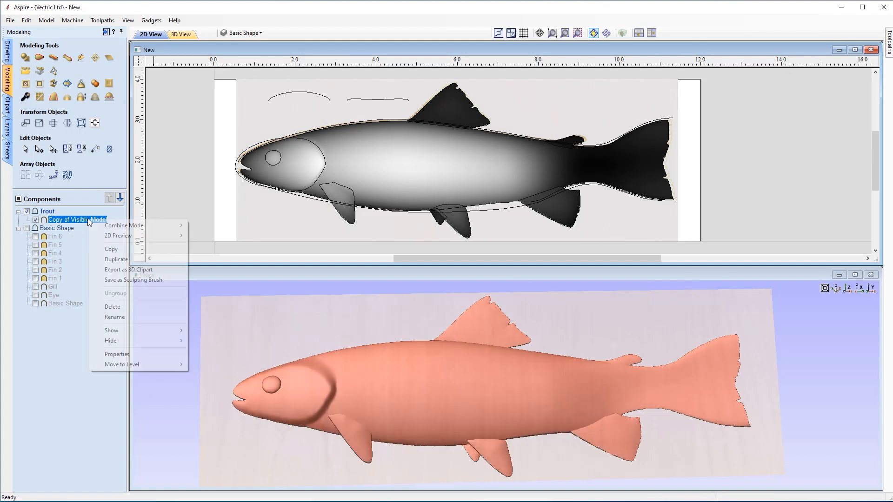
pyautogui.click(133, 315)
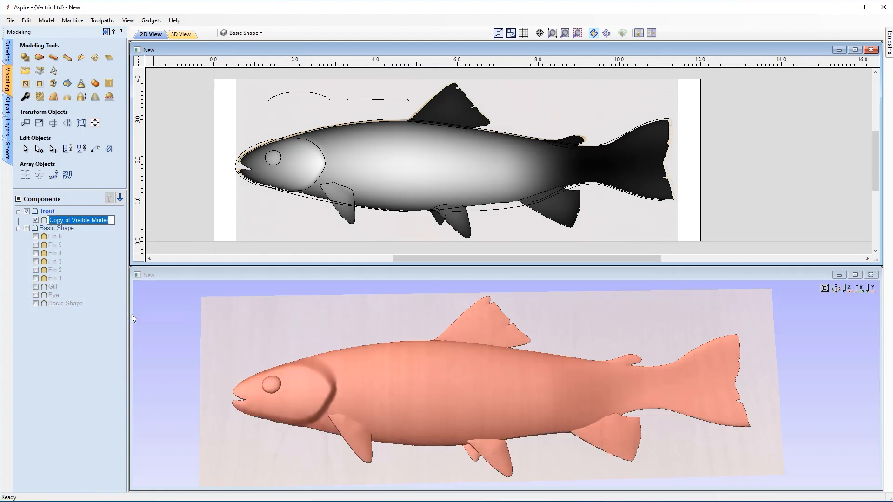
pyautogui.write('Basic')
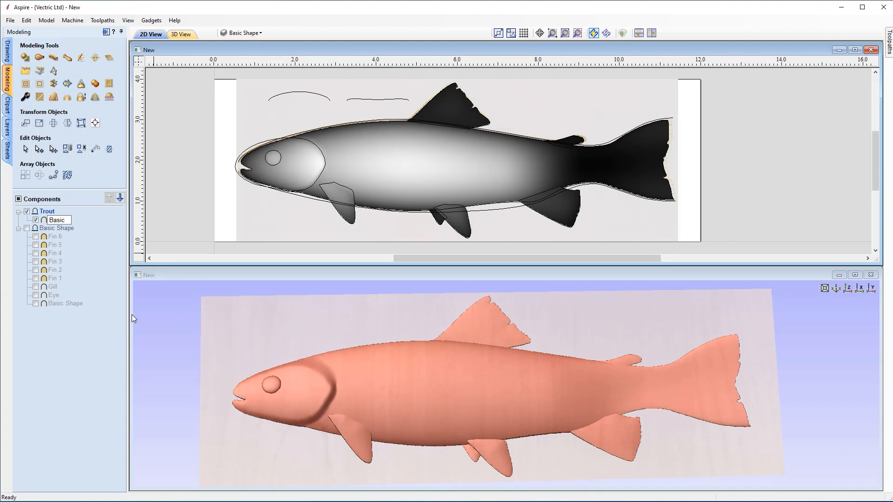
pyautogui.write(' Trout')
pyautogui.press('Return')
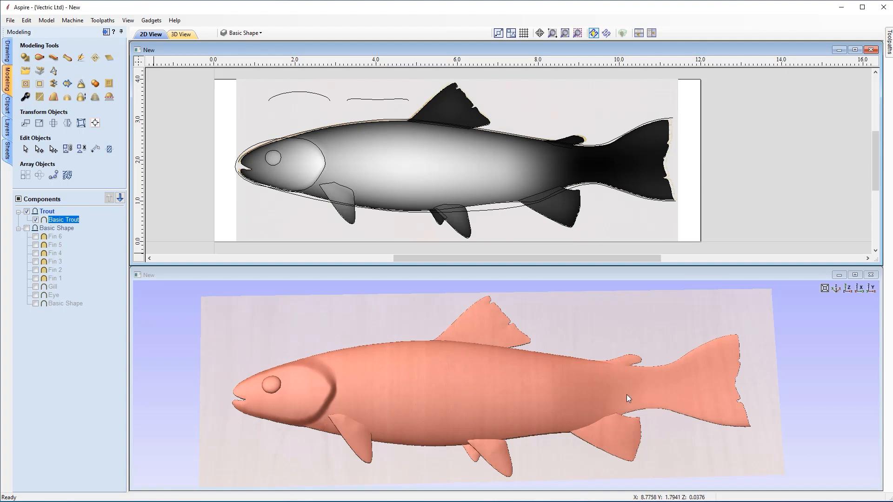
# Smooth the Basic Trout component, testing maximum smoothing before applying a light amount near the minimum
pyautogui.click(337, 333)
pyautogui.doubleClick(336, 334)
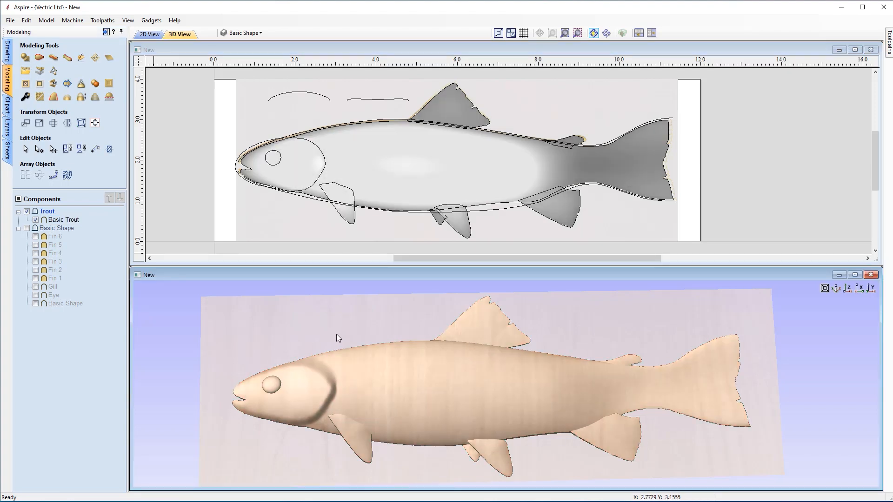
pyautogui.doubleClick(373, 384)
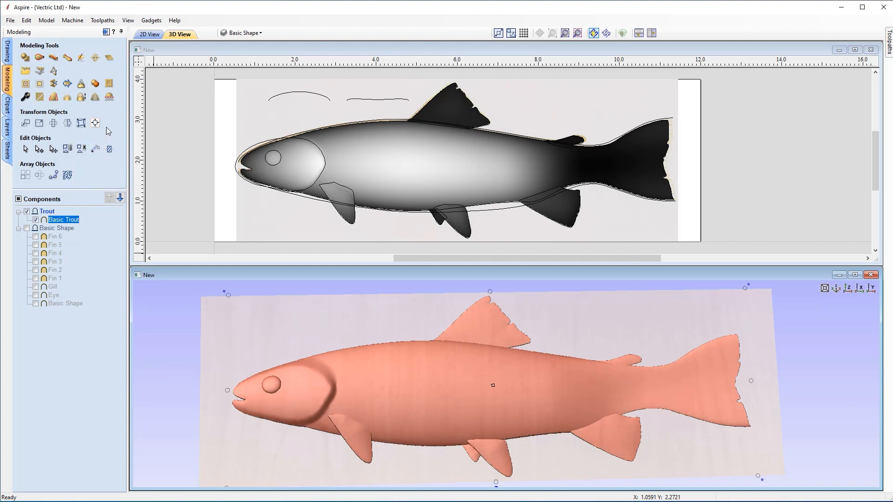
pyautogui.click(40, 97)
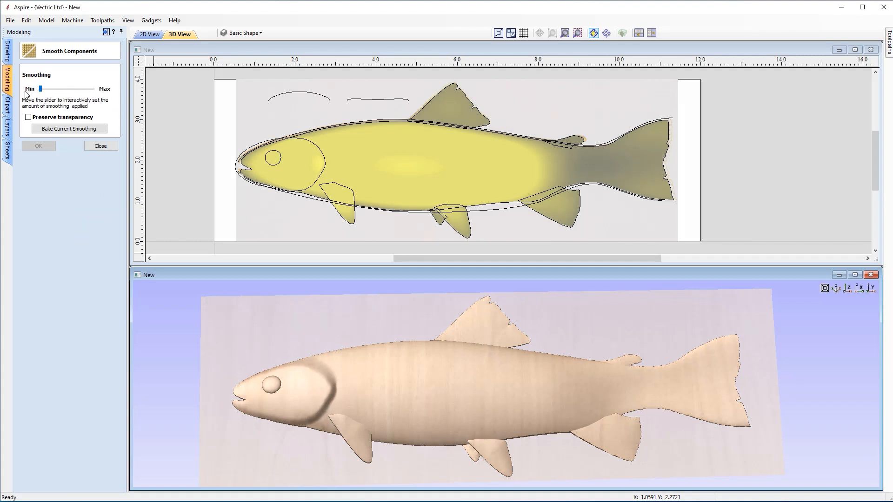
pyautogui.moveTo(42, 92); pyautogui.dragTo(115, 93)
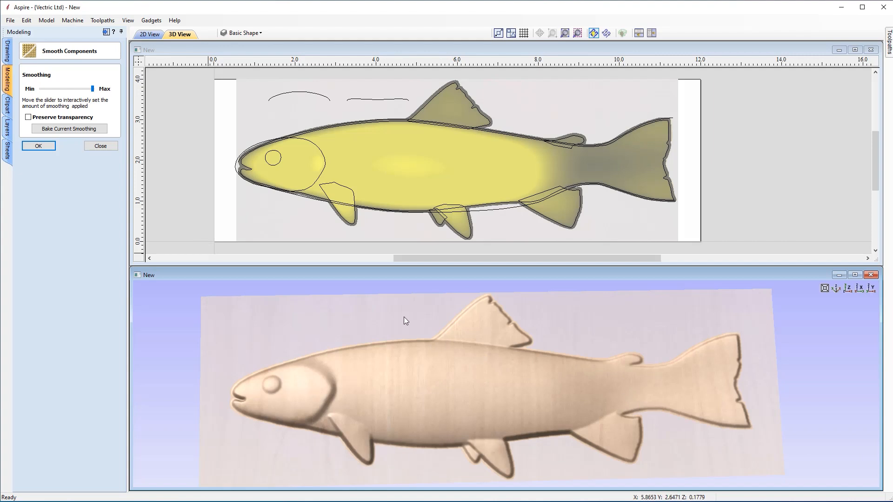
pyautogui.moveTo(94, 91); pyautogui.dragTo(54, 91)
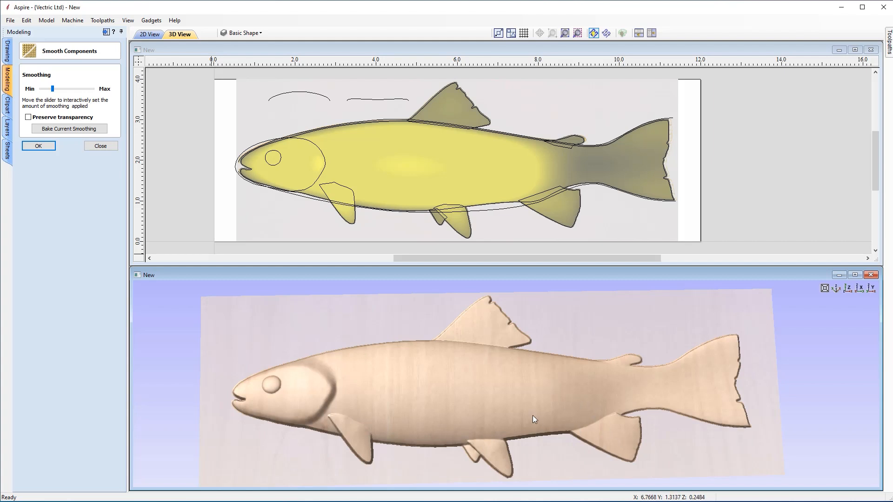
pyautogui.click(27, 147)
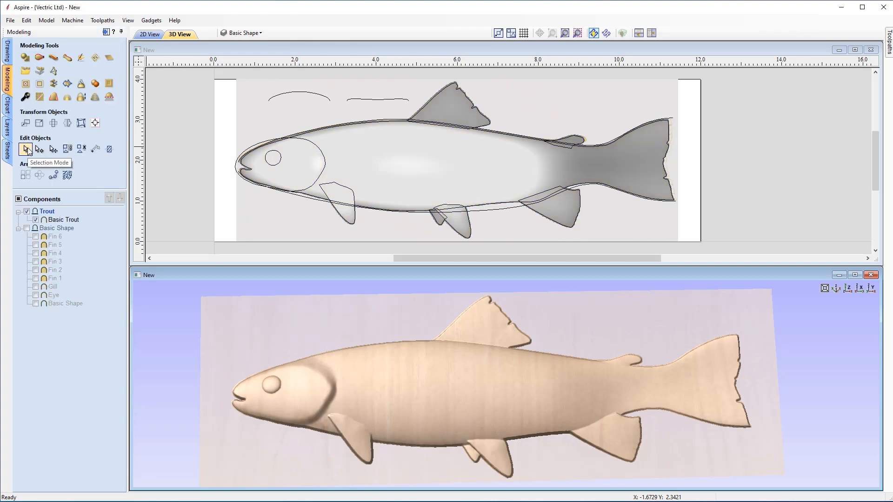
# Start sculpting Basic Trout with the Smooth tool at diameter 49 and strength 50, viewing the belly fins up close
pyautogui.click(367, 365)
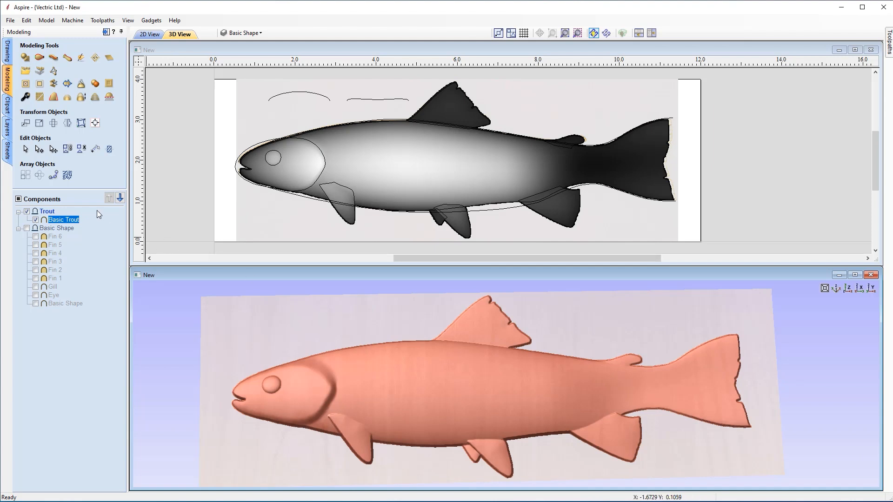
pyautogui.click(81, 58)
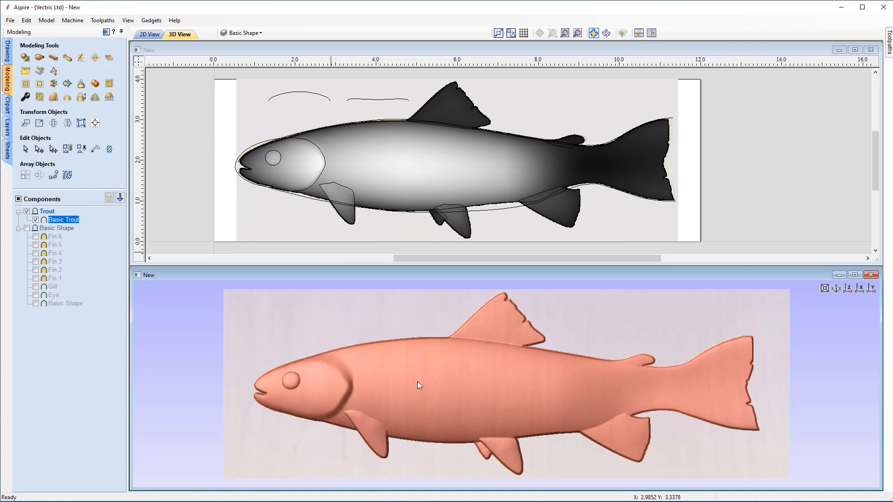
pyautogui.scroll(5, 508, 423)
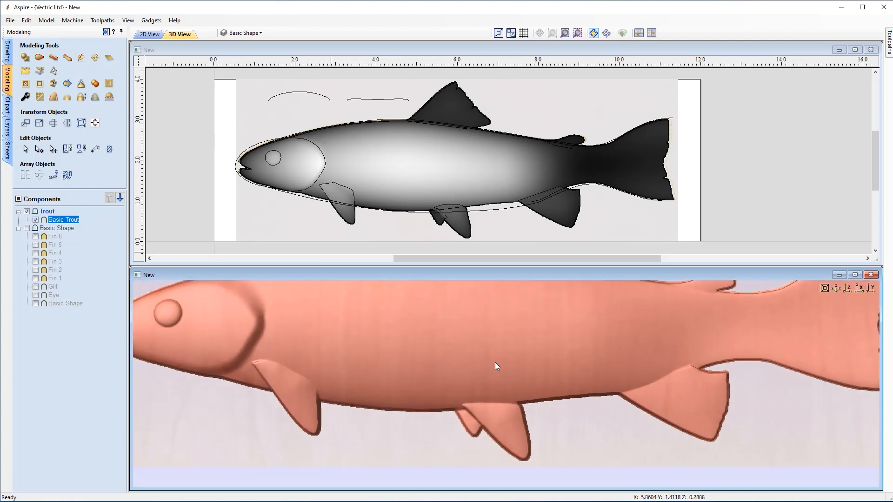
pyautogui.scroll(4, 509, 362)
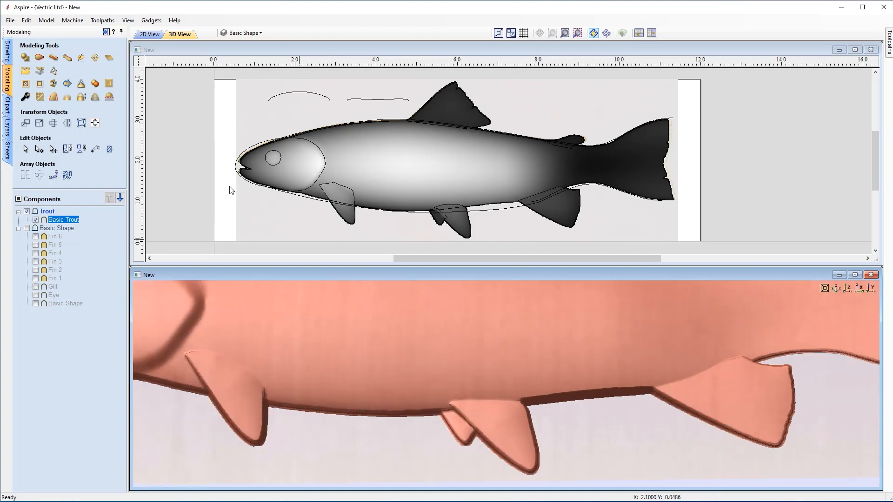
pyautogui.click(77, 62)
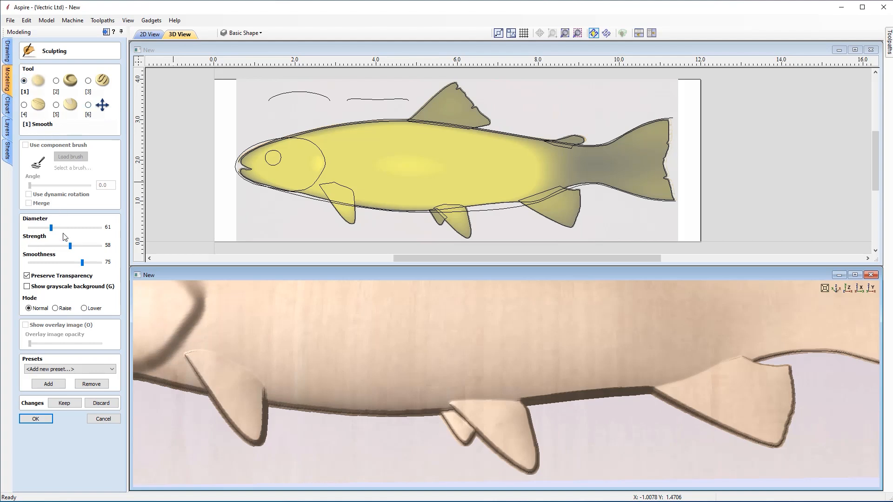
pyautogui.moveTo(51, 227); pyautogui.dragTo(49, 228)
pyautogui.moveTo(48, 232); pyautogui.dragTo(64, 248)
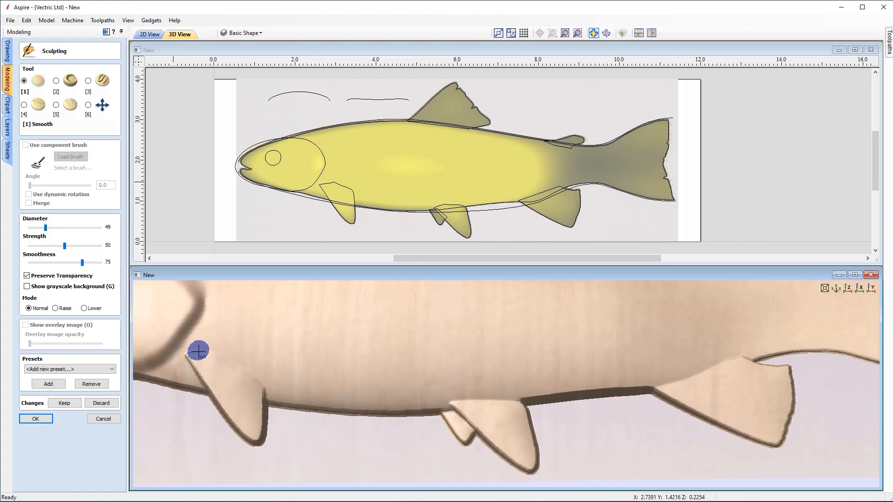
# Blend the joints between the lower fins and the body with smoothing strokes, keep the changes and finish sculpting
pyautogui.moveTo(207, 353)
pyautogui.mouseDown()
pyautogui.moveTo(193, 356)
pyautogui.moveTo(268, 376)
pyautogui.moveTo(260, 382)
pyautogui.mouseUp()
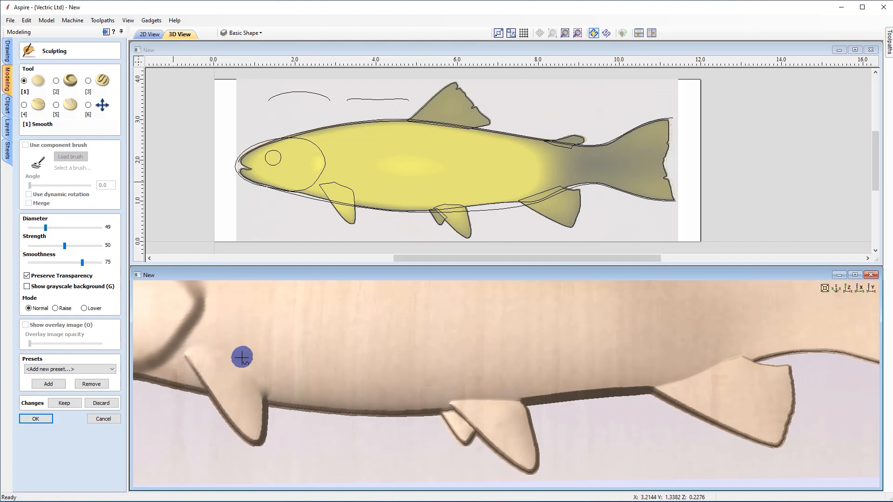
pyautogui.moveTo(475, 399); pyautogui.dragTo(515, 399)
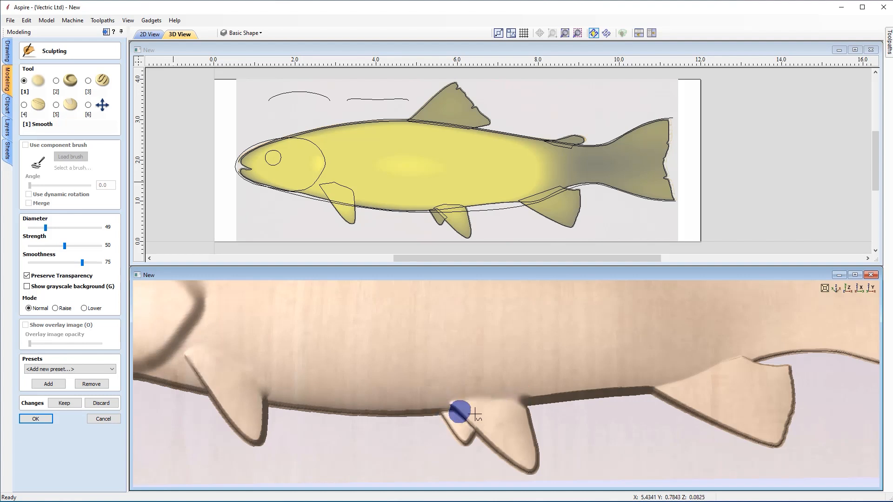
pyautogui.moveTo(718, 368)
pyautogui.mouseDown()
pyautogui.moveTo(745, 353)
pyautogui.moveTo(665, 378)
pyautogui.moveTo(707, 367)
pyautogui.moveTo(698, 375)
pyautogui.moveTo(719, 353)
pyautogui.mouseUp()
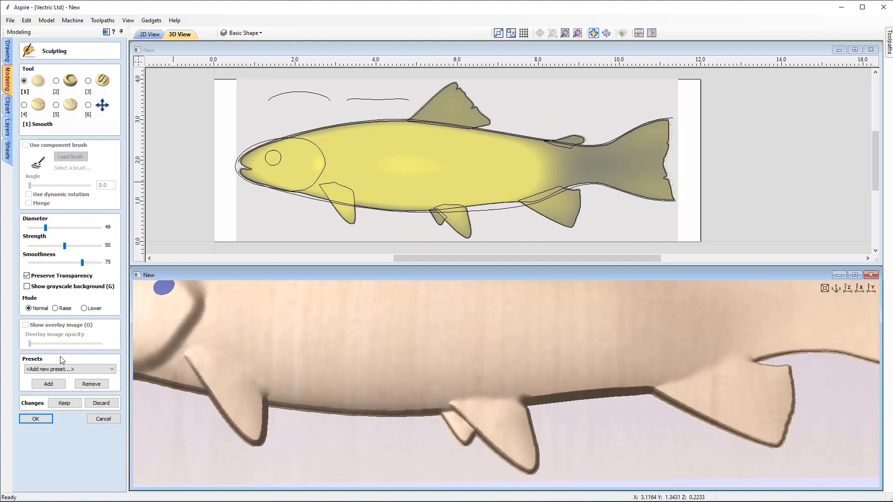
pyautogui.click(65, 403)
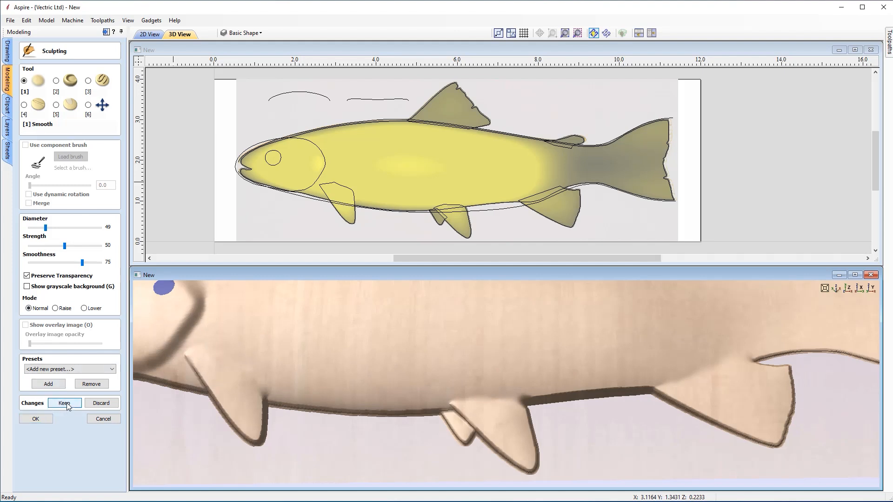
pyautogui.click(38, 419)
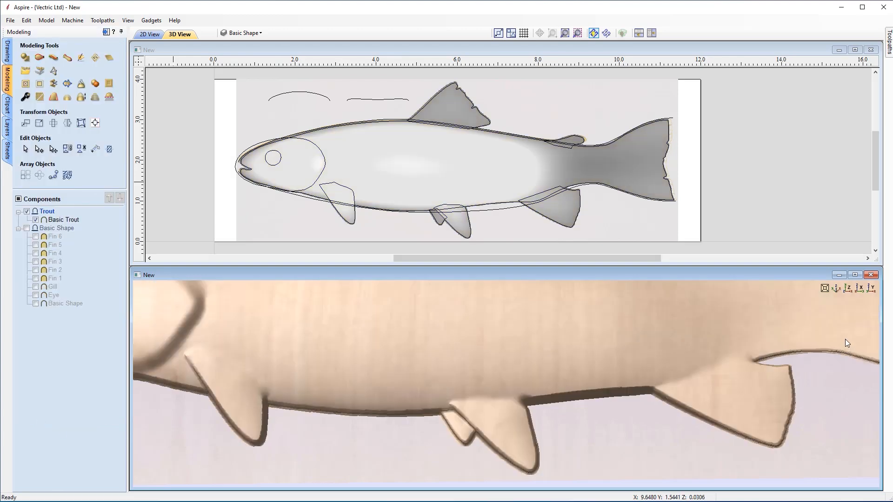
# Select the trout reference bitmap together with the Basic Trout component and start sculpting with the image overlaid
pyautogui.click(850, 290)
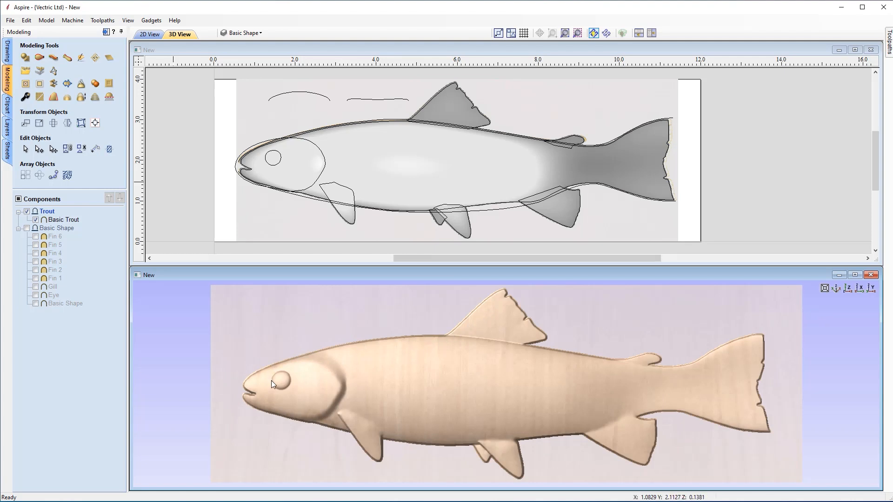
pyautogui.click(620, 228)
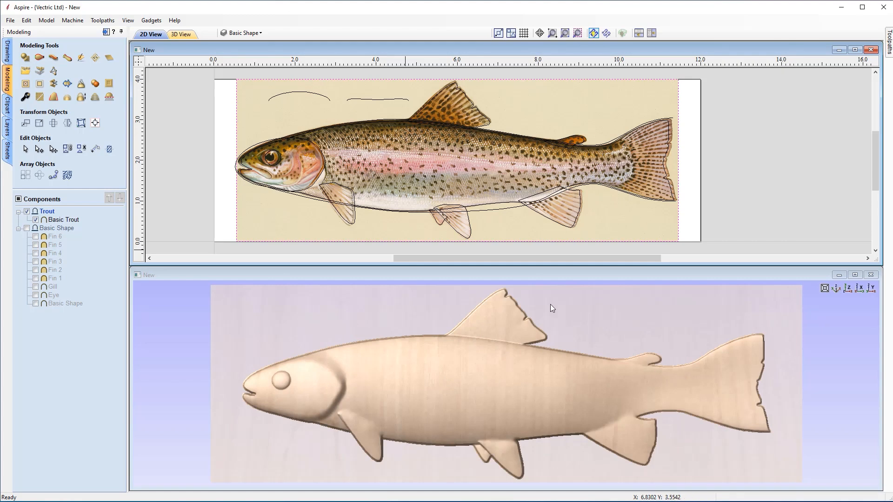
pyautogui.click(280, 223)
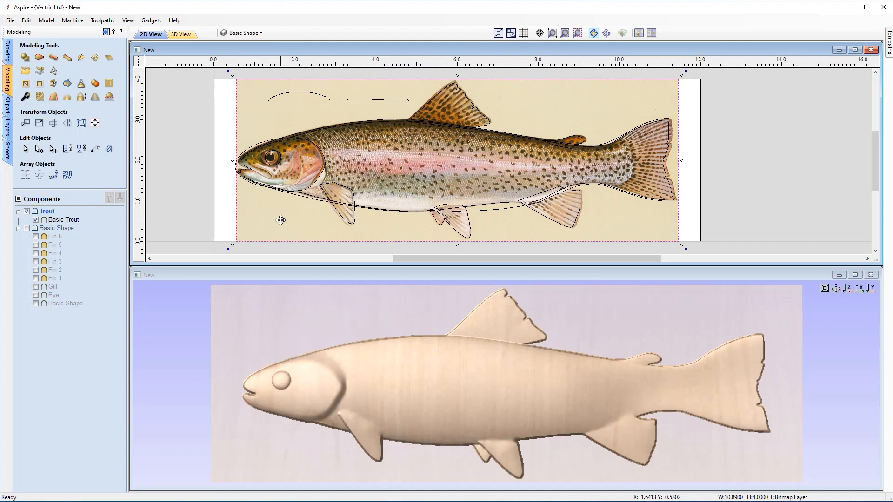
pyautogui.click(440, 380)
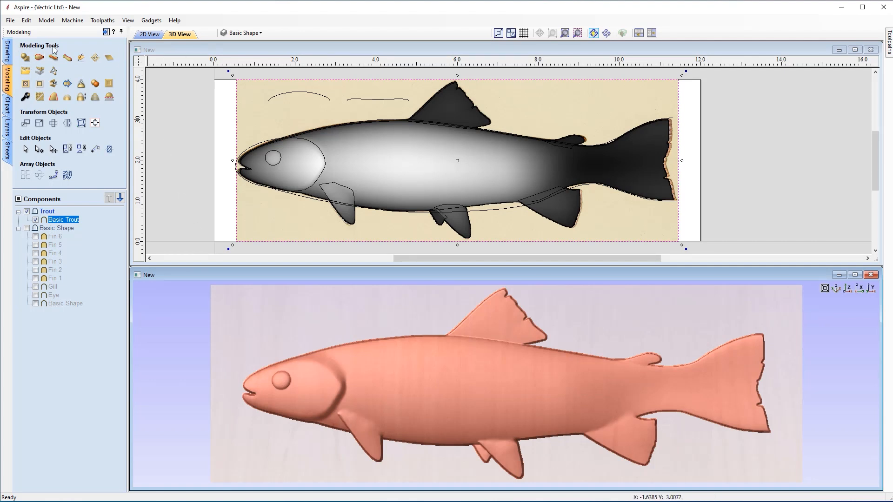
pyautogui.click(80, 59)
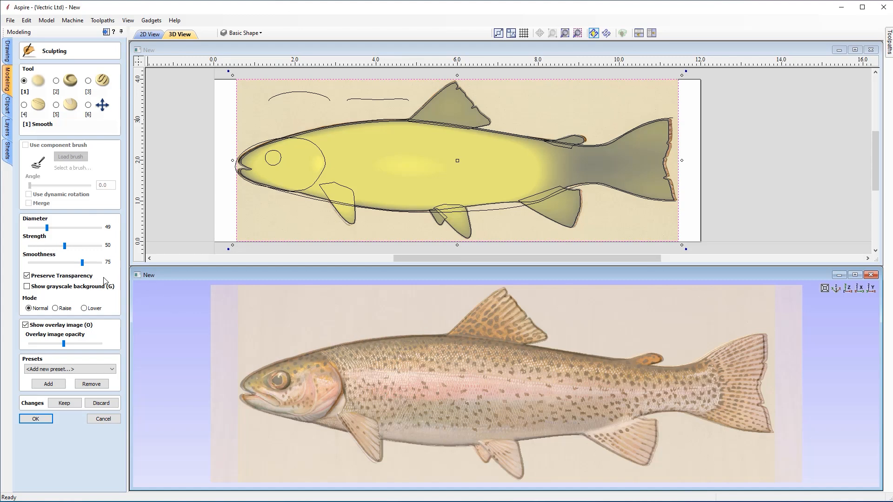
# Toggle the overlay image off and on, and lower its opacity so the model shows through the trout picture
pyautogui.click(26, 329)
pyautogui.click(26, 328)
pyautogui.moveTo(64, 344); pyautogui.dragTo(75, 344)
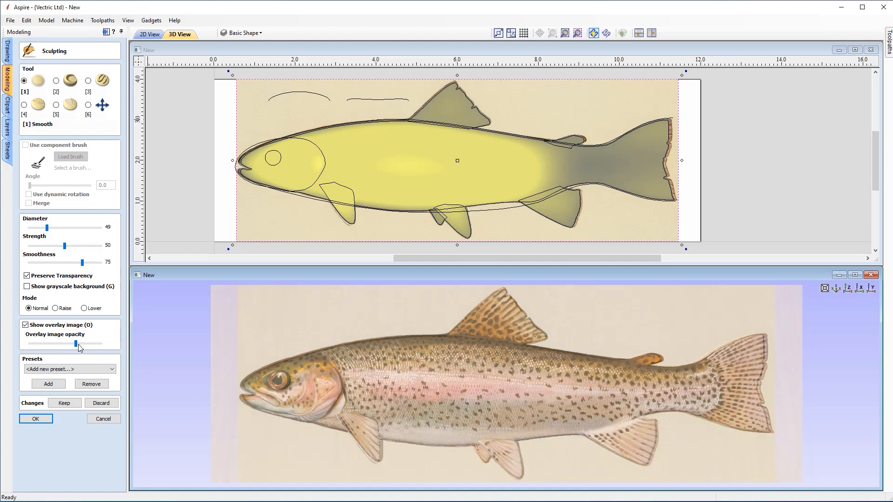
pyautogui.moveTo(81, 348); pyautogui.dragTo(47, 344)
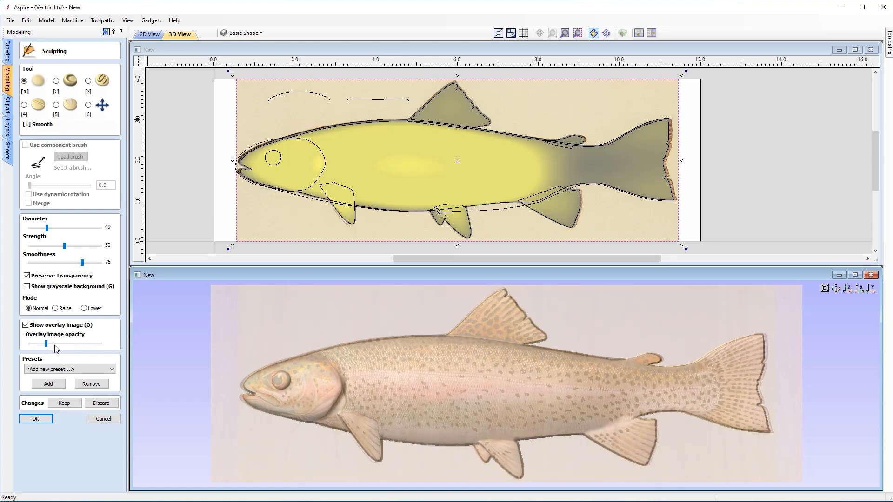
# Frame the trout's head and set up the Remove sculpting tool with diameter 27 and strength 48
pyautogui.click(90, 104)
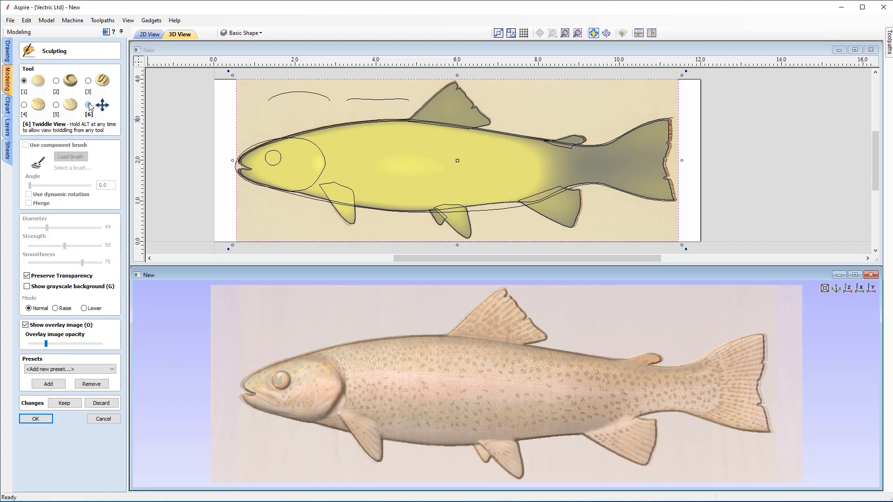
pyautogui.scroll(5, 325, 375)
pyautogui.moveTo(353, 396); pyautogui.dragTo(598, 405, button='middle')
pyautogui.scroll(3, 383, 401)
pyautogui.moveTo(387, 397); pyautogui.dragTo(466, 361, button='middle')
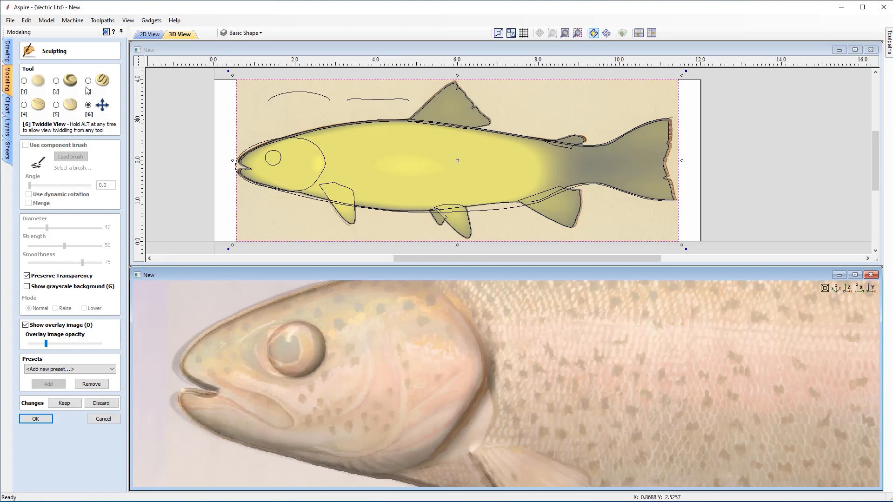
pyautogui.click(24, 105)
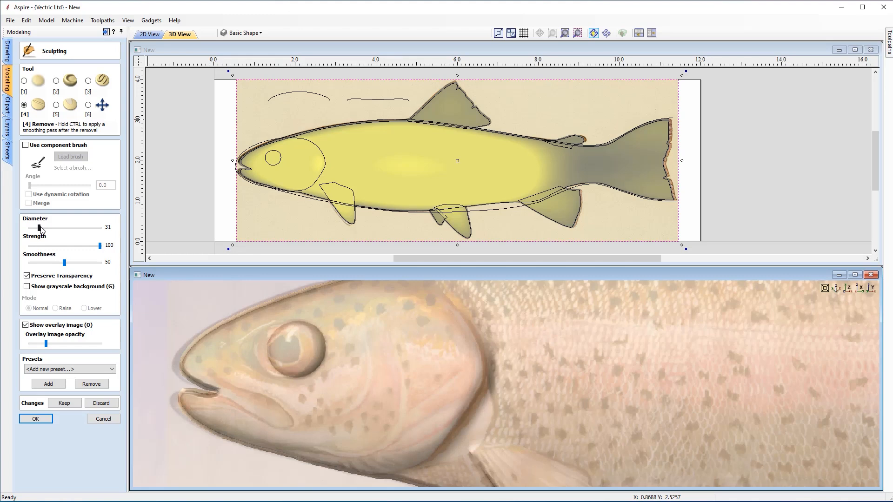
pyautogui.moveTo(97, 248); pyautogui.dragTo(65, 251)
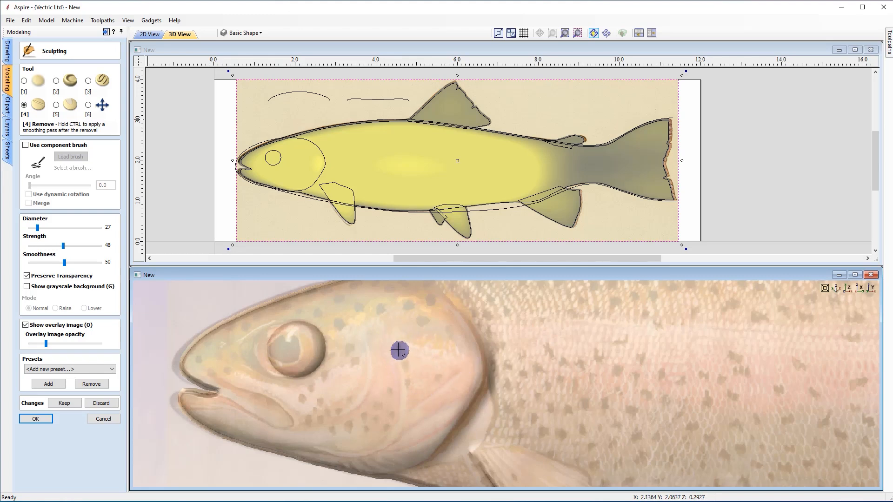
# Carve a vertical groove and curved diagonal grooves into the gill plate behind the eye with the Remove tool
pyautogui.moveTo(399, 349); pyautogui.dragTo(401, 408)
pyautogui.moveTo(459, 371)
pyautogui.mouseDown()
pyautogui.moveTo(434, 379)
pyautogui.moveTo(421, 399)
pyautogui.moveTo(437, 409)
pyautogui.moveTo(417, 429)
pyautogui.moveTo(378, 441)
pyautogui.mouseUp()
pyautogui.moveTo(458, 417)
pyautogui.mouseDown()
pyautogui.moveTo(428, 437)
pyautogui.moveTo(398, 479)
pyautogui.moveTo(385, 468)
pyautogui.moveTo(361, 471)
pyautogui.moveTo(333, 450)
pyautogui.moveTo(375, 451)
pyautogui.mouseUp()
# Set the Remove strength to 86 and try removal strokes on the body behind the gill plate
pyautogui.moveTo(63, 246); pyautogui.dragTo(89, 247)
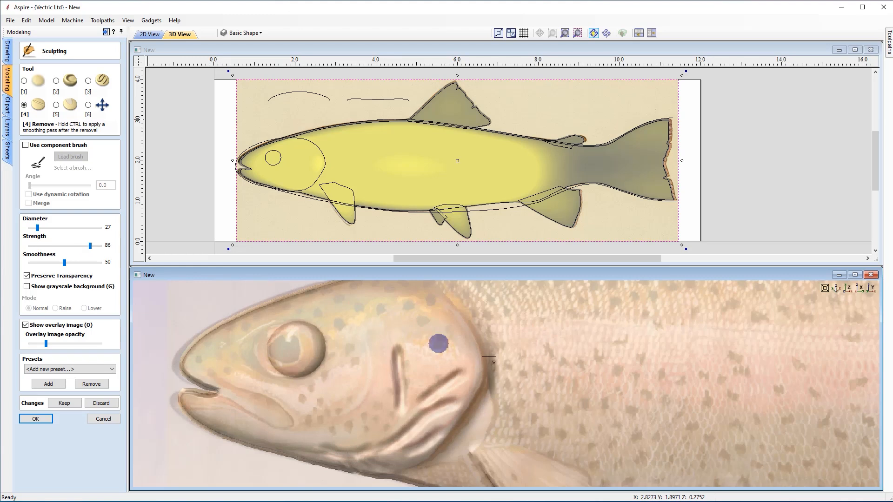
pyautogui.moveTo(549, 350); pyautogui.dragTo(564, 358)
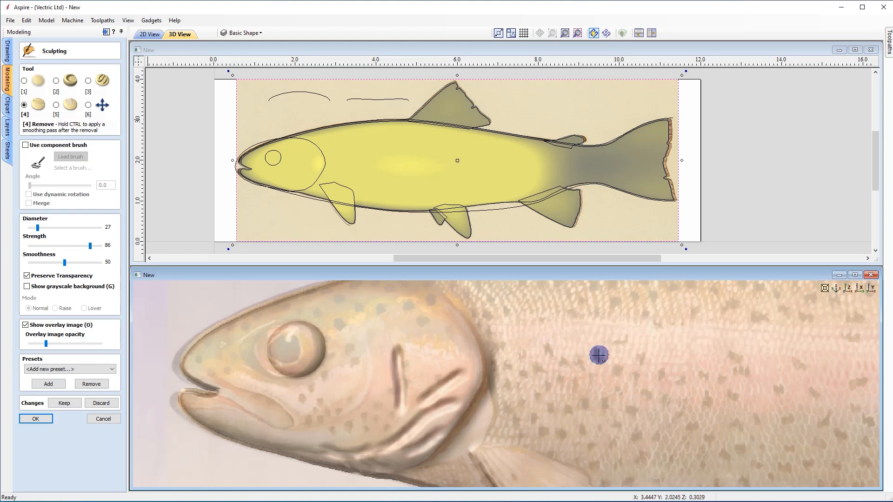
pyautogui.moveTo(616, 370); pyautogui.dragTo(609, 411)
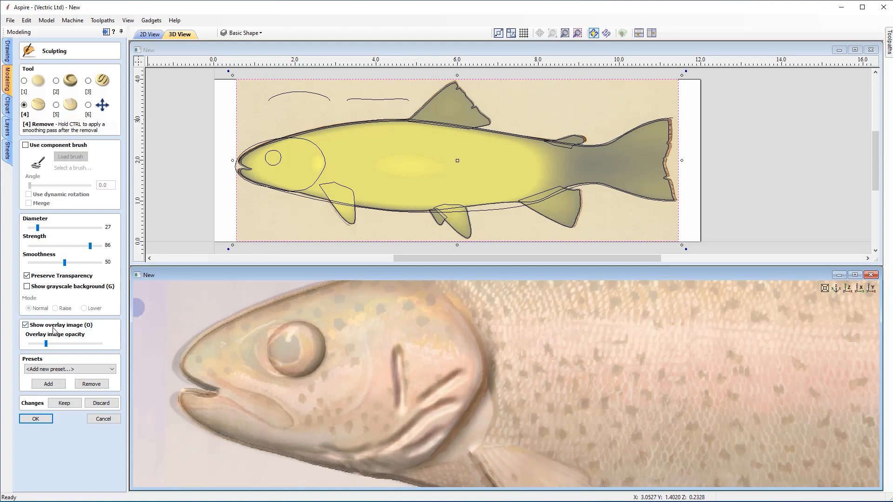
# Hide the overlay image and try Remove strokes near the trout's mouth with the diameter at 11
pyautogui.click(25, 326)
pyautogui.scroll(-8, 676, 401)
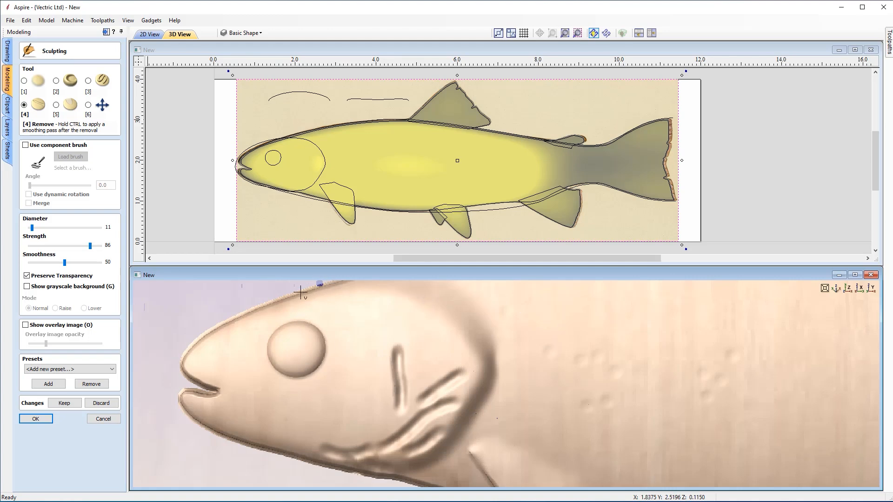
pyautogui.moveTo(186, 364); pyautogui.dragTo(213, 387)
# Discard all sculpting changes made to the trout and leave the Sculpting tool
pyautogui.click(101, 403)
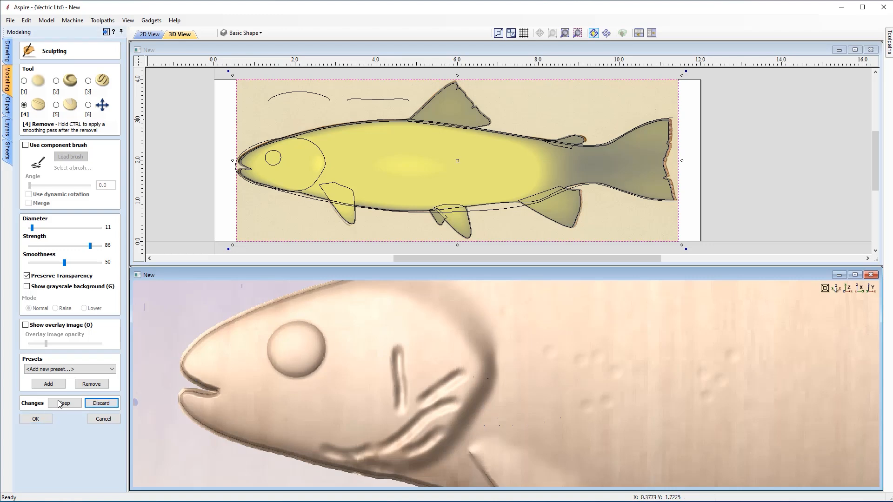
pyautogui.click(101, 403)
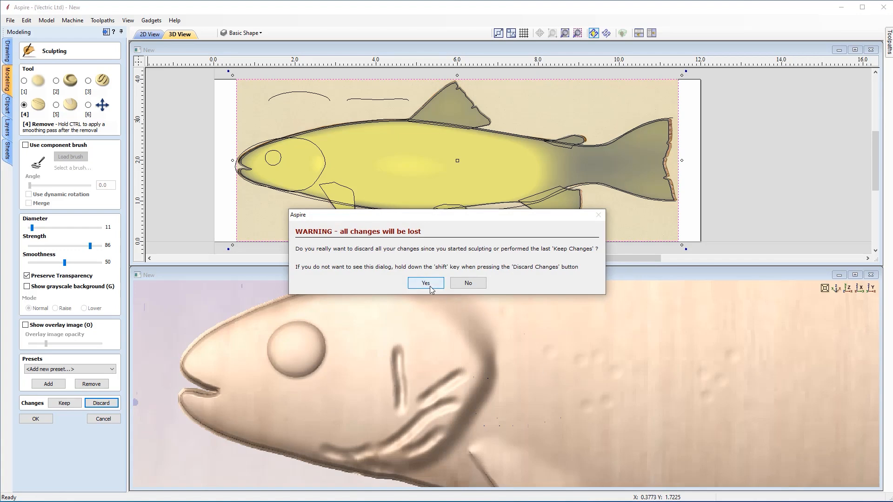
pyautogui.click(431, 288)
pyautogui.click(102, 419)
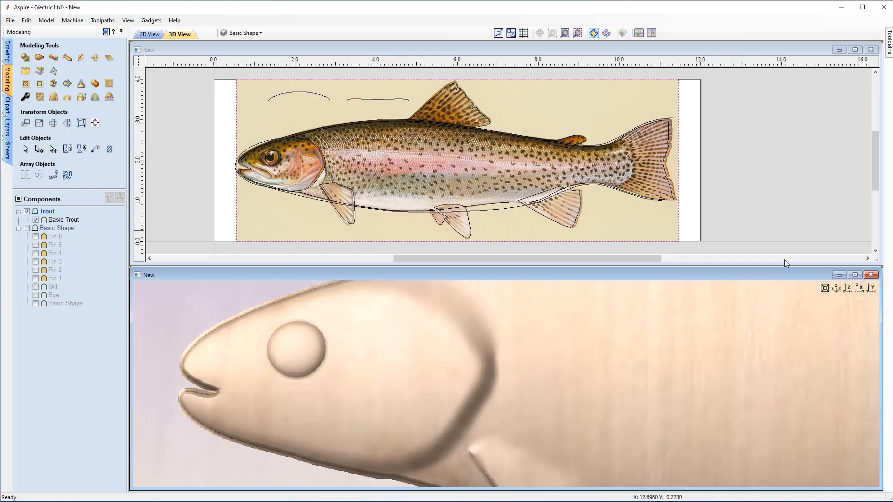
# Create a 3D component from the rainbow trout bitmap and inspect its relief on the head and body
pyautogui.click(847, 288)
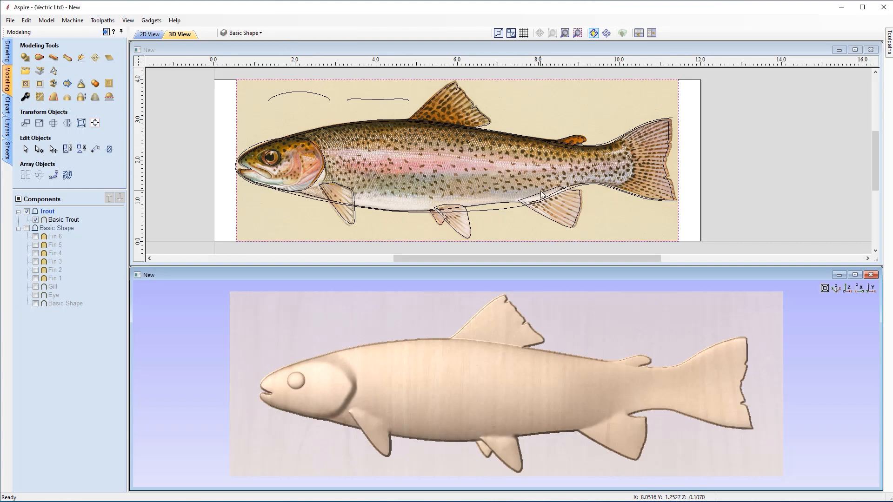
pyautogui.click(40, 71)
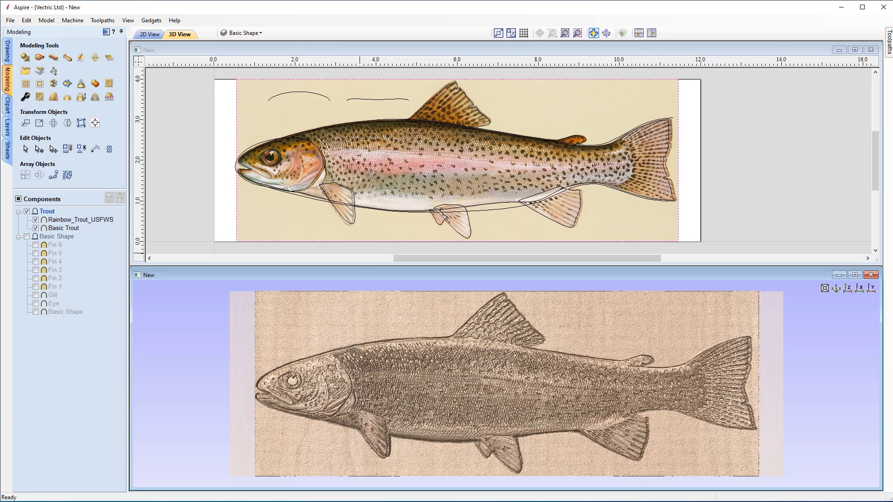
pyautogui.scroll(10, 413, 347)
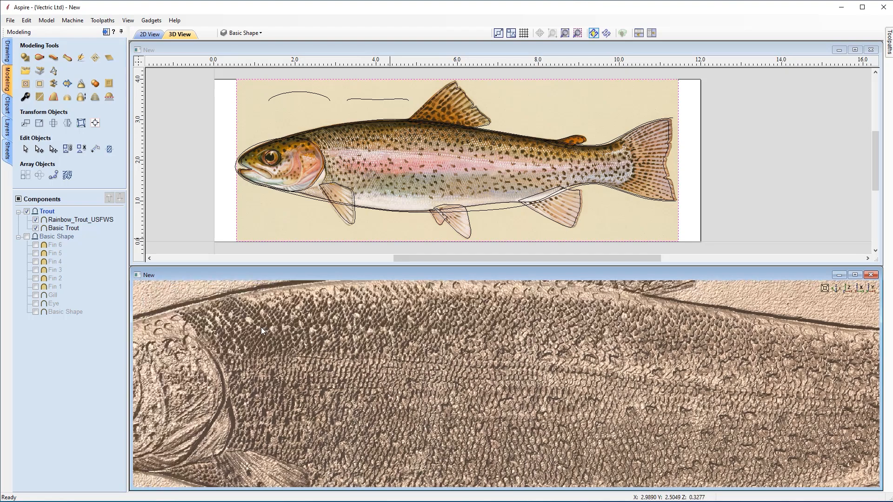
pyautogui.moveTo(266, 374); pyautogui.dragTo(444, 336, button='middle')
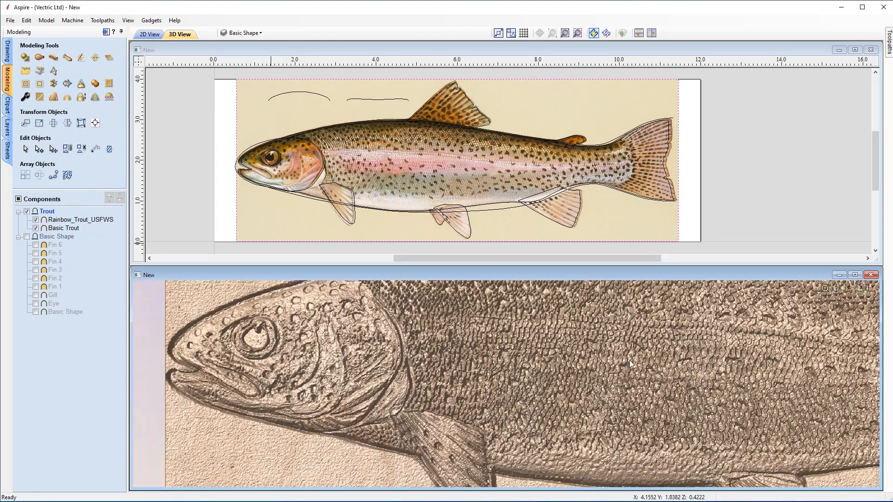
pyautogui.click(836, 291)
pyautogui.click(846, 289)
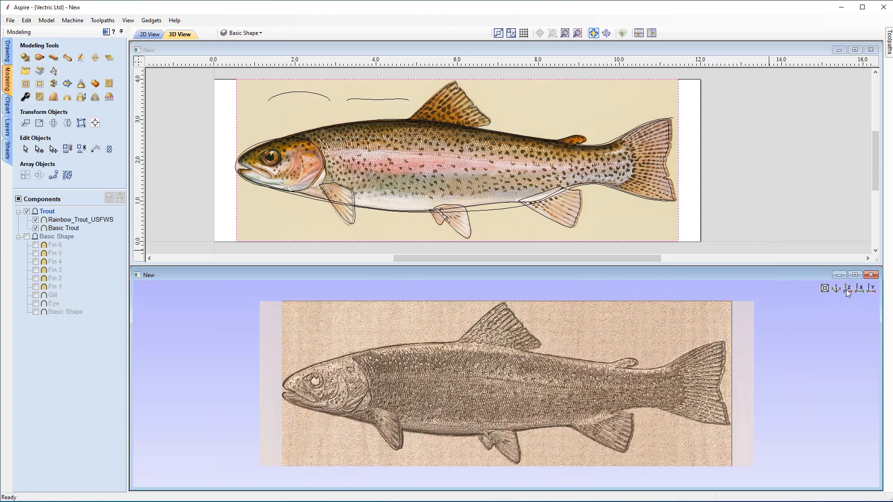
# Hide the Basic Trout component and examine the bitmap relief alone from oblique angles around the dorsal fin
pyautogui.click(35, 228)
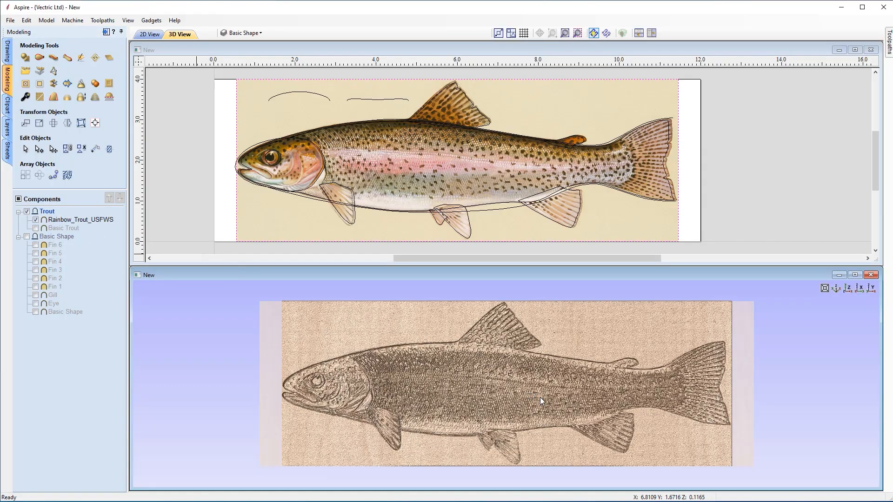
pyautogui.scroll(5, 540, 397)
pyautogui.moveTo(515, 386); pyautogui.dragTo(526, 319)
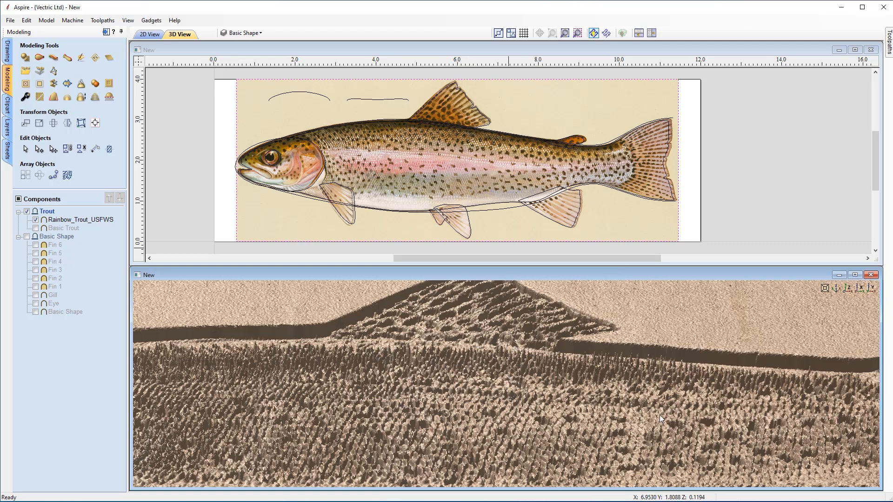
pyautogui.moveTo(408, 417); pyautogui.dragTo(575, 449)
pyautogui.moveTo(563, 429); pyautogui.dragTo(592, 453, button='middle')
pyautogui.moveTo(592, 453); pyautogui.dragTo(493, 409)
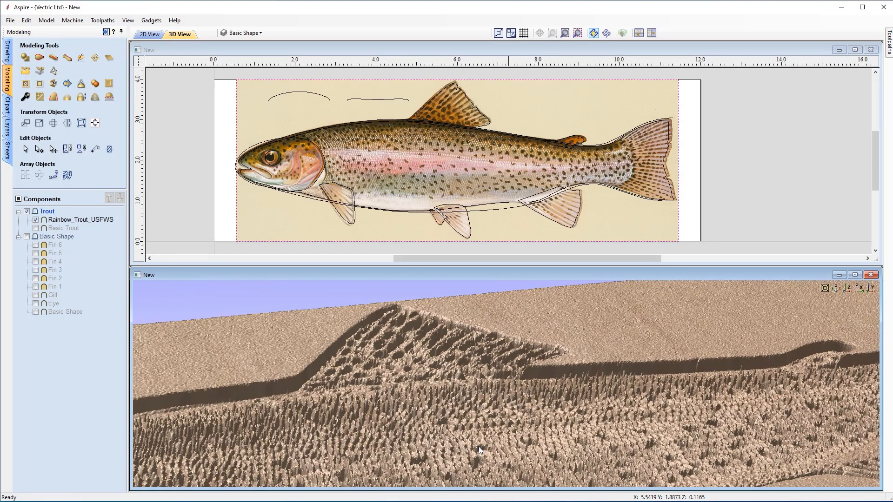
# Smooth the Rainbow_Trout_USFWS component at about half strength with transparency preserved, bake the smoothing, and inspect the scale texture
pyautogui.click(88, 220)
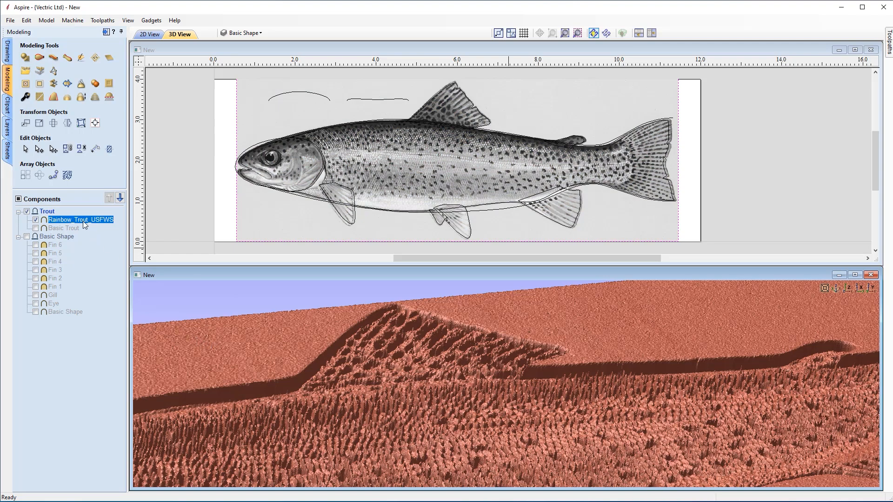
pyautogui.click(39, 101)
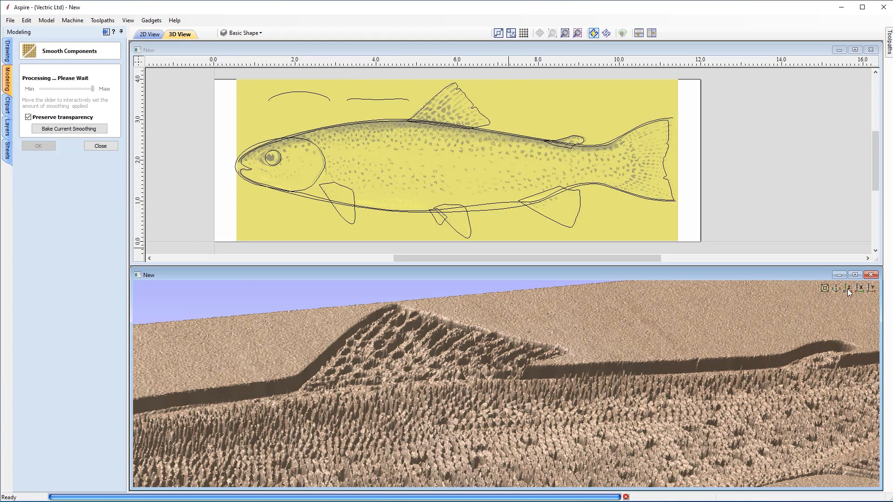
pyautogui.click(846, 289)
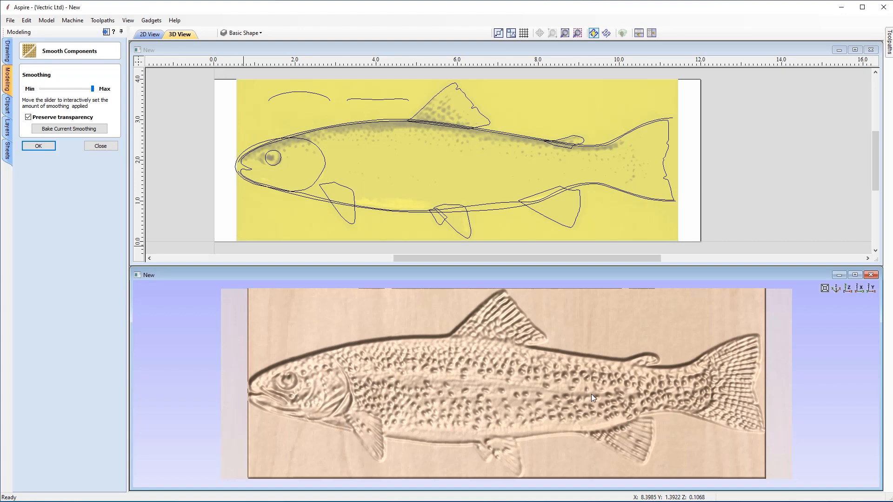
pyautogui.moveTo(86, 90); pyautogui.dragTo(70, 92)
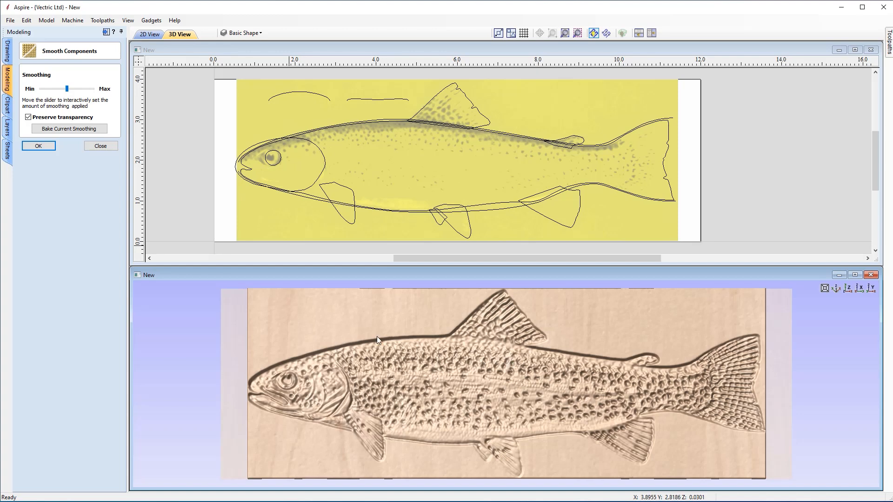
pyautogui.click(48, 131)
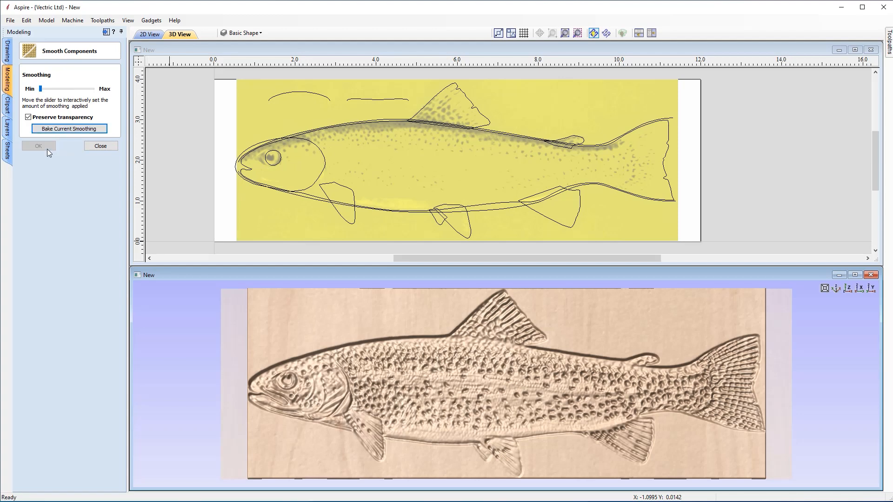
pyautogui.click(92, 147)
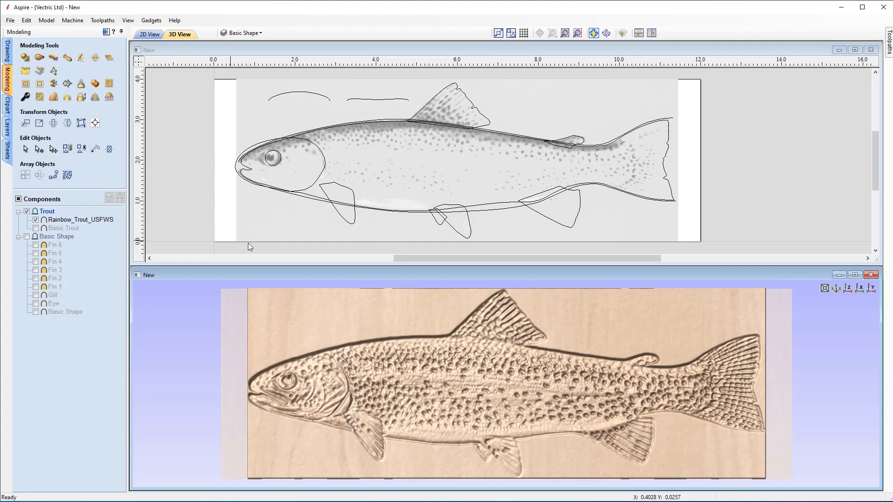
pyautogui.scroll(5, 481, 409)
pyautogui.moveTo(529, 382); pyautogui.dragTo(538, 330)
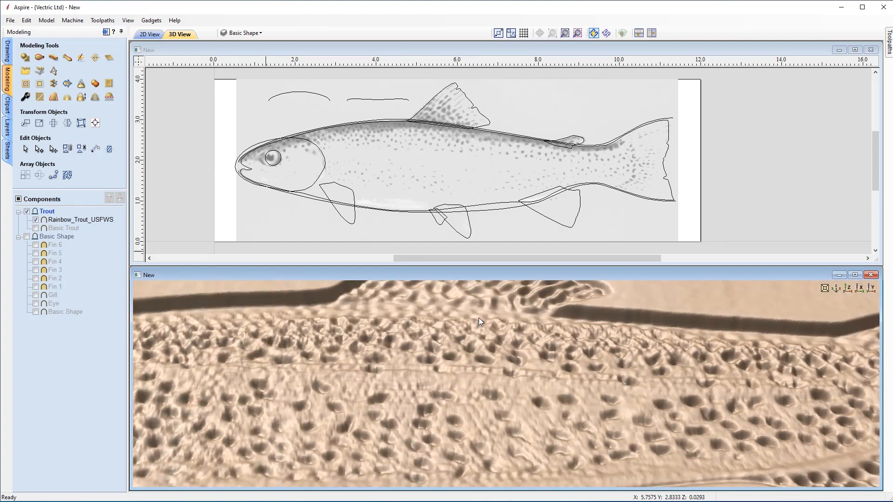
pyautogui.moveTo(373, 397); pyautogui.dragTo(545, 374)
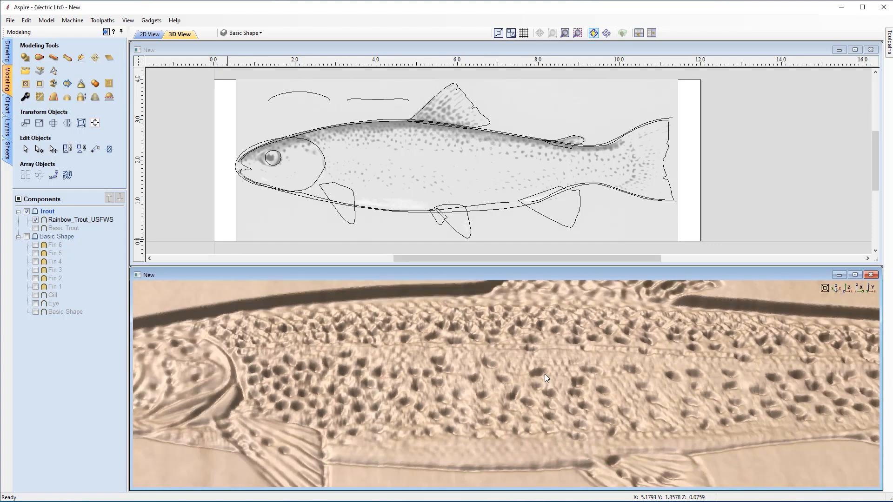
# Set the Rainbow_Trout_USFWS component's shape height to 0.05 inches and check the flattened relief
pyautogui.click(83, 220)
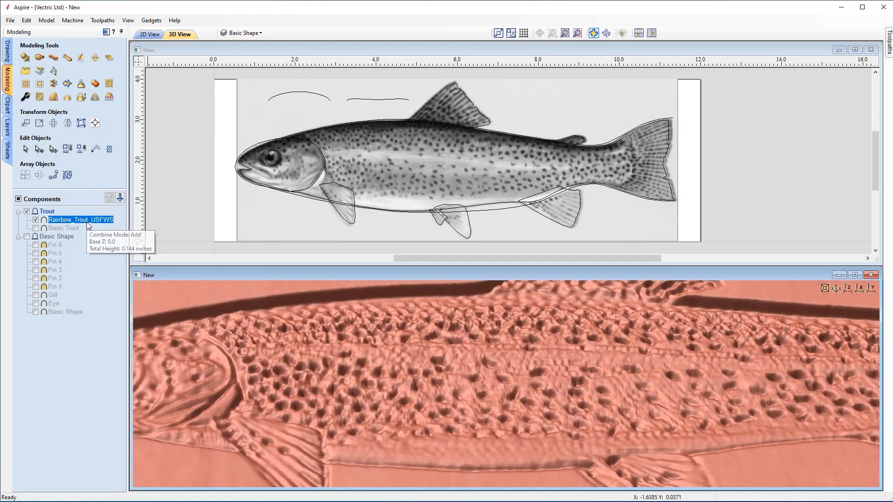
pyautogui.click(24, 98)
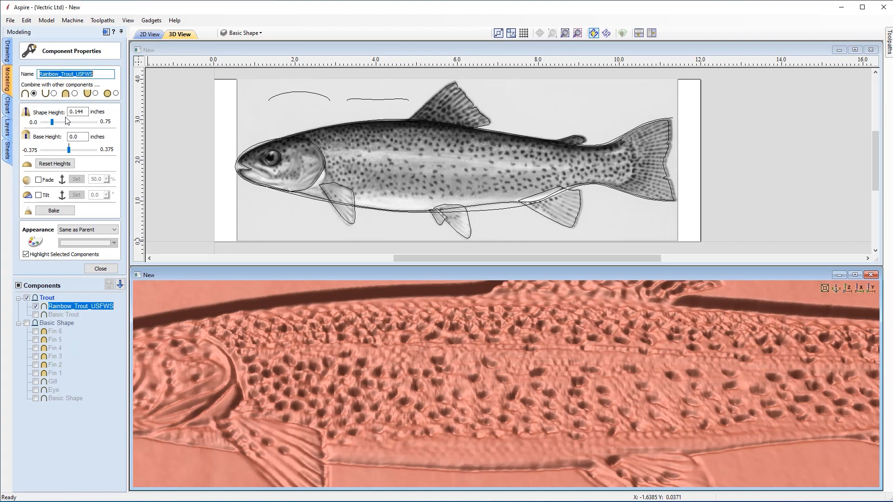
pyautogui.moveTo(84, 112); pyautogui.dragTo(71, 112)
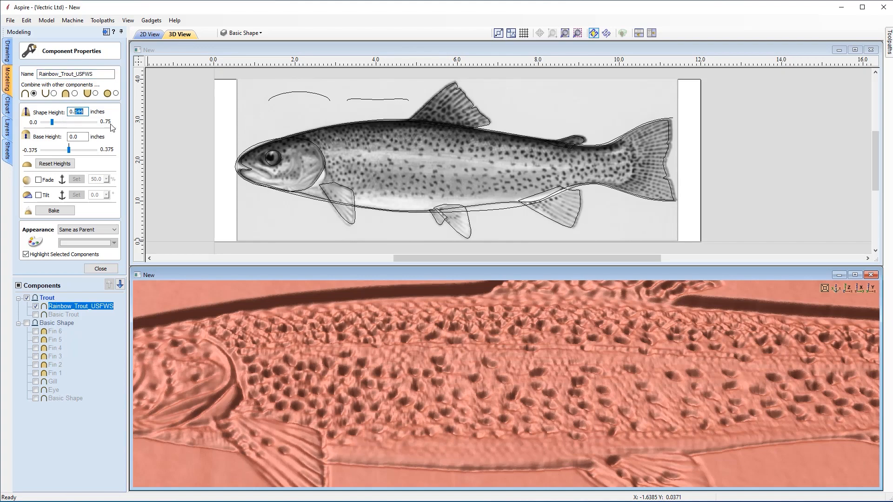
pyautogui.press('BackSpace')
pyautogui.write('05')
pyautogui.press('Return')
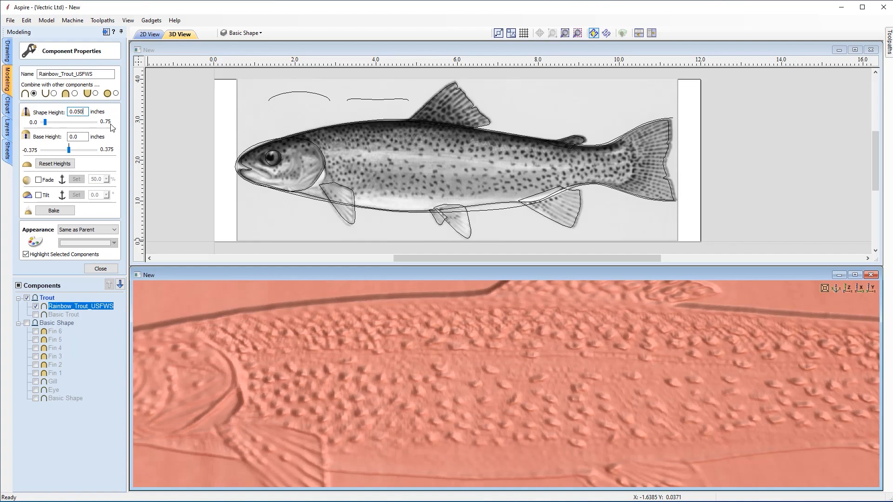
pyautogui.scroll(-5, 513, 396)
pyautogui.moveTo(530, 400); pyautogui.dragTo(647, 335)
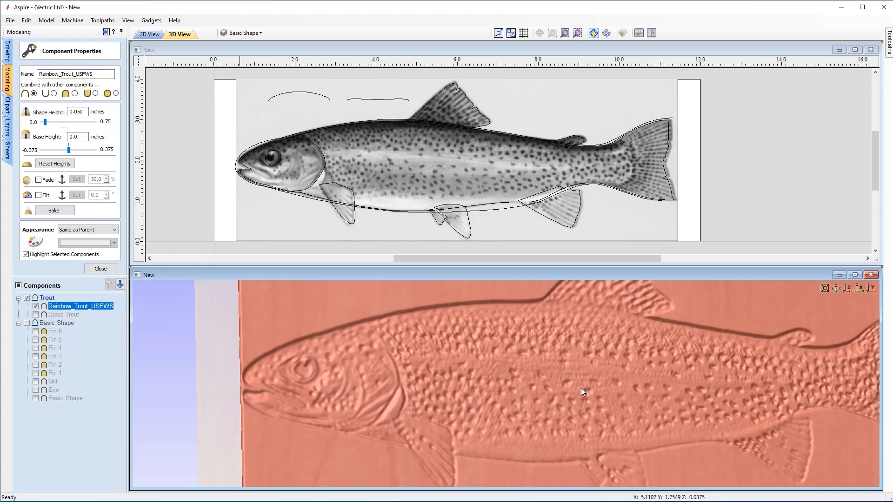
pyautogui.moveTo(537, 389); pyautogui.dragTo(416, 369)
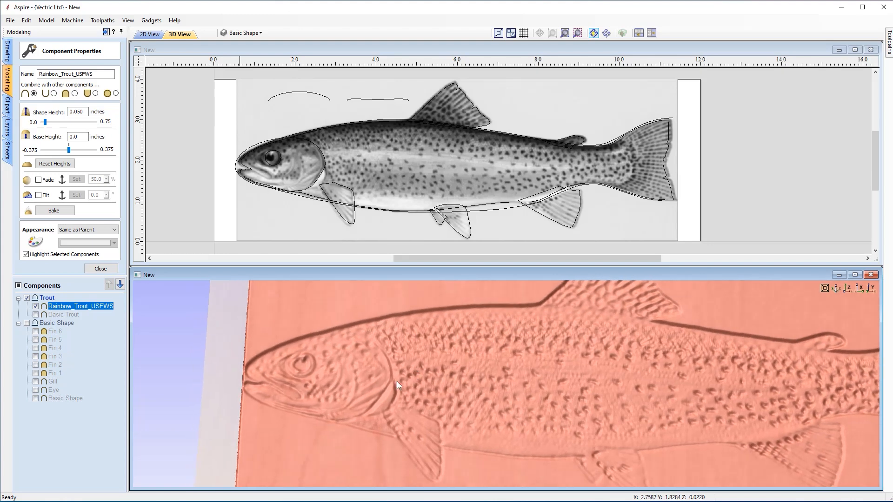
pyautogui.click(100, 268)
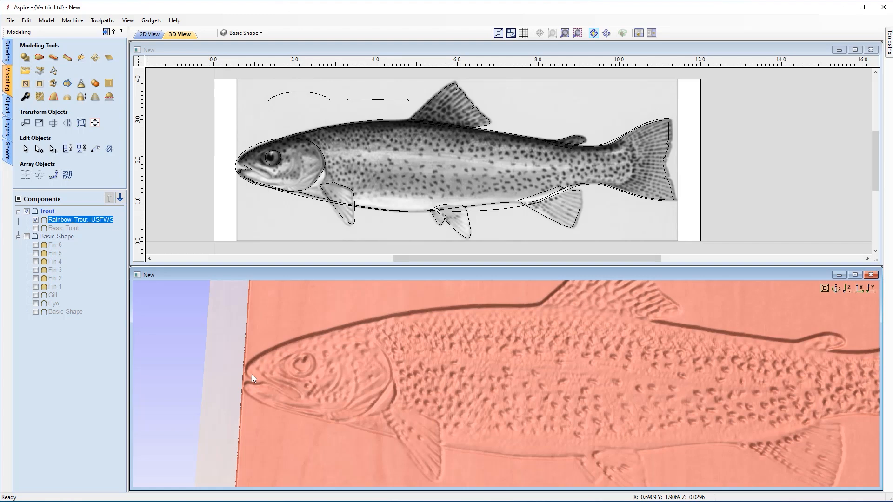
# Show the Basic Trout component together with the bitmap texture and inspect the combined head, fins and body
pyautogui.click(848, 288)
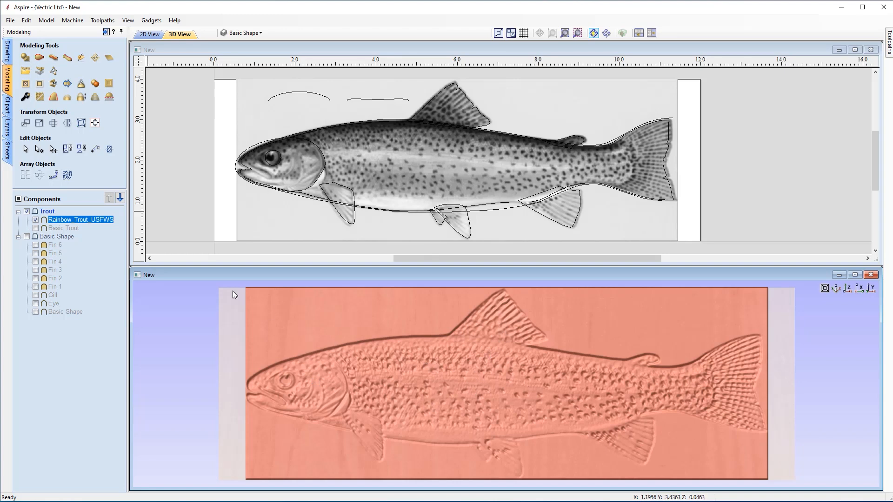
pyautogui.moveTo(79, 229)
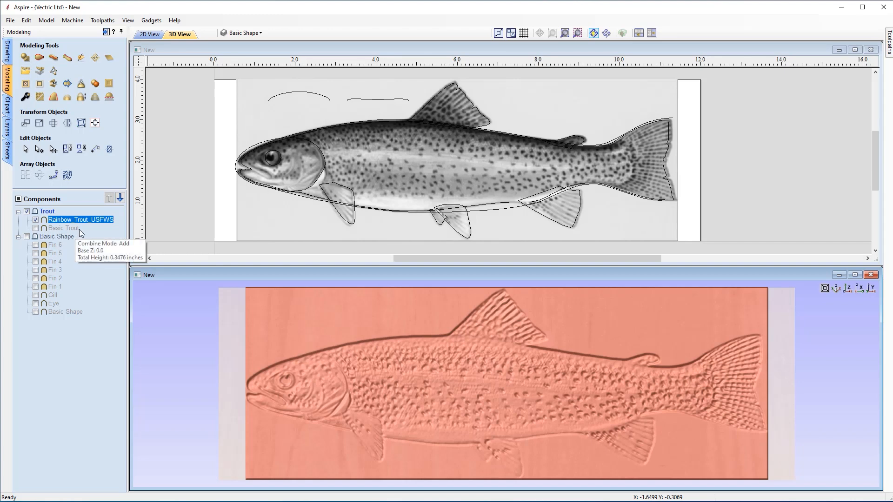
pyautogui.click(36, 228)
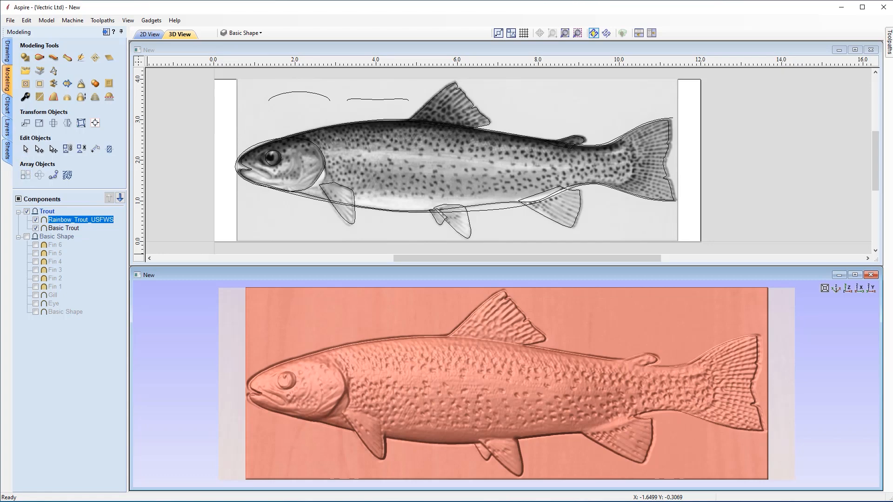
pyautogui.scroll(4, 485, 433)
pyautogui.moveTo(504, 423); pyautogui.dragTo(550, 313)
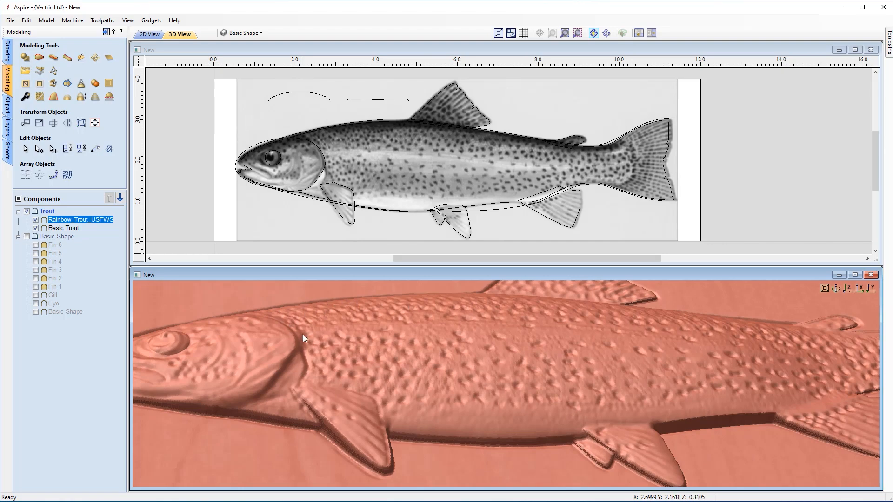
pyautogui.moveTo(596, 367); pyautogui.dragTo(757, 380)
pyautogui.scroll(-2, 758, 380)
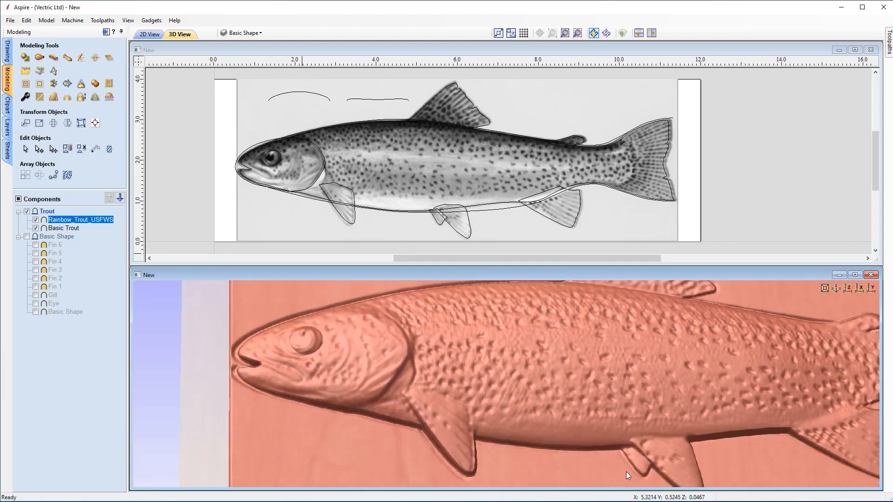
# Clear the part of the Rainbow_Trout_USFWS component that lies outside the Basic Trout silhouette
pyautogui.moveTo(453, 338); pyautogui.dragTo(485, 378)
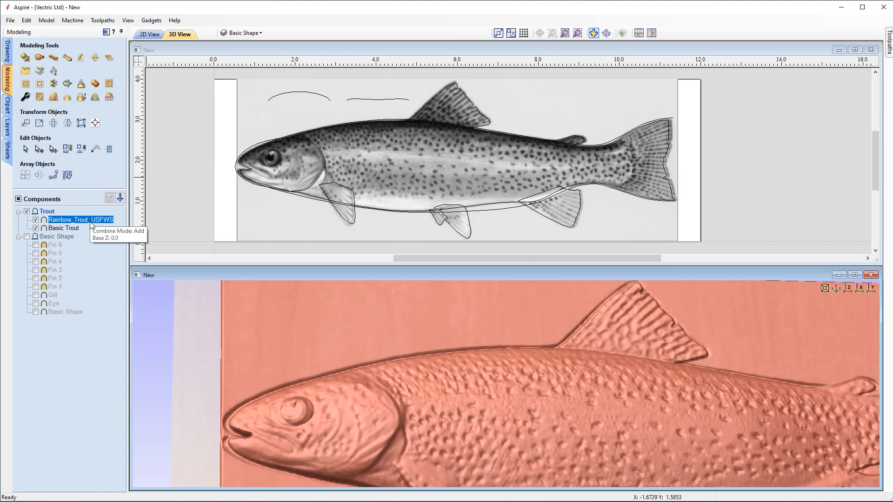
pyautogui.keyDown('shift'); pyautogui.click(65, 229); pyautogui.keyUp('shift')
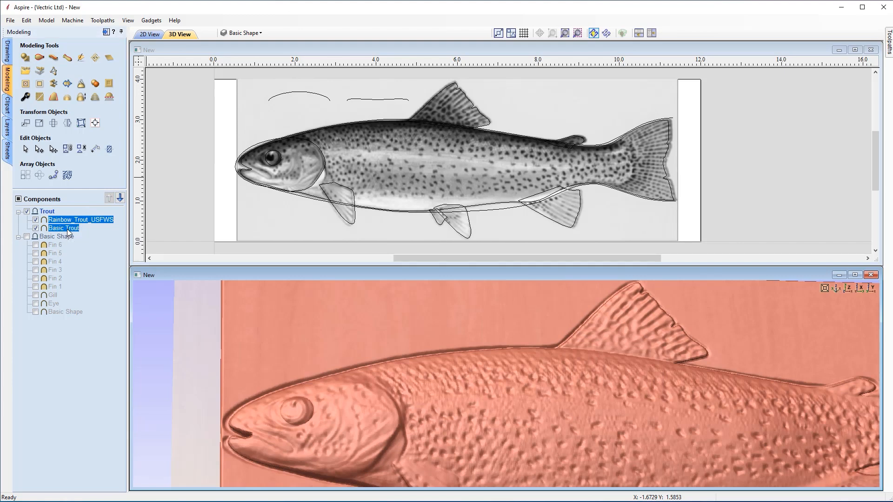
pyautogui.click(40, 84)
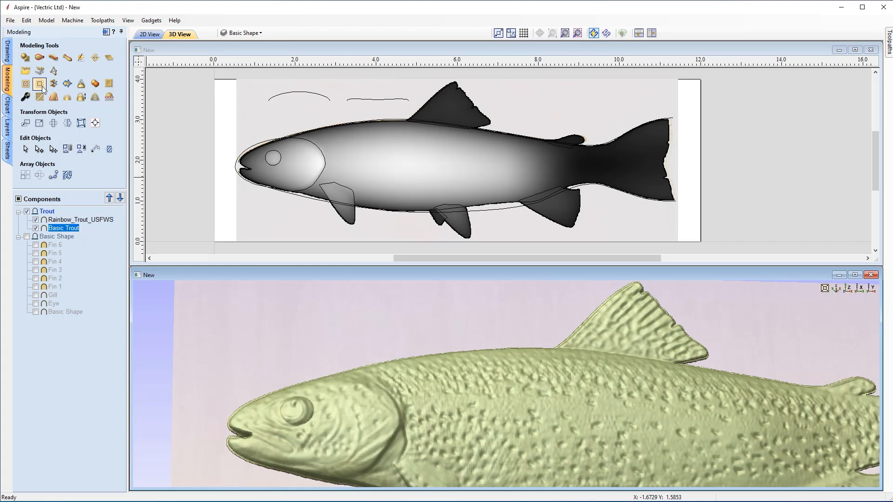
# Inspect the finished trout relief in an enlarged 3D view, checking the head, scales, fins and tail from several angles and from above
pyautogui.moveTo(79, 224)
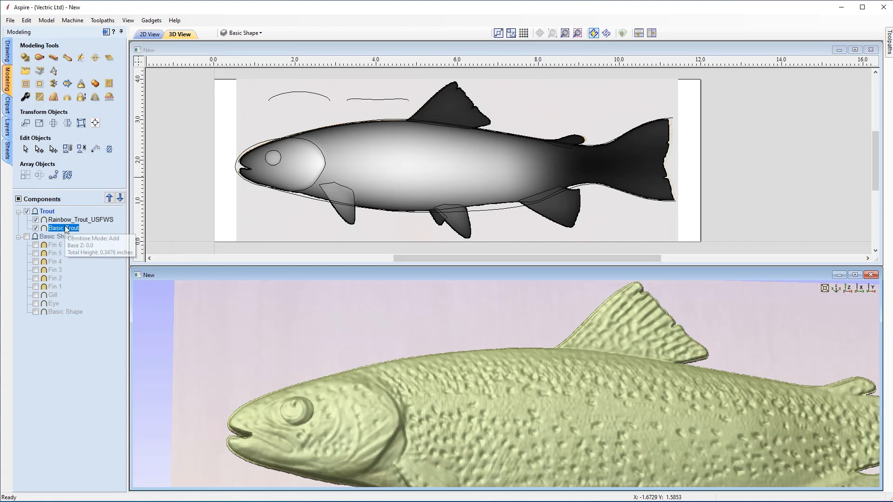
pyautogui.click(846, 289)
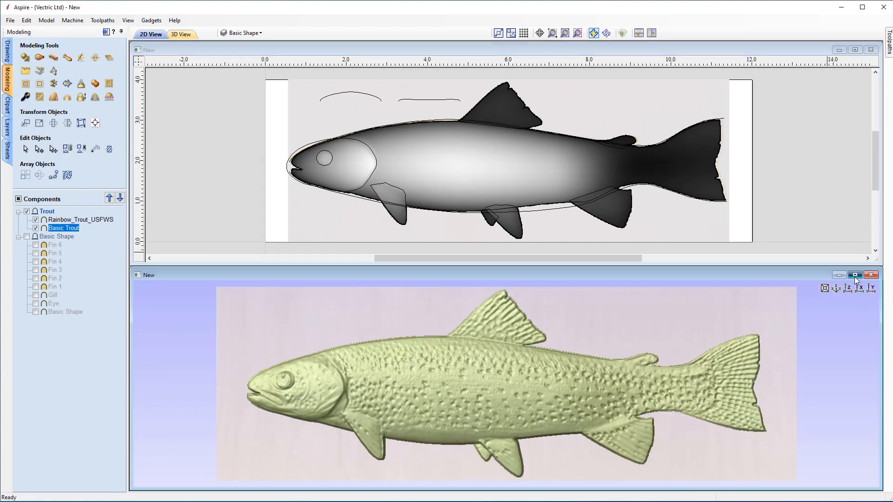
pyautogui.click(855, 276)
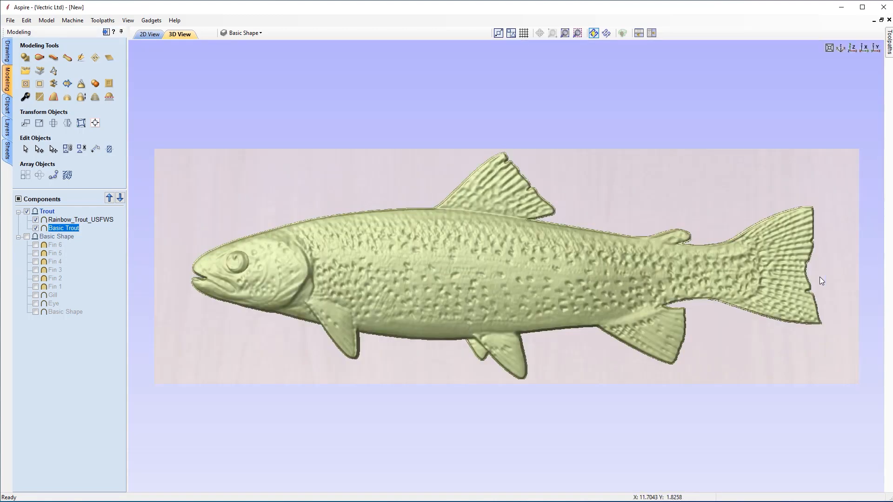
pyautogui.click(464, 288)
pyautogui.moveTo(418, 368); pyautogui.dragTo(550, 238)
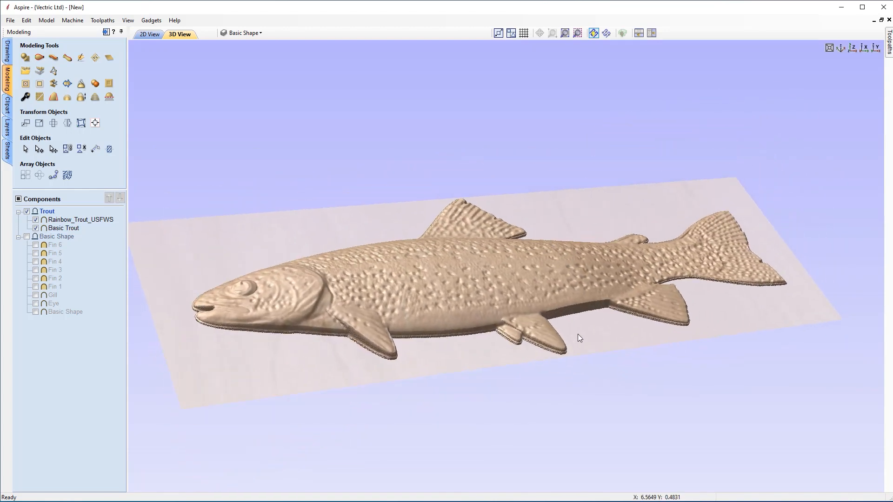
pyautogui.moveTo(653, 342); pyautogui.dragTo(630, 356)
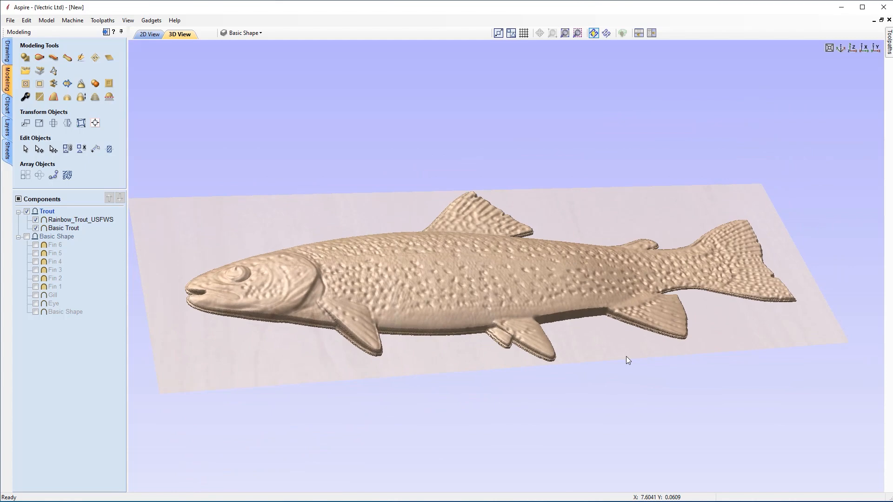
pyautogui.moveTo(626, 357); pyautogui.dragTo(298, 219)
pyautogui.moveTo(685, 370); pyautogui.dragTo(646, 404)
pyautogui.moveTo(573, 291); pyautogui.dragTo(601, 351)
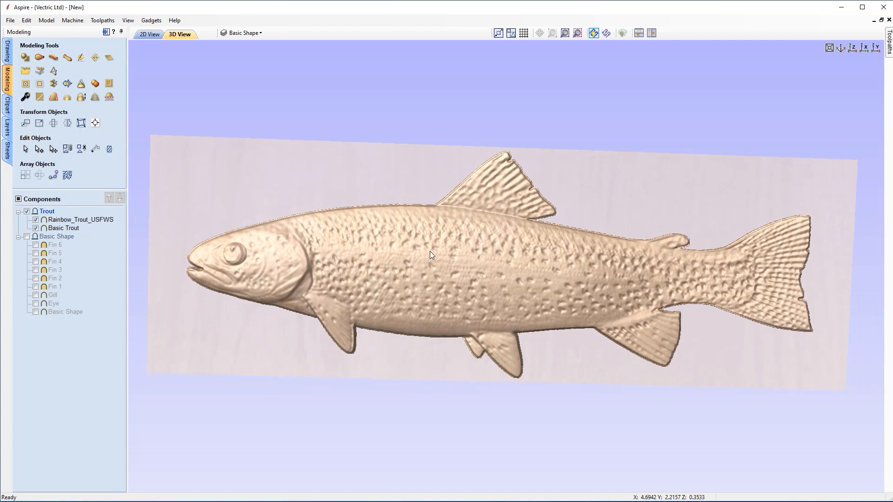
pyautogui.moveTo(322, 266); pyautogui.dragTo(460, 265)
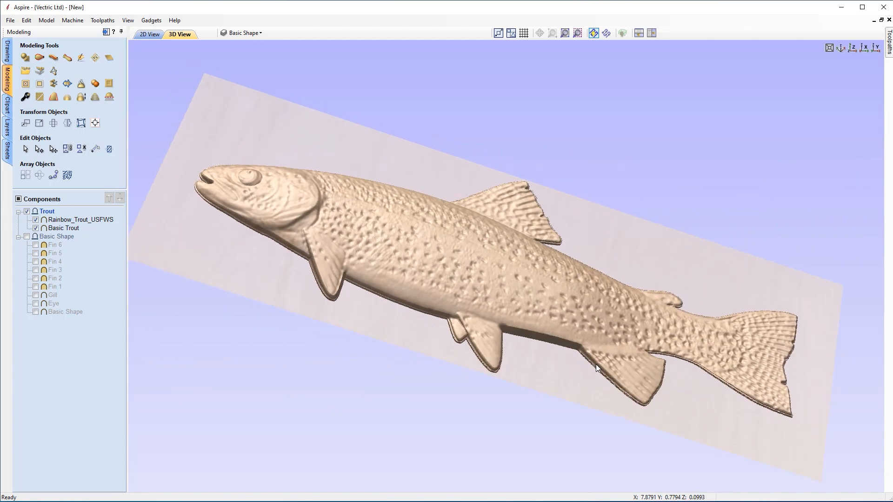
pyautogui.moveTo(522, 327); pyautogui.dragTo(501, 338)
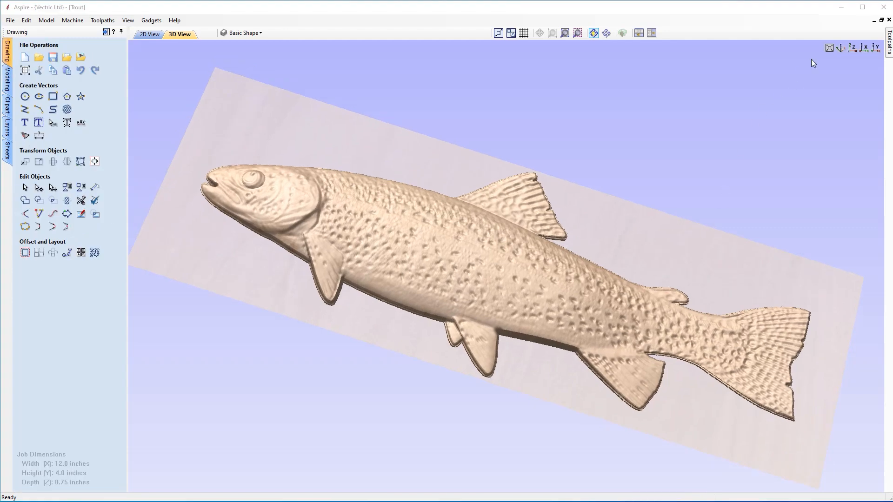
pyautogui.click(857, 48)
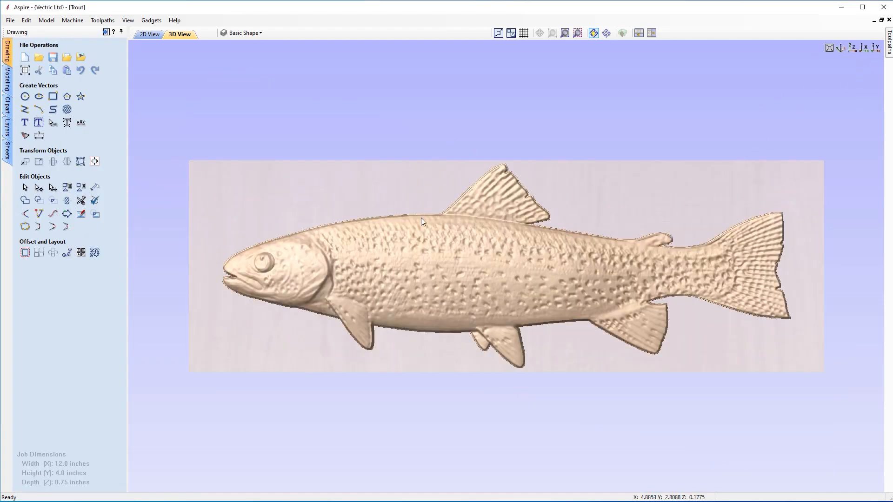
# Save the project as an Aspire file (*.crv3d) named Trout in the trout tutorial folder
pyautogui.click(10, 21)
pyautogui.click(28, 82)
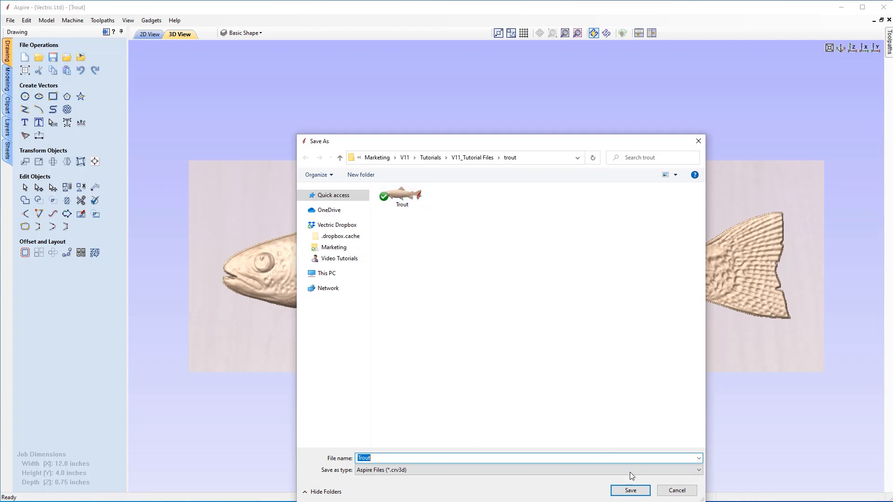
pyautogui.click(630, 493)
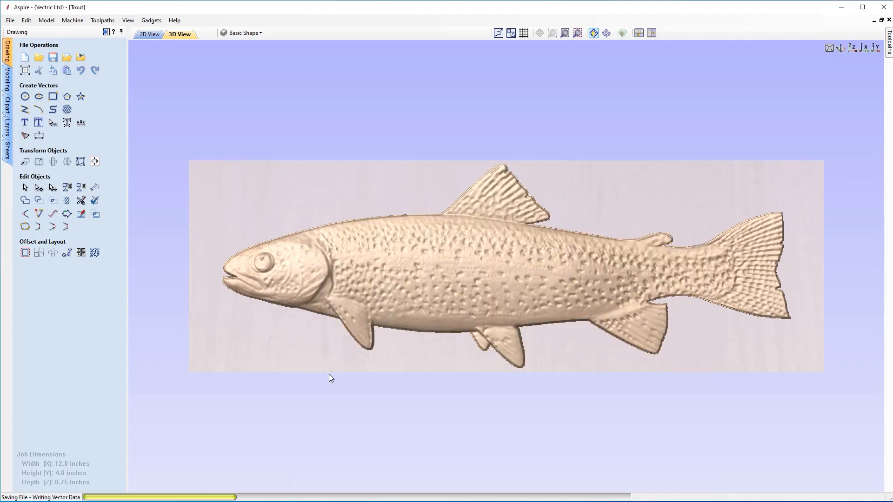